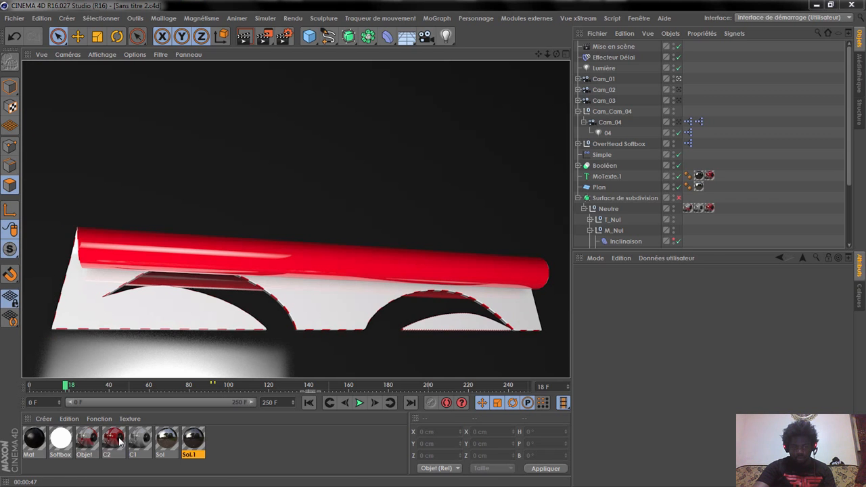
# Step: Play the animation briefly from the first frame, then move the playhead to frame 120 to examine the mask
pyautogui.moveTo(556, 54); pyautogui.dragTo(521, 91)
pyautogui.click(310, 405)
pyautogui.click(361, 405)
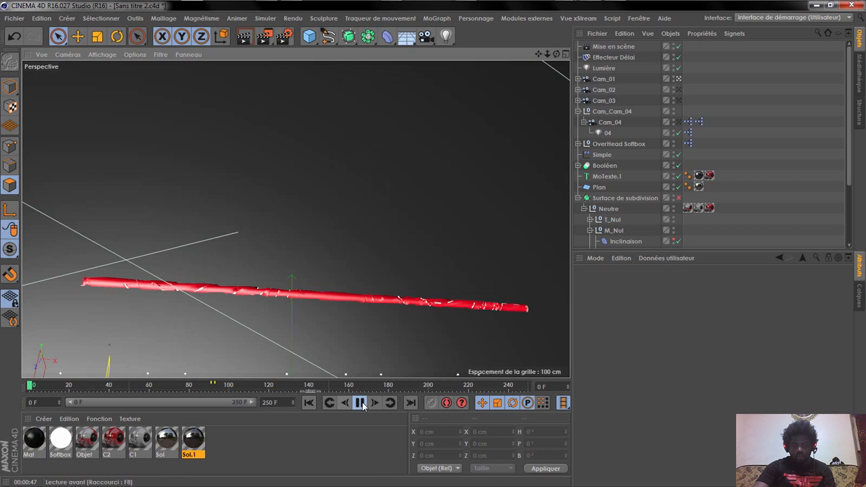
pyautogui.click(360, 403)
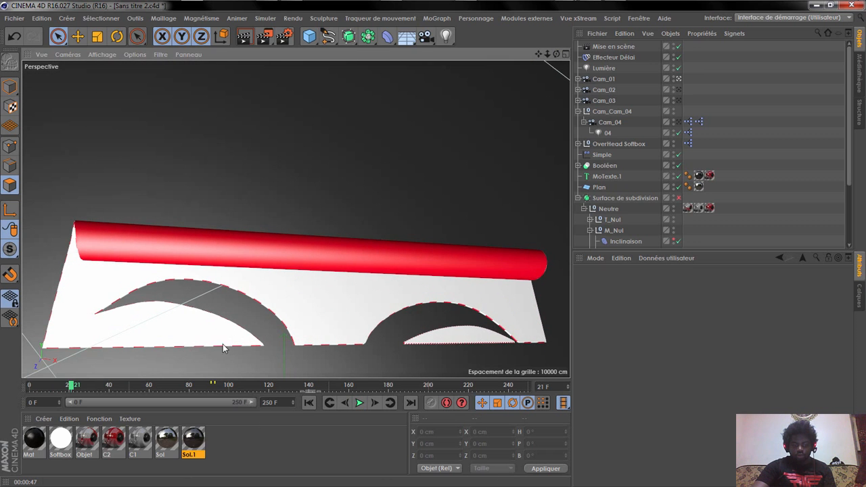
pyautogui.click(266, 385)
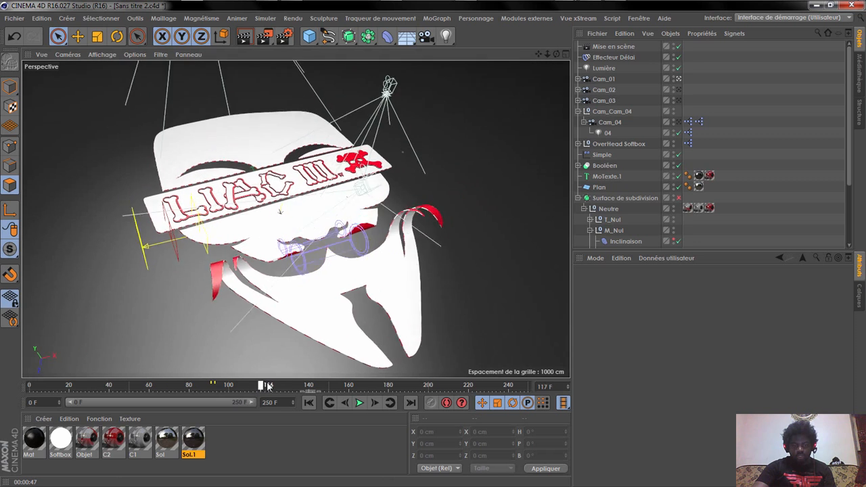
pyautogui.click(268, 386)
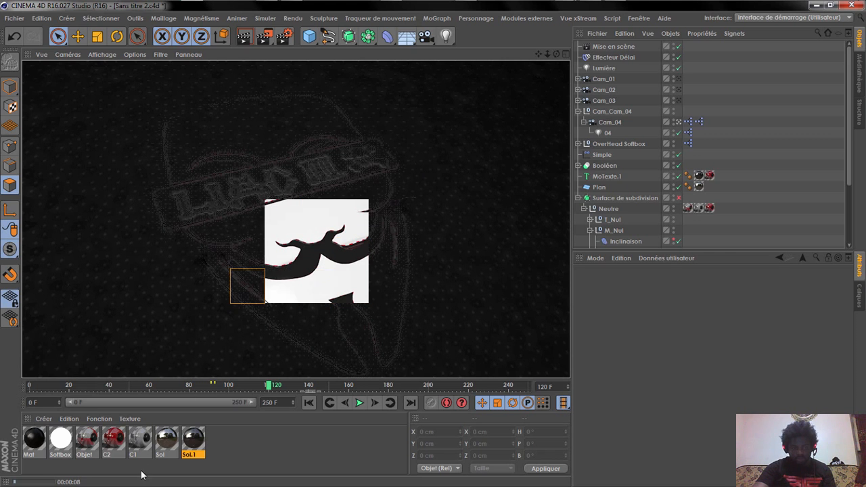
# Step: Set the brightness of material C1's colour to 30%
pyautogui.doubleClick(151, 443)
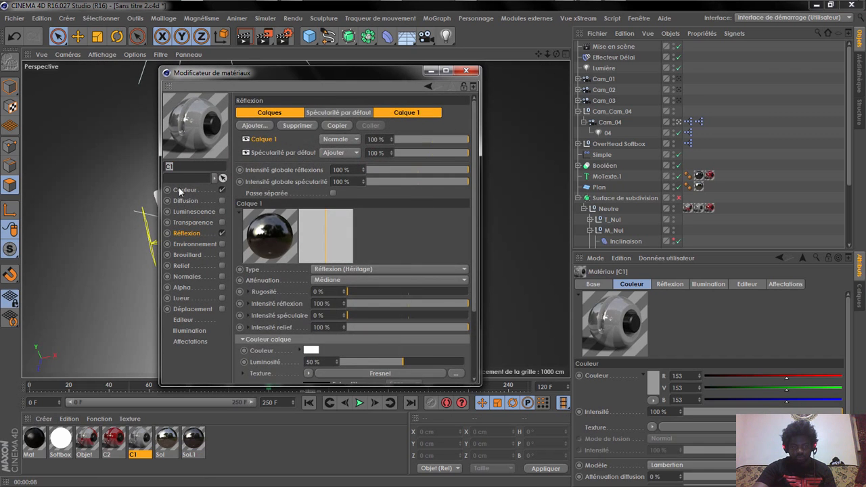
pyautogui.click(184, 190)
pyautogui.click(313, 130)
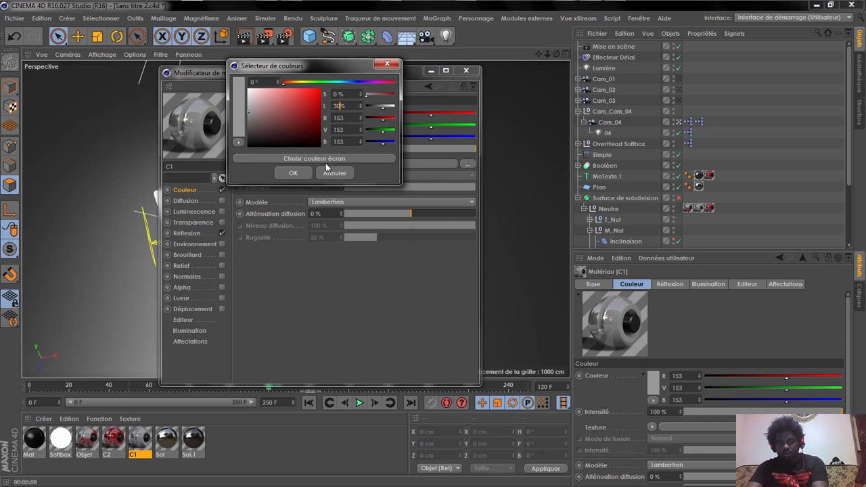
pyautogui.write('30')
pyautogui.press('Return')
pyautogui.click(298, 173)
pyautogui.click(466, 71)
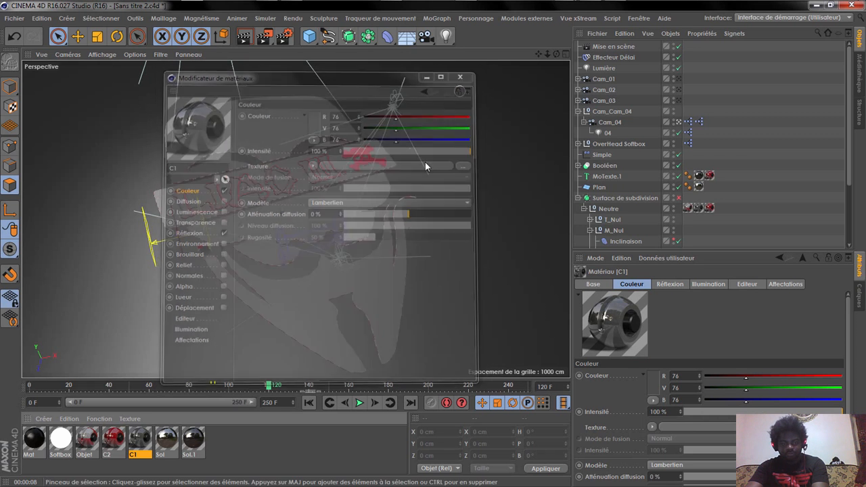
# Step: Set the grey knot of the Objet material's colour gradient to 30% brightness
pyautogui.doubleClick(95, 443)
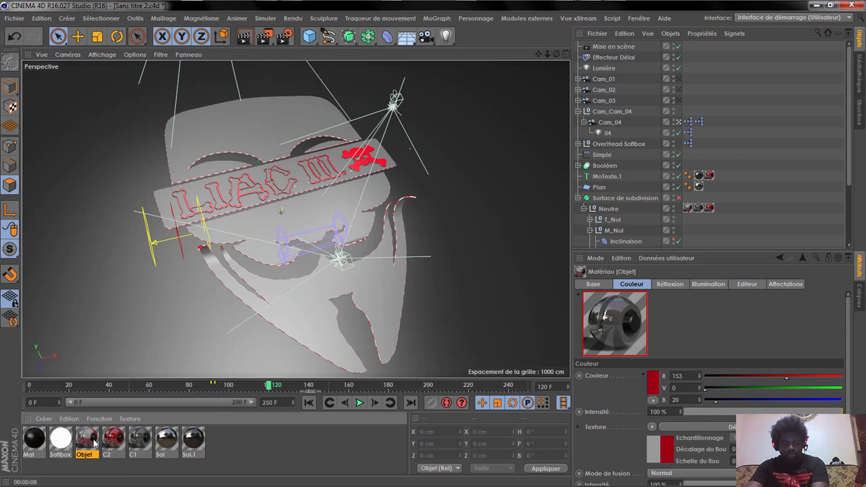
pyautogui.click(325, 197)
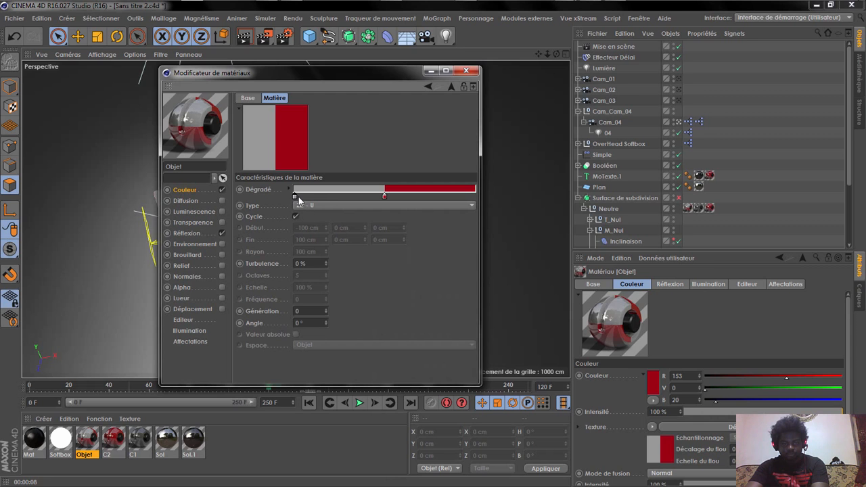
pyautogui.doubleClick(294, 196)
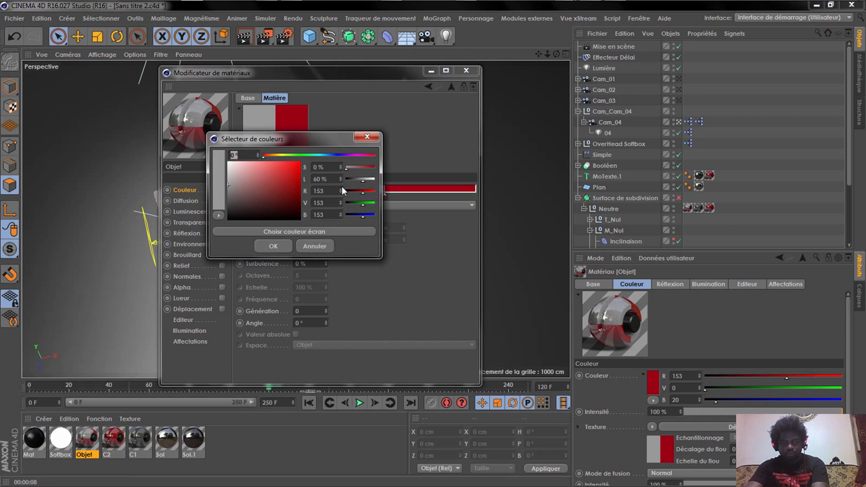
pyautogui.click(274, 247)
pyautogui.click(464, 72)
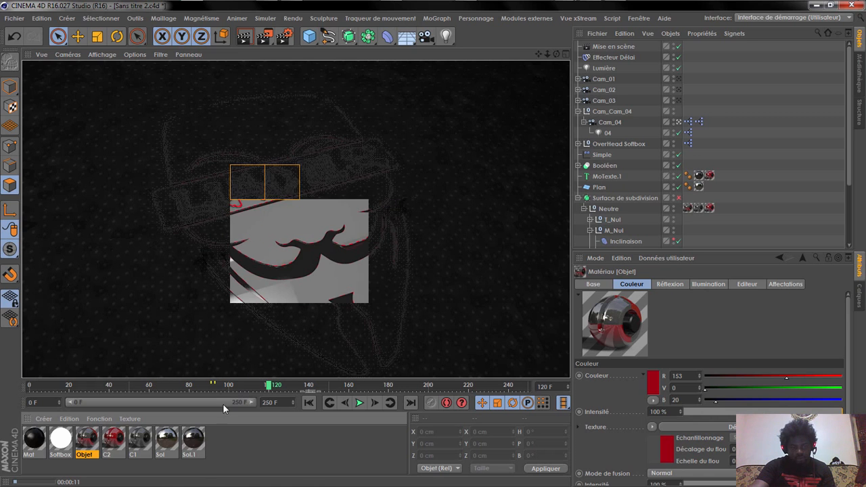
# Step: Set the brightness of material C1's colour to 45%
pyautogui.doubleClick(141, 440)
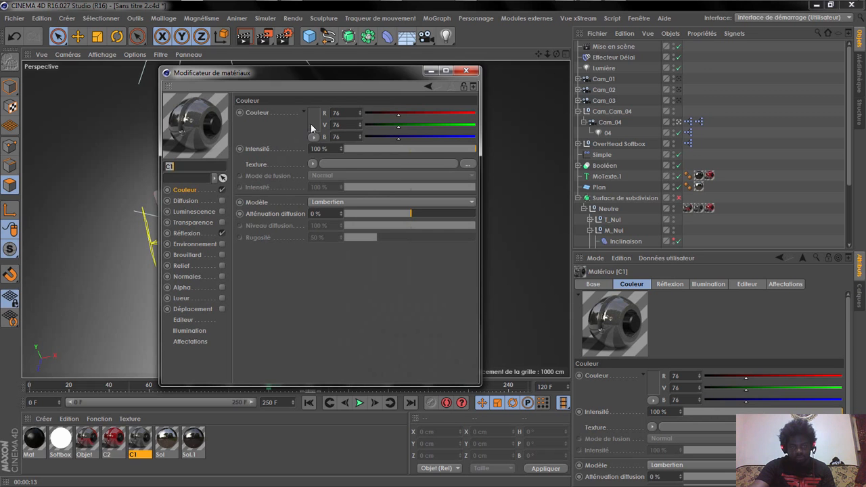
pyautogui.click(311, 125)
pyautogui.write('42')
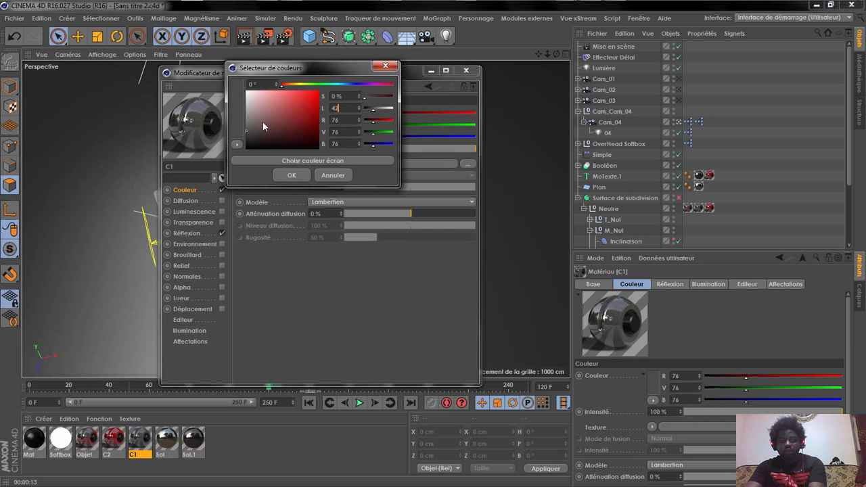
pyautogui.click(304, 180)
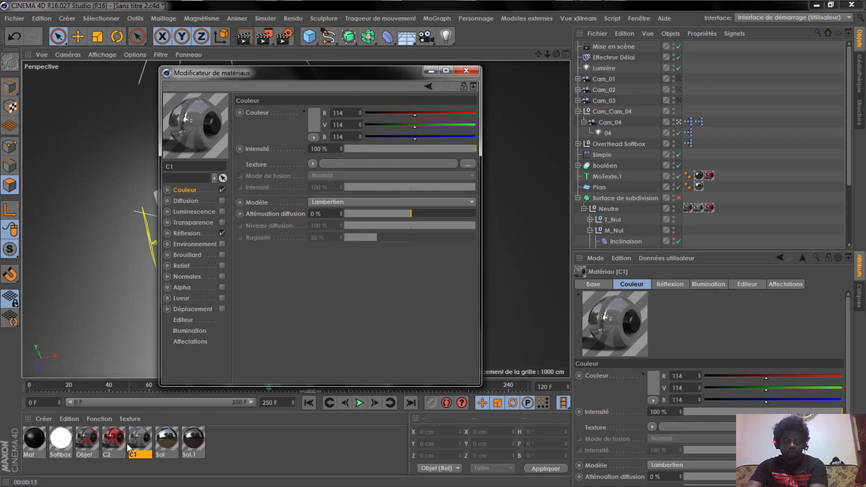
# Step: Adjust the grey knot of the Objet material's colour gradient to a lighter grey like C1's
pyautogui.click(85, 439)
pyautogui.click(322, 194)
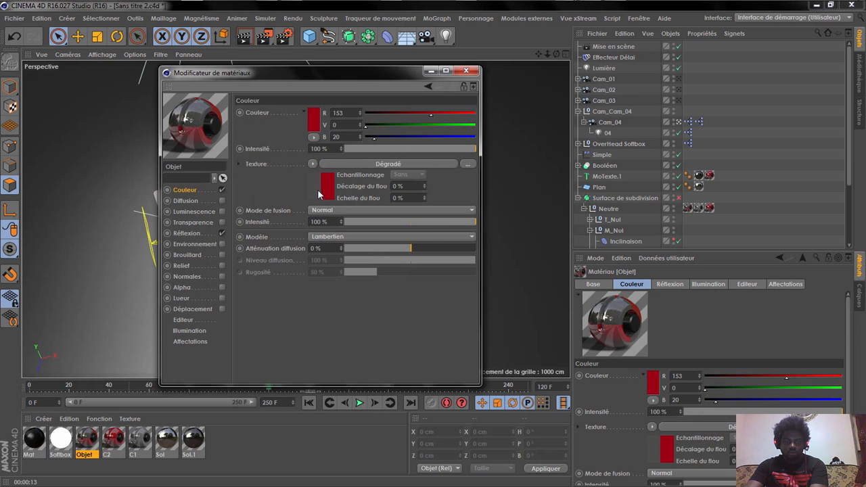
pyautogui.doubleClick(294, 196)
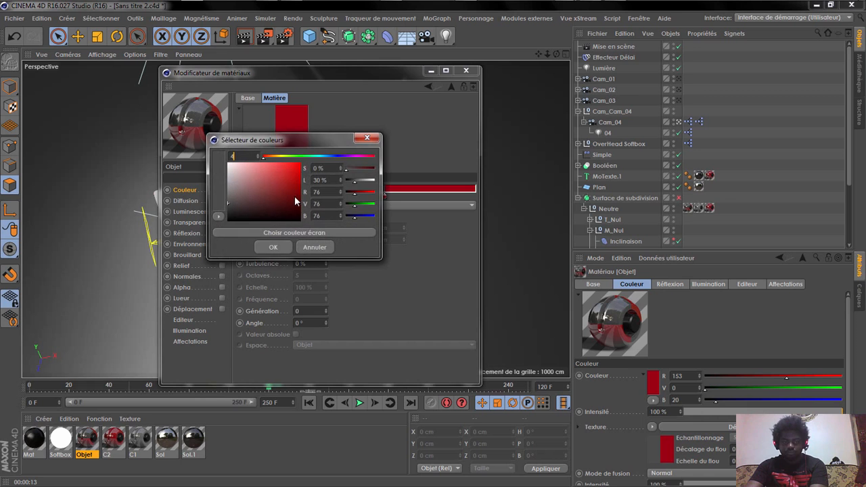
pyautogui.click(276, 247)
# Step: Review the reflection layer settings of the Objet and C1 materials, then close the material editor
pyautogui.click(195, 233)
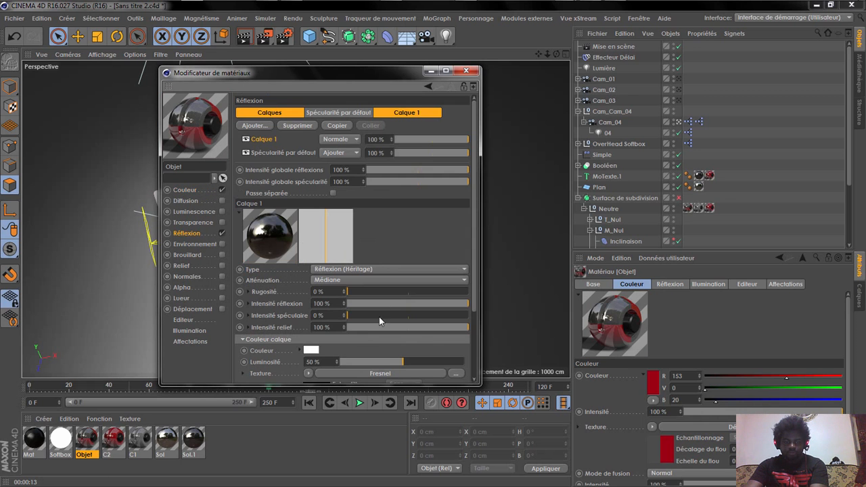
pyautogui.click(141, 445)
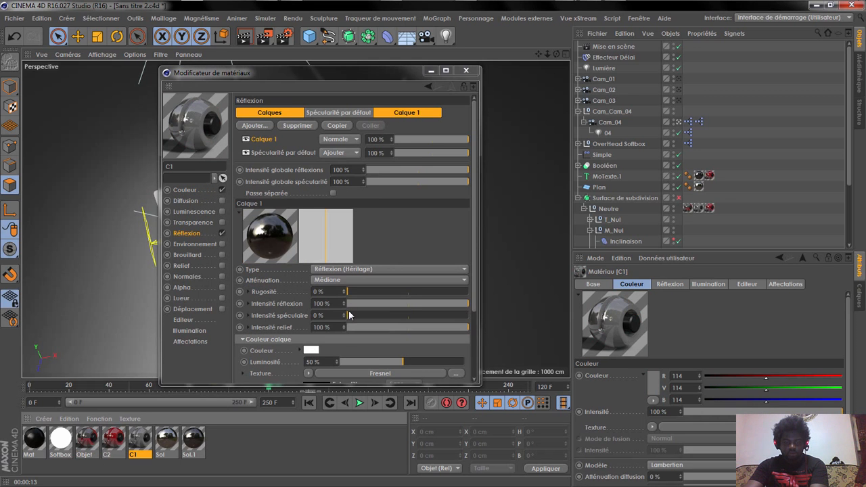
pyautogui.click(425, 361)
pyautogui.moveTo(428, 353); pyautogui.dragTo(435, 275)
pyautogui.click(396, 352)
pyautogui.click(466, 70)
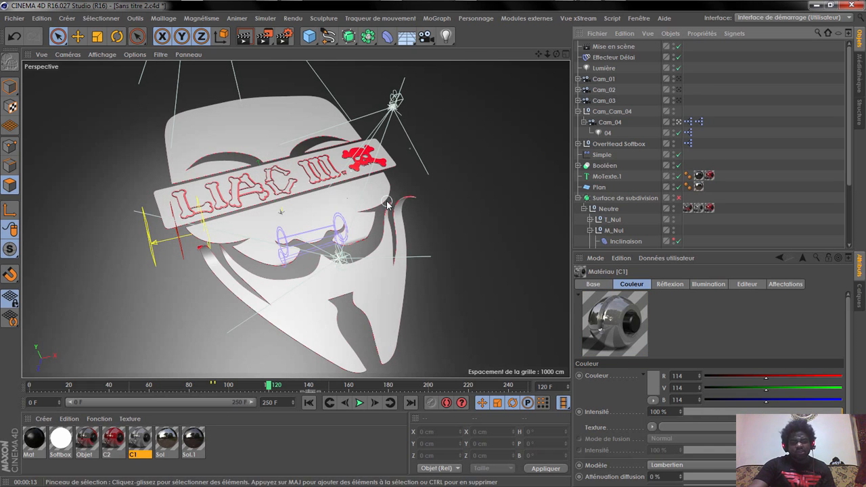
# Step: Play the animation to watch the text below the mask appear, then return the playhead to frame 140
pyautogui.click(359, 403)
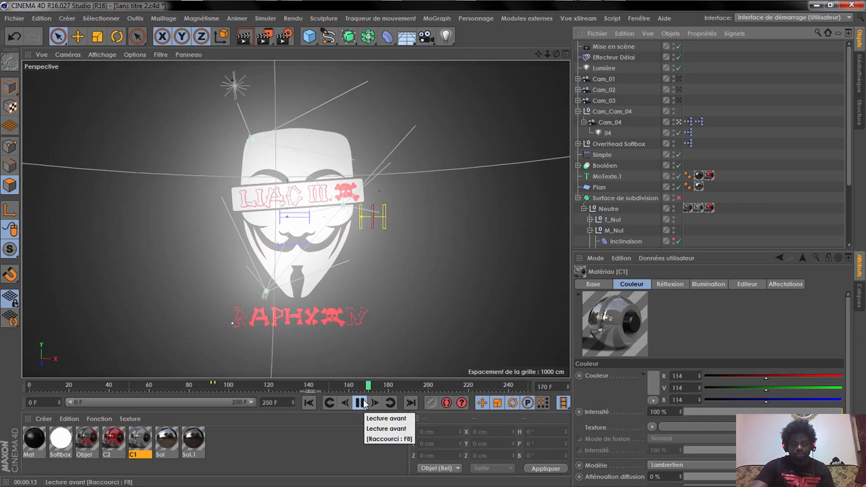
pyautogui.click(361, 403)
pyautogui.moveTo(340, 389); pyautogui.dragTo(311, 389)
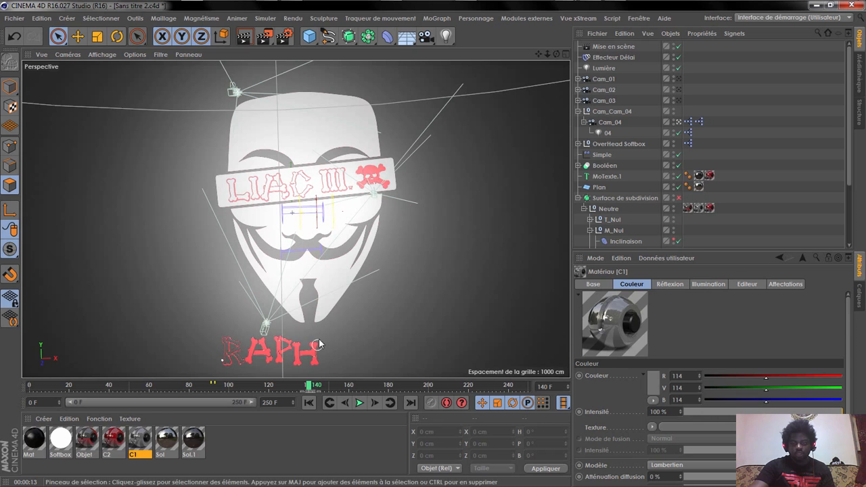
# Step: Inspect the effectors assigned to the lines, words and letters of the MoTexte.1 object
pyautogui.click(614, 179)
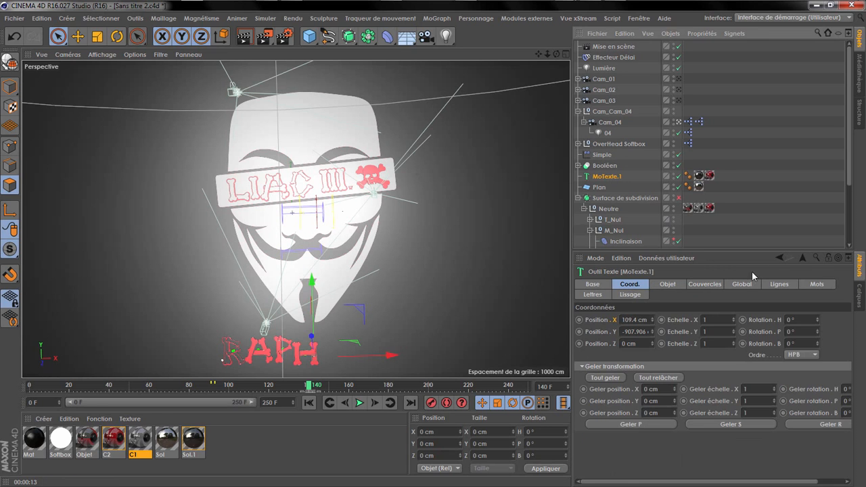
pyautogui.click(778, 285)
pyautogui.click(818, 285)
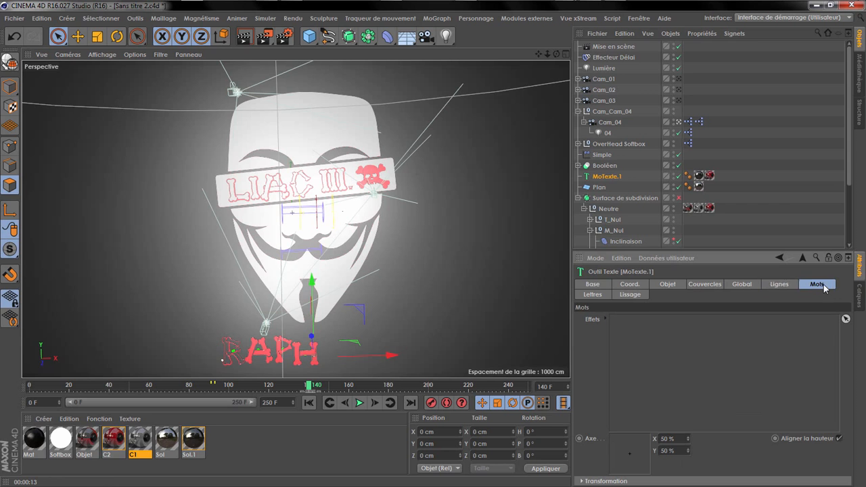
pyautogui.click(594, 294)
pyautogui.moveTo(623, 58); pyautogui.dragTo(682, 390)
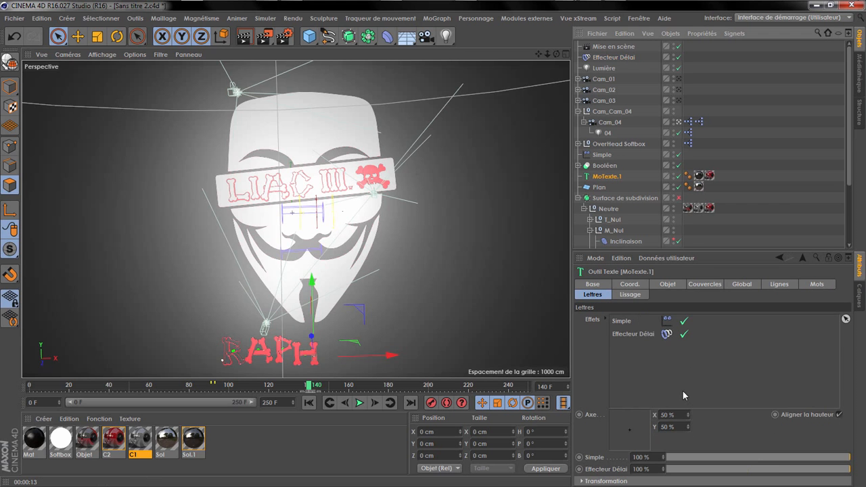
# Step: Replay the text's appearance and examine the settings of the Effecteur Délai
pyautogui.click(360, 403)
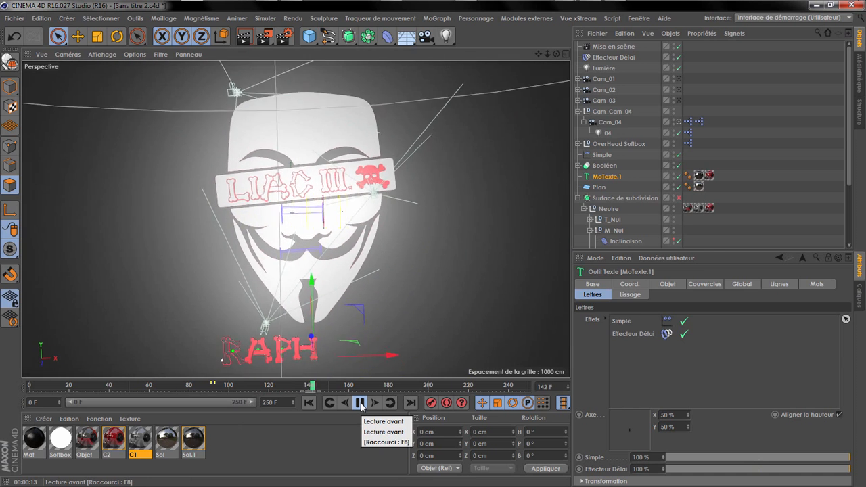
pyautogui.click(359, 402)
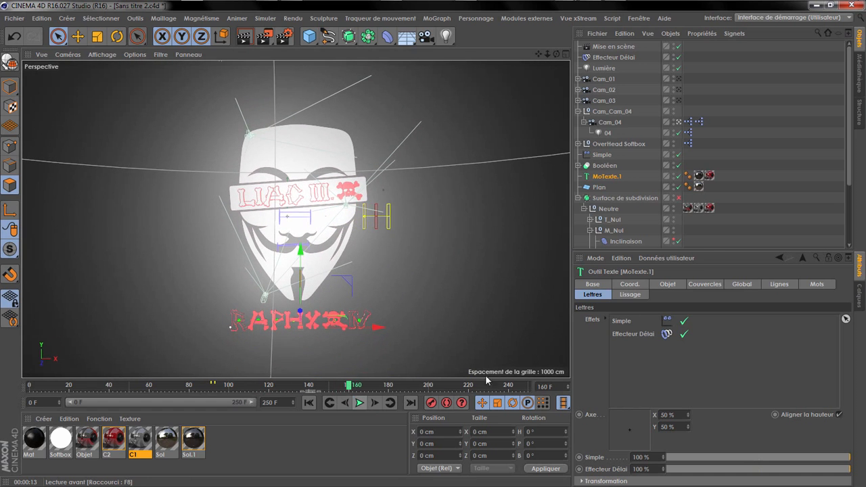
pyautogui.click(629, 57)
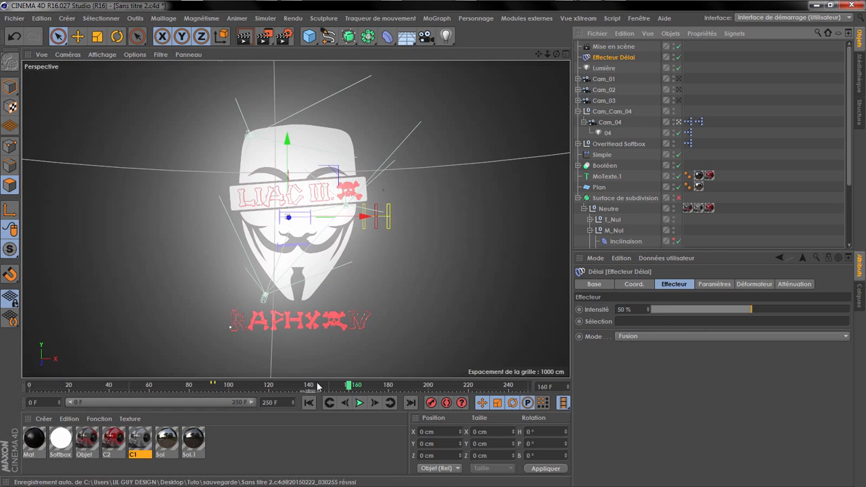
pyautogui.click(359, 403)
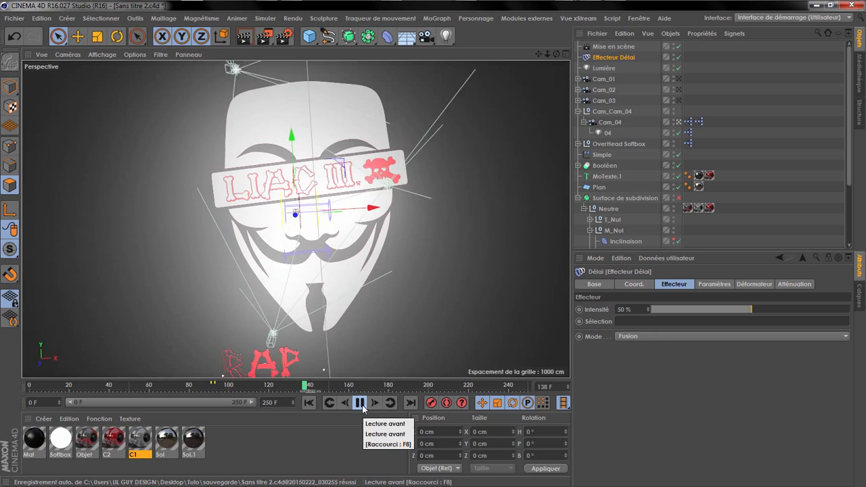
pyautogui.click(360, 403)
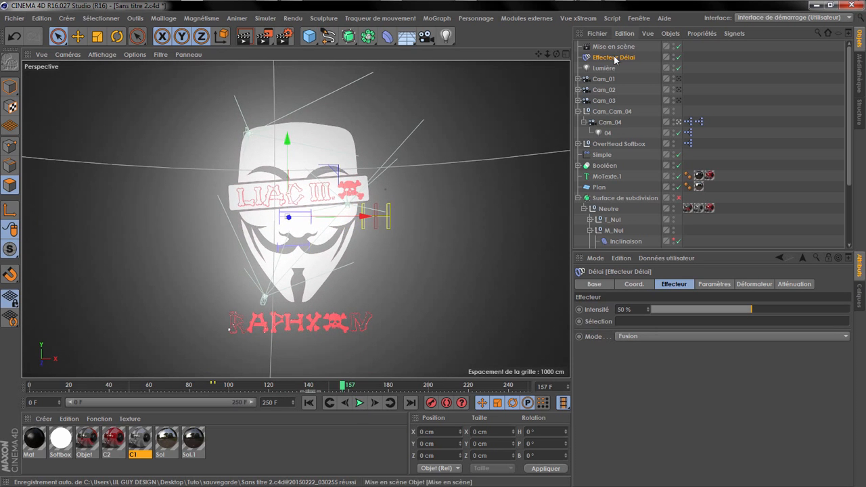
# Step: Duplicate the Effecteur Délai and replace the original with the copy in MoTexte.1's letter effects
pyautogui.hotkey('ctrl', 'c')
pyautogui.hotkey('ctrl', 'v')
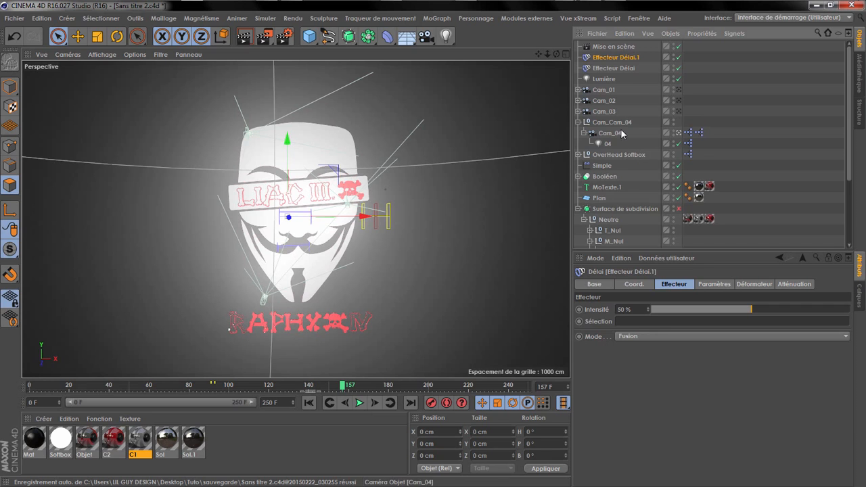
pyautogui.click(612, 188)
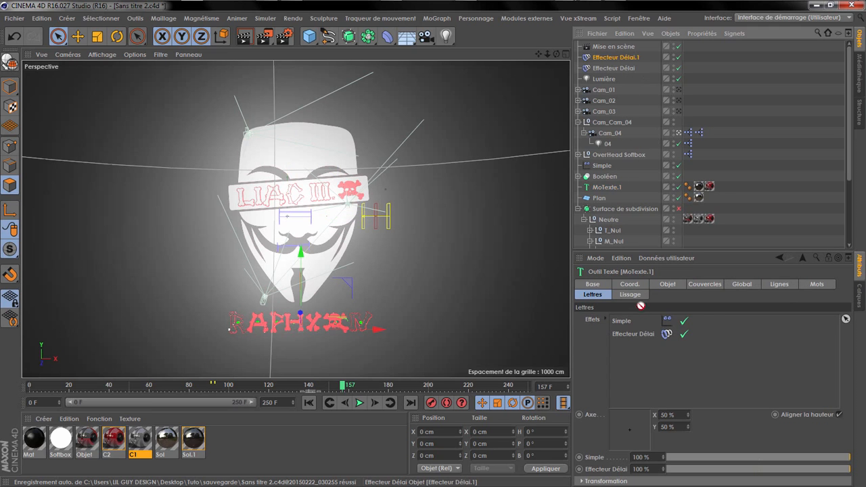
pyautogui.moveTo(640, 344); pyautogui.dragTo(636, 339)
pyautogui.click(636, 334)
pyautogui.press('Delete')
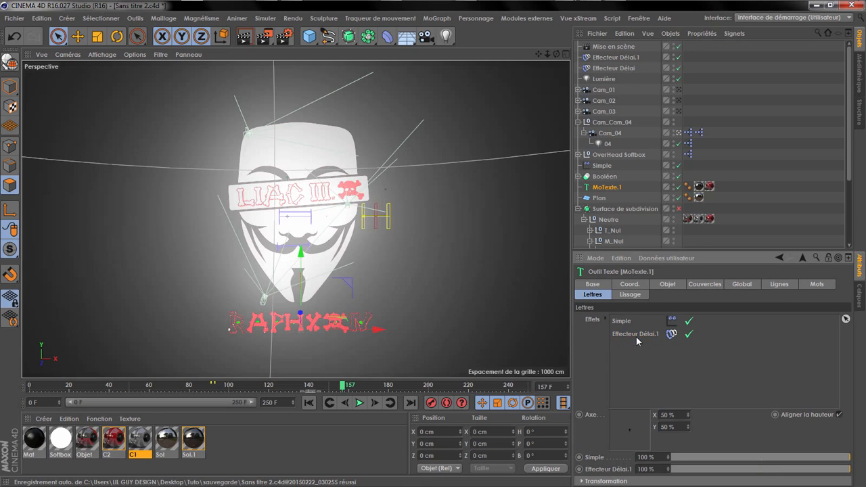
# Step: Raise the duplicated delay effector's intensity to about 81% and replay the text animation
pyautogui.click(623, 59)
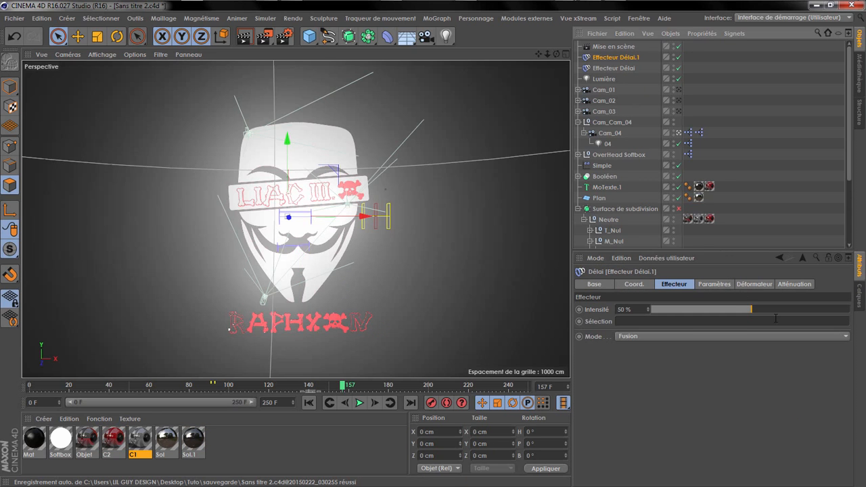
pyautogui.moveTo(751, 309); pyautogui.dragTo(817, 310)
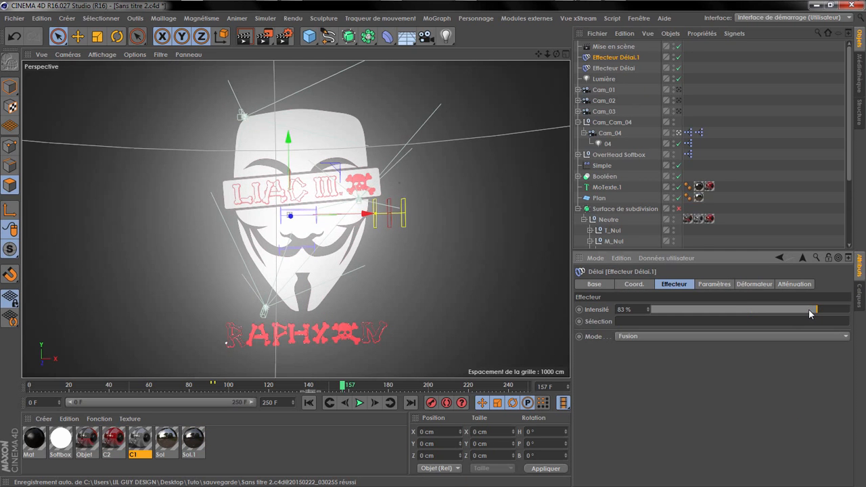
pyautogui.moveTo(328, 390); pyautogui.dragTo(268, 390)
pyautogui.click(359, 402)
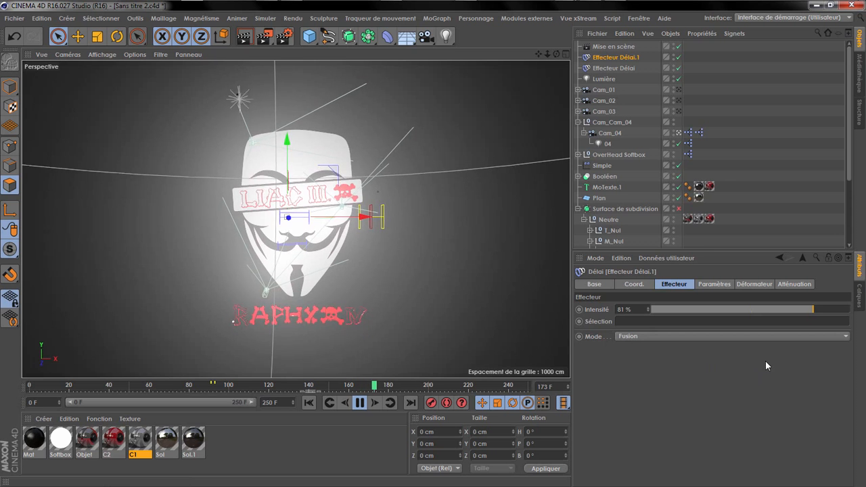
# Step: Lower the duplicated delay effector's intensity to about 57%, replaying the text animation between adjustments
pyautogui.click(789, 310)
pyautogui.click(268, 386)
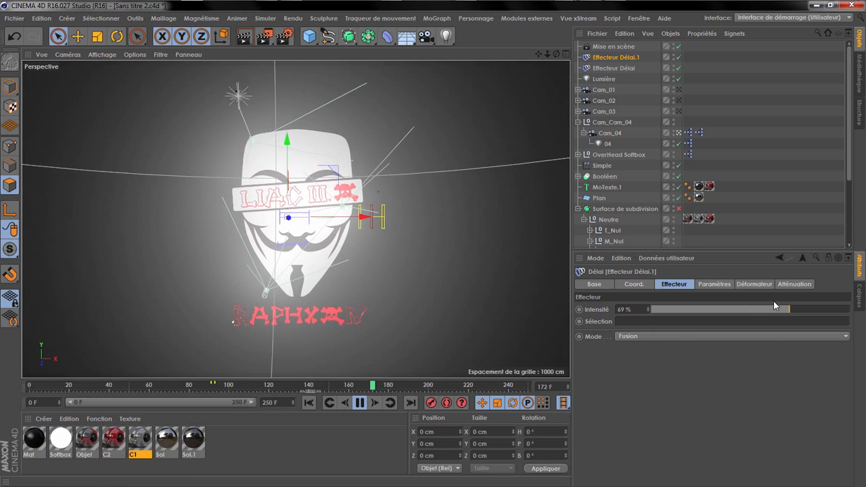
pyautogui.click(773, 309)
pyautogui.click(277, 386)
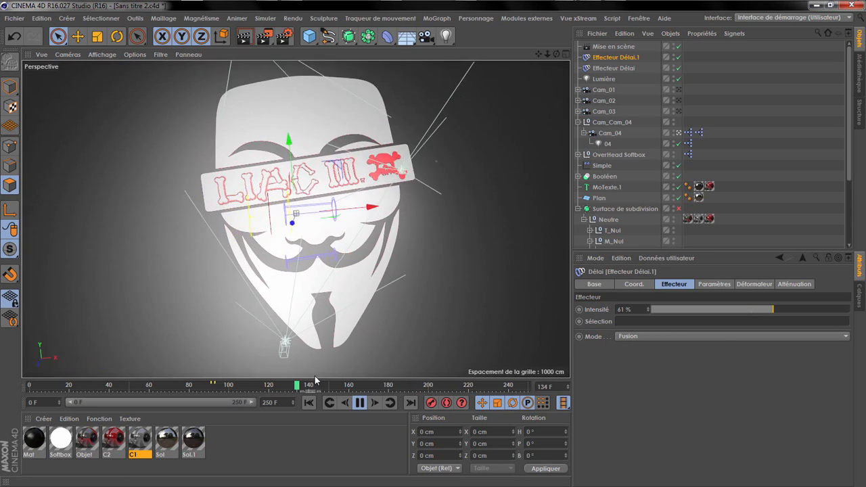
pyautogui.click(765, 309)
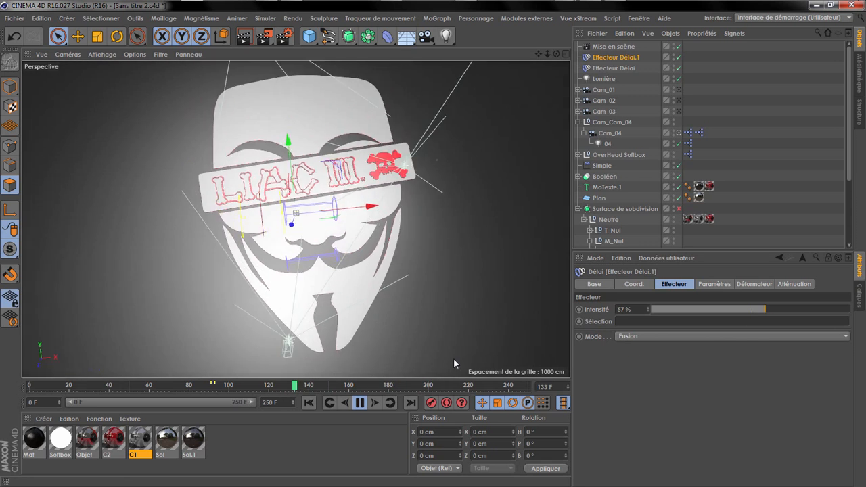
# Step: Compare the text animation with the duplicated delay effector off and on, and render the view around frame 211
pyautogui.click(678, 57)
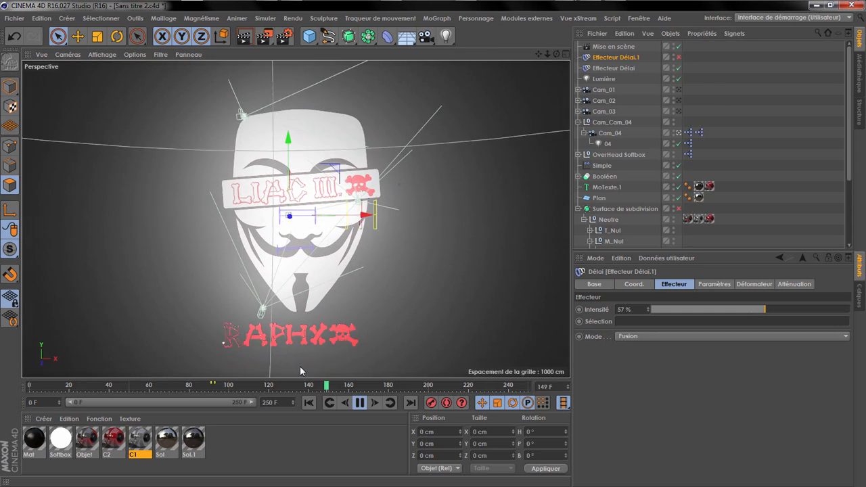
pyautogui.click(678, 57)
pyautogui.click(741, 89)
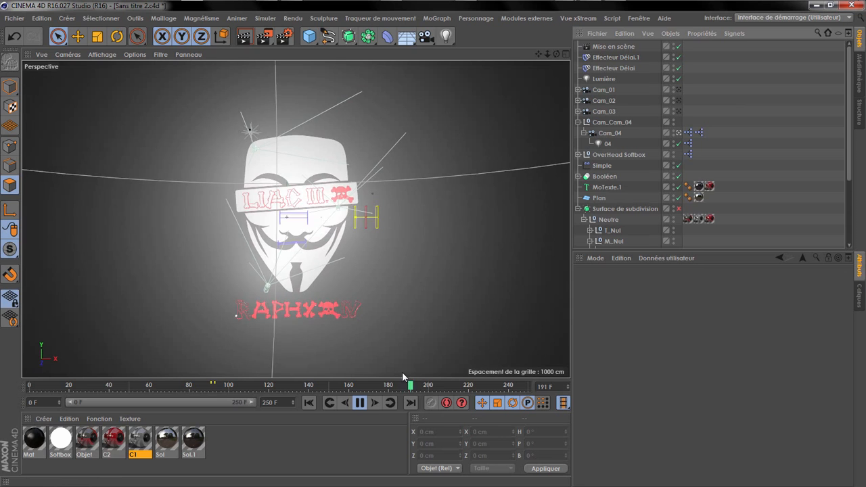
pyautogui.click(359, 403)
pyautogui.click(245, 38)
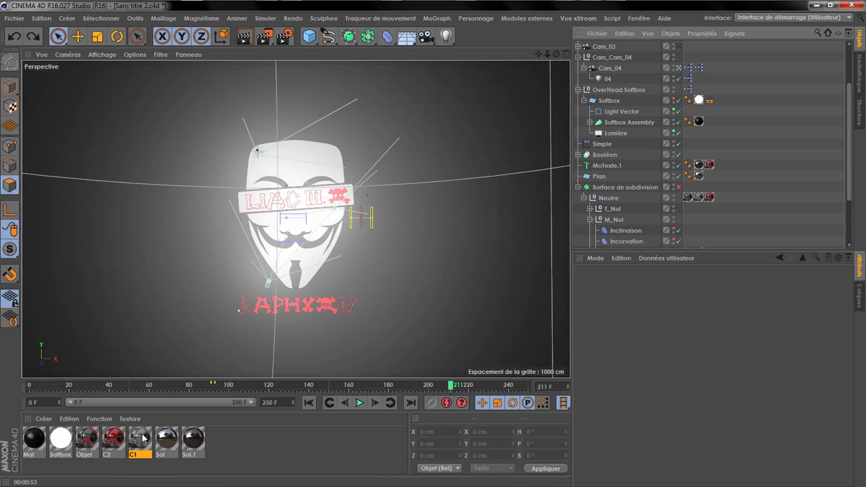
# Step: Set material C1's reflection layer to 15% roughness, 30% brightness and 15% mix strength
pyautogui.doubleClick(142, 438)
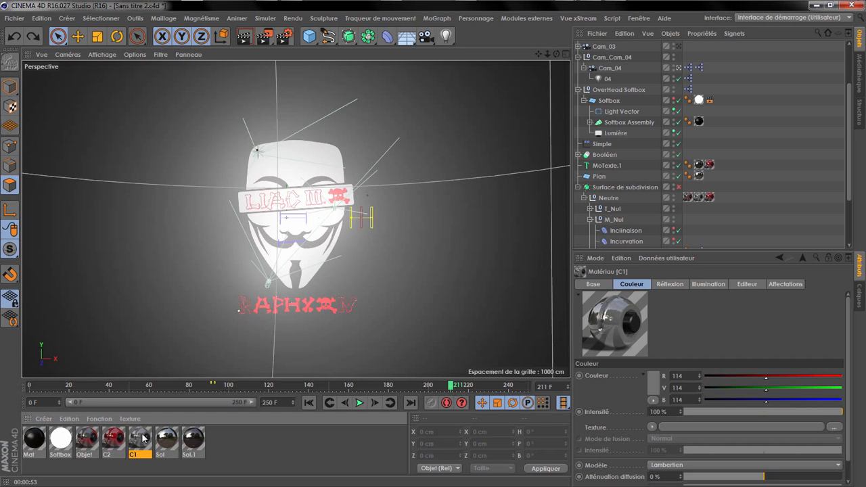
pyautogui.moveTo(355, 290); pyautogui.dragTo(365, 291)
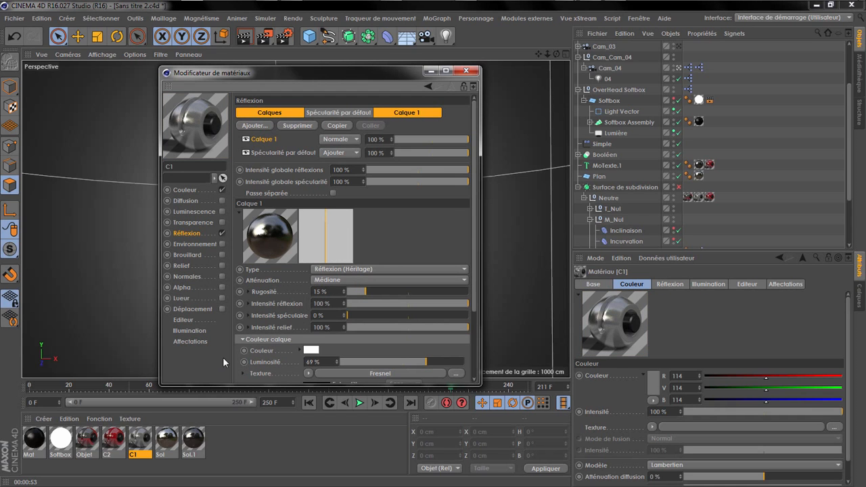
pyautogui.click(386, 363)
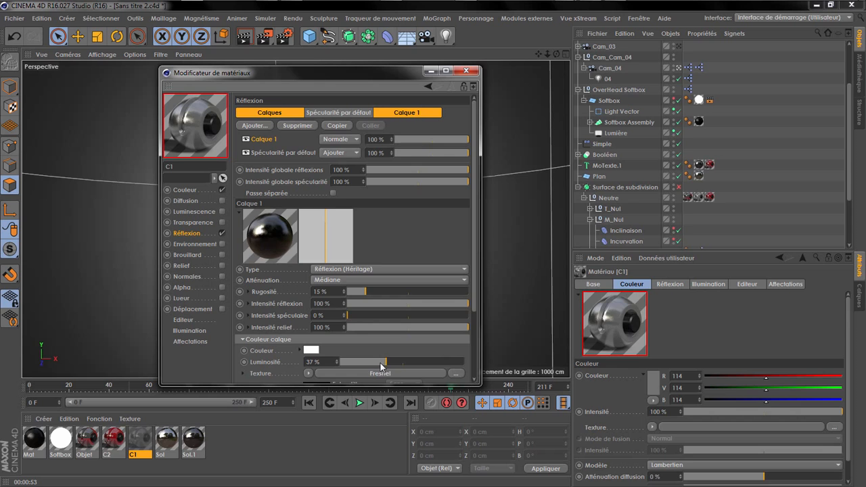
pyautogui.scroll(-4, 388, 334)
pyautogui.click(374, 323)
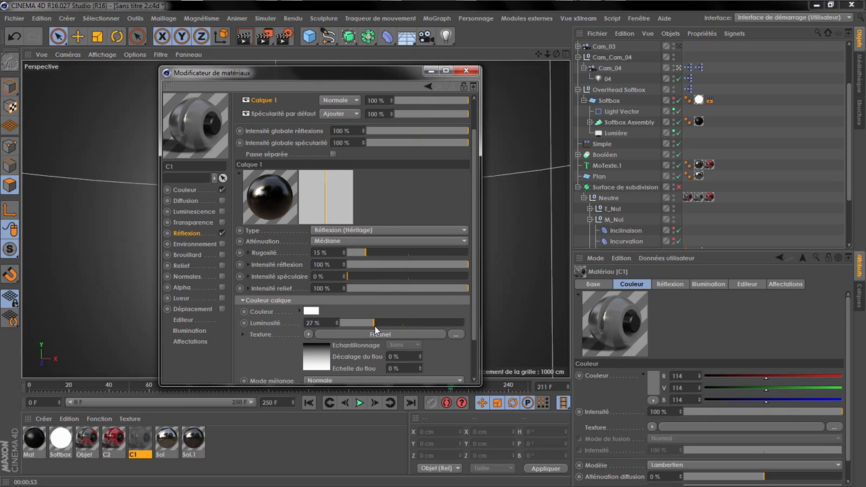
pyautogui.moveTo(365, 325); pyautogui.dragTo(368, 326)
pyautogui.click(376, 320)
pyautogui.scroll(-2, 342, 316)
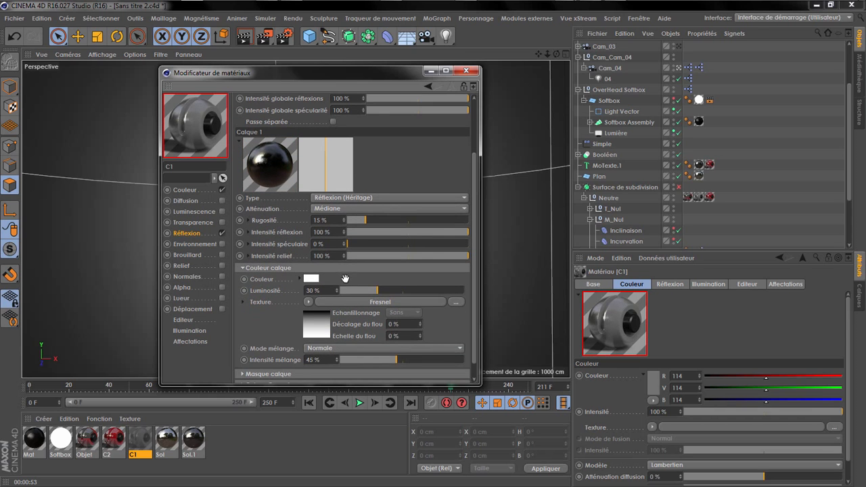
pyautogui.click(359, 359)
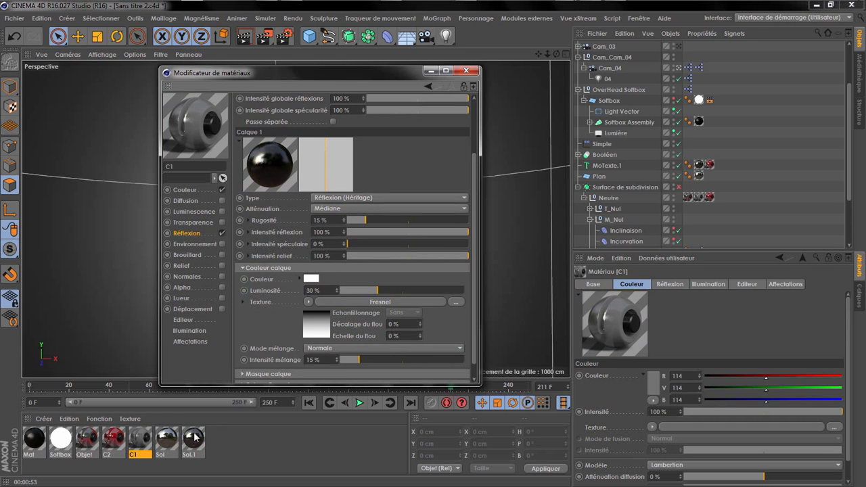
# Step: Set the Objet material's reflection layer to 20% brightness, 14% mix strength and 11% roughness
pyautogui.click(88, 439)
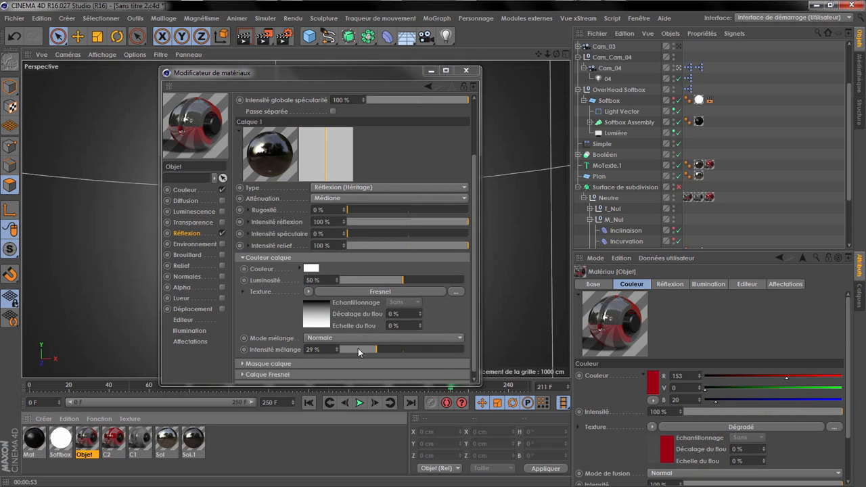
pyautogui.click(366, 280)
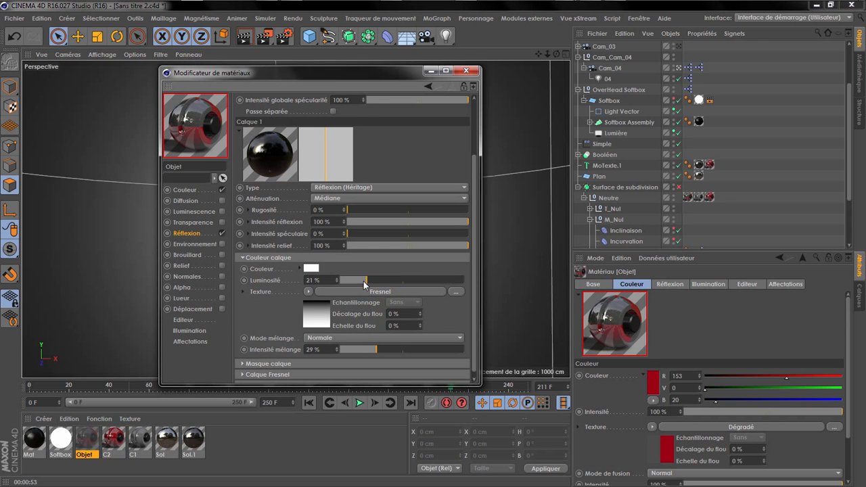
pyautogui.click(357, 351)
pyautogui.click(365, 280)
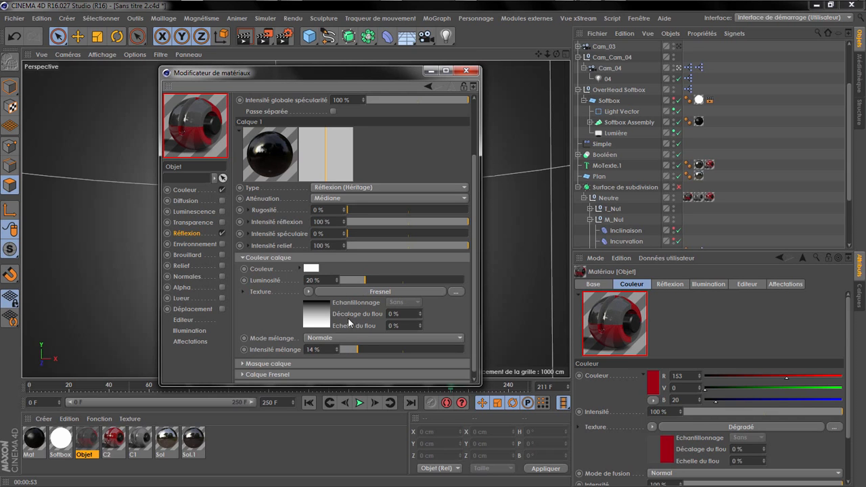
pyautogui.scroll(1, 357, 264)
pyautogui.click(361, 227)
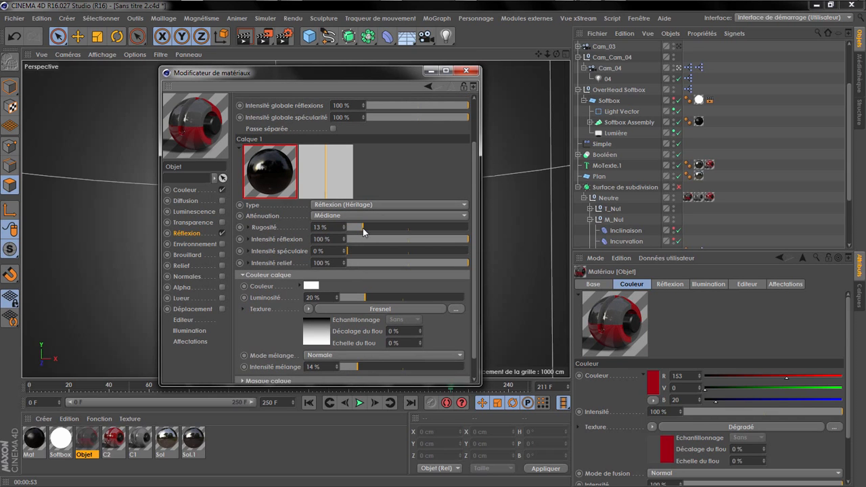
# Step: Set the Sol material's reflection layer to 32% brightness and 9% roughness, and close the material editor
pyautogui.click(167, 440)
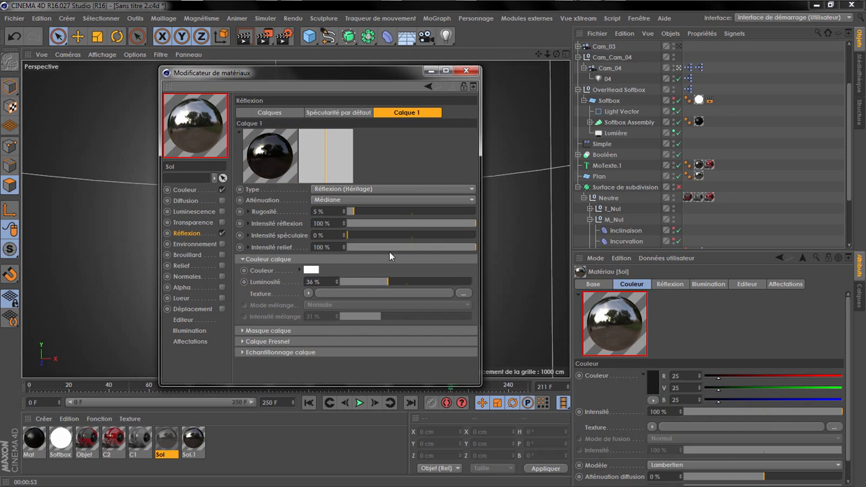
pyautogui.click(381, 281)
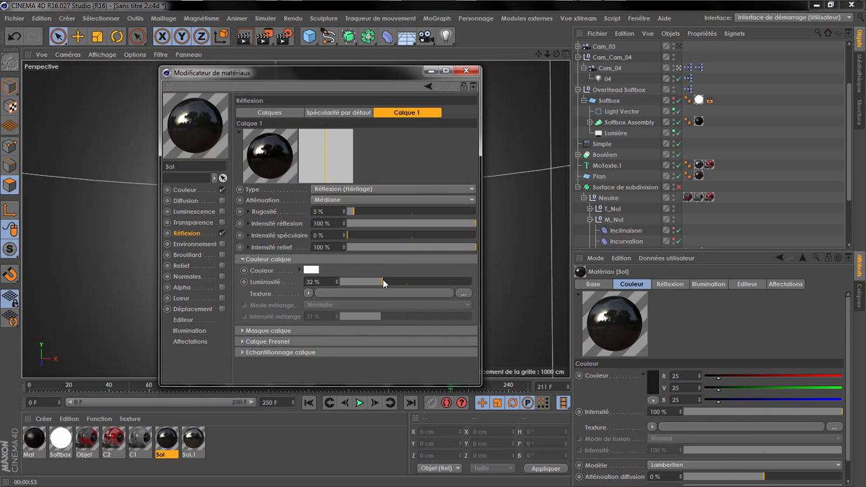
pyautogui.click(359, 211)
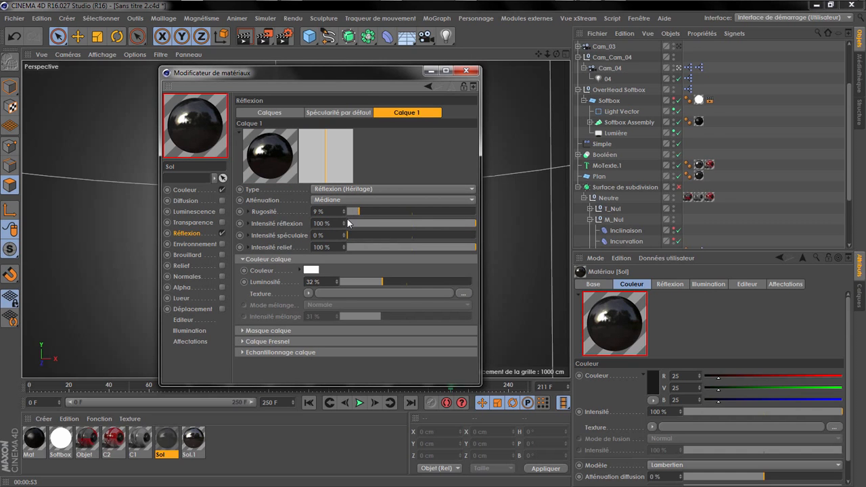
pyautogui.click(465, 70)
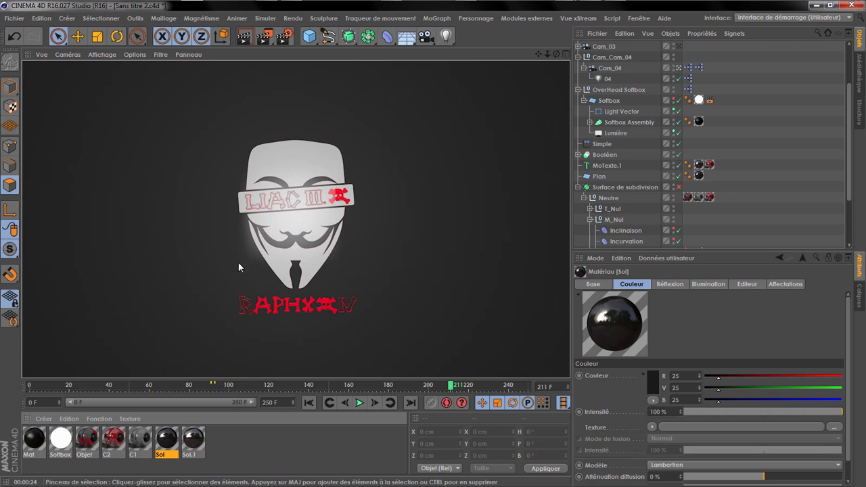
# Step: Darken material C1's base colour to 35% lightness (RGB 89, 89, 89) and close the material editor
pyautogui.doubleClick(140, 441)
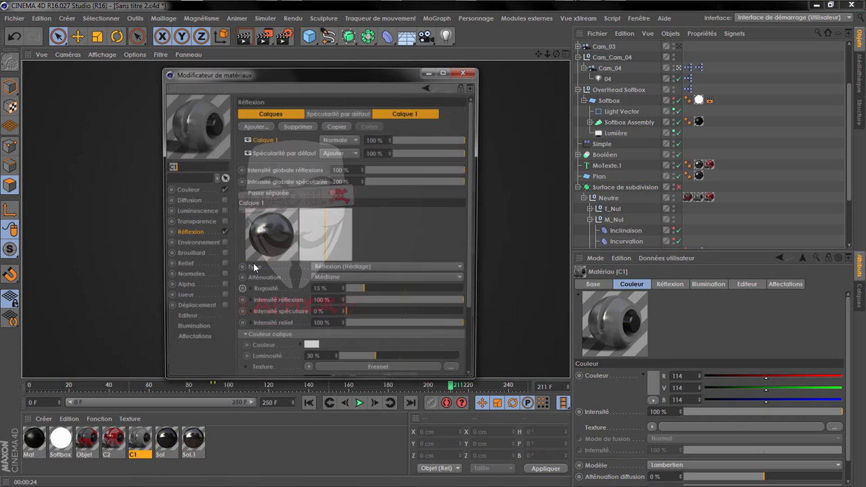
pyautogui.click(186, 191)
pyautogui.click(316, 121)
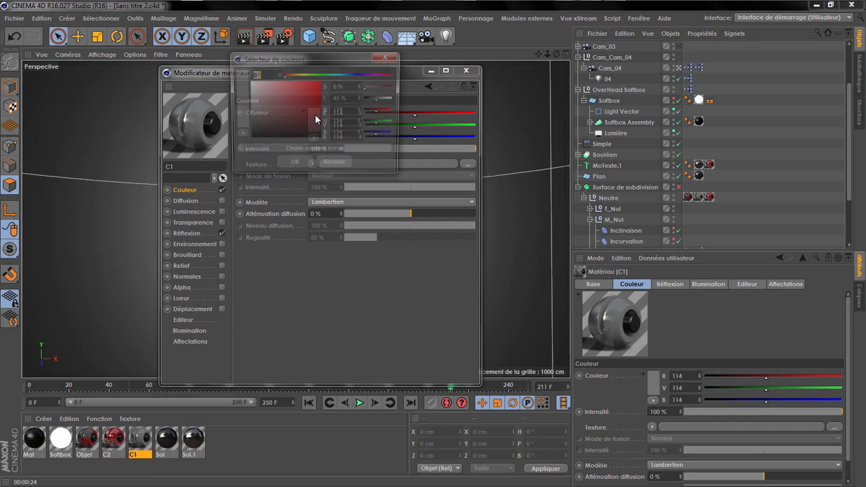
pyautogui.write('35')
pyautogui.click(286, 169)
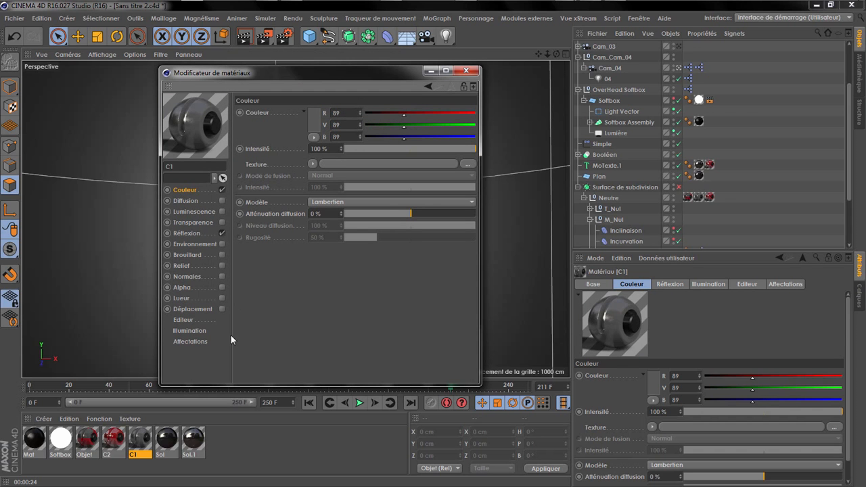
pyautogui.click(461, 70)
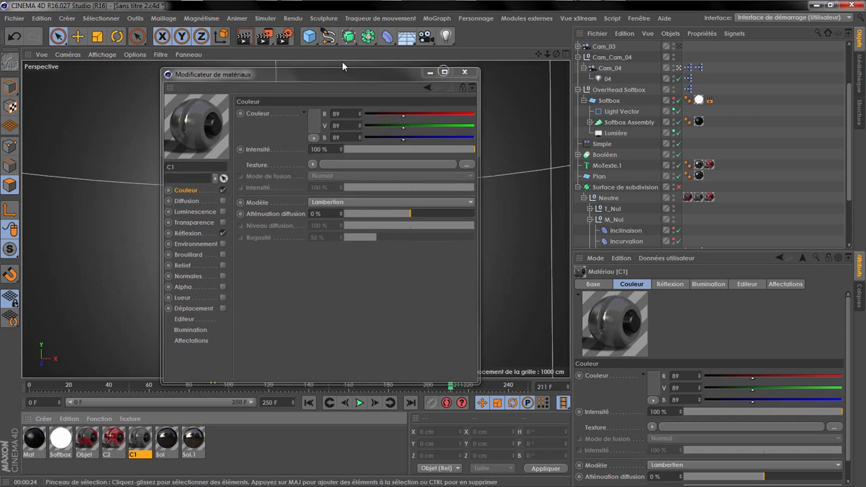
# Step: Render only a region covering the left half of the mask
pyautogui.moveTo(270, 40); pyautogui.dragTo(289, 53)
pyautogui.moveTo(225, 122)
pyautogui.mouseDown()
pyautogui.moveTo(282, 233)
pyautogui.moveTo(294, 290)
pyautogui.mouseUp()
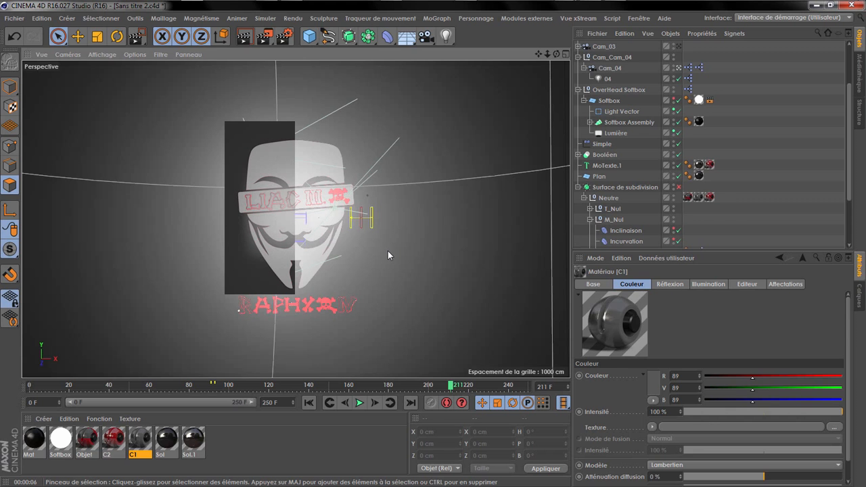
# Step: Go to frame 84 and set the extrusion depth of MoTexte inside the Booléen to about -16.35 cm
pyautogui.moveTo(236, 386); pyautogui.dragTo(201, 391)
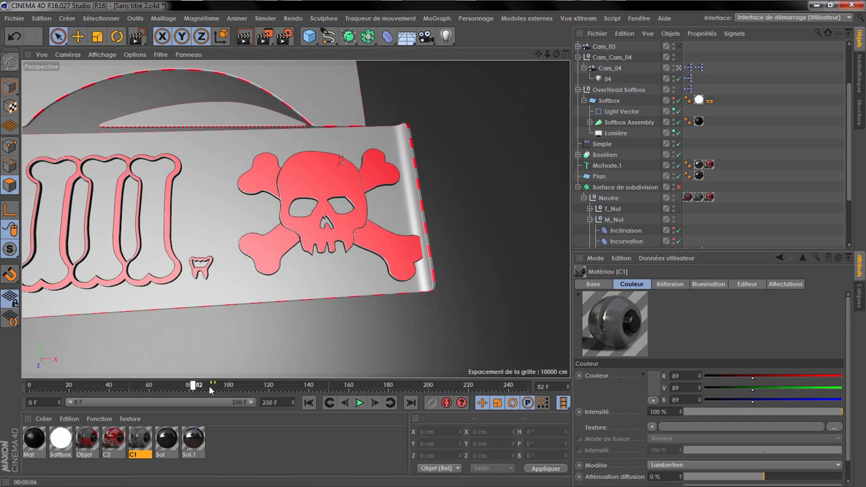
pyautogui.click(606, 165)
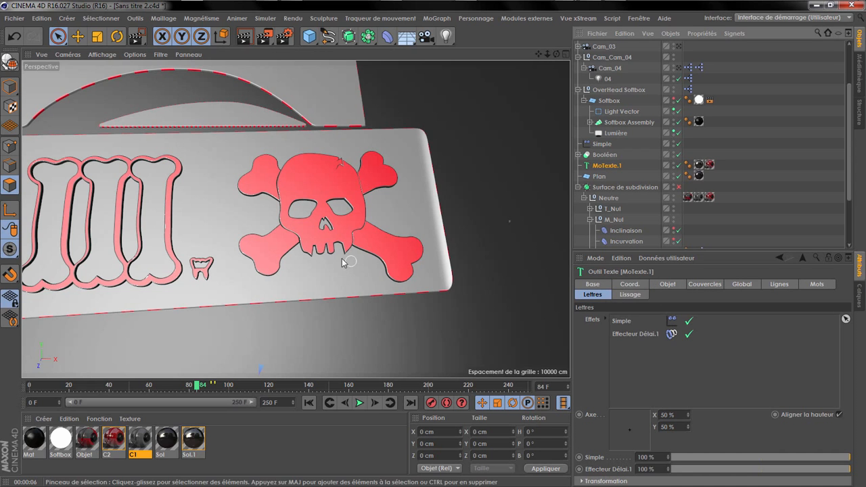
pyautogui.click(78, 37)
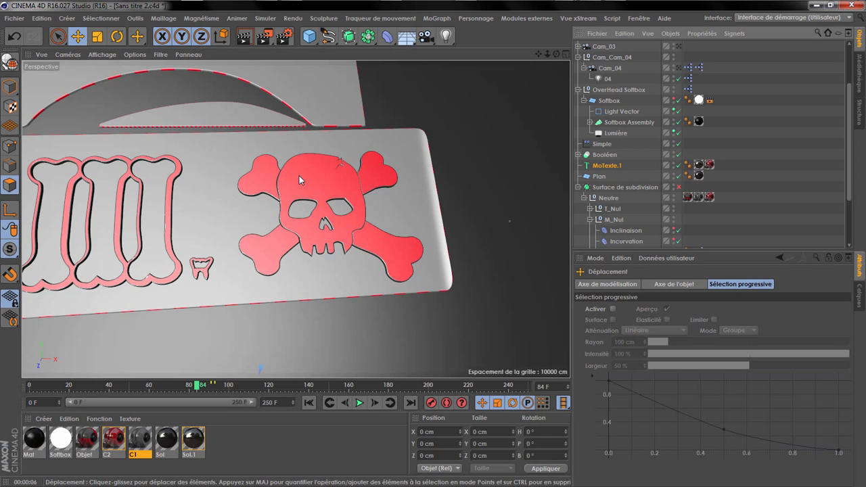
pyautogui.click(10, 91)
pyautogui.click(604, 154)
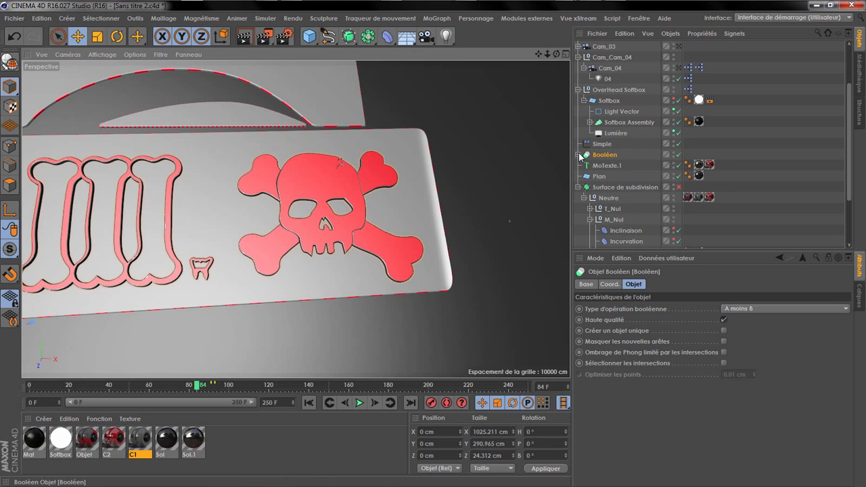
pyautogui.click(579, 154)
pyautogui.click(610, 165)
pyautogui.moveTo(653, 319); pyautogui.dragTo(609, 319)
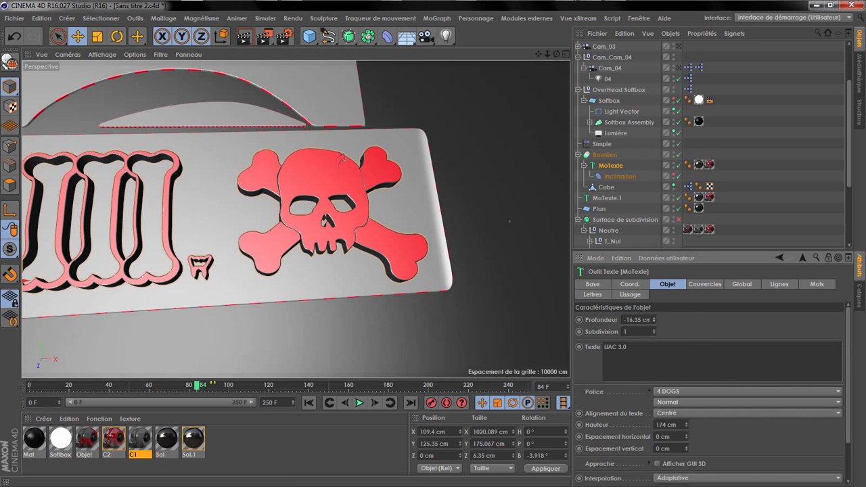
# Step: Set the start and end bevel radii of MoTexte's caps to 2 cm
pyautogui.click(704, 285)
pyautogui.write('2')
pyautogui.press('Return')
pyautogui.click(707, 377)
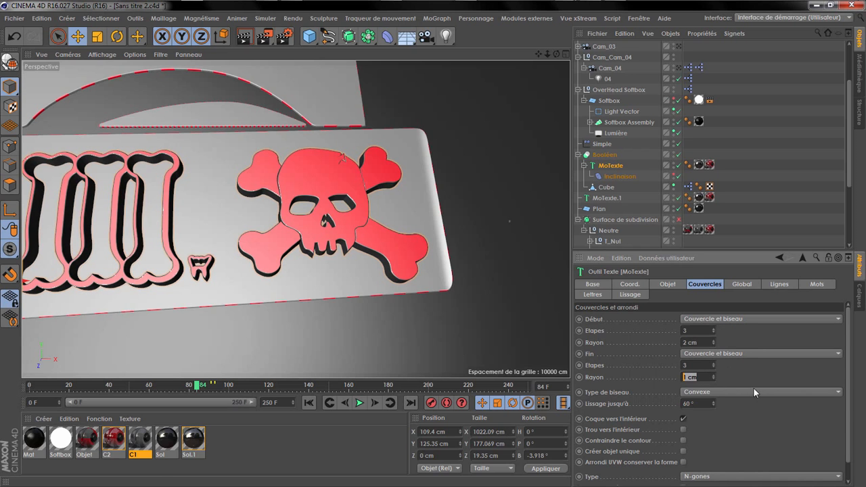
# Step: Set the start and end bevel radii of MoTexte.1's caps to 2 cm
pyautogui.click(629, 197)
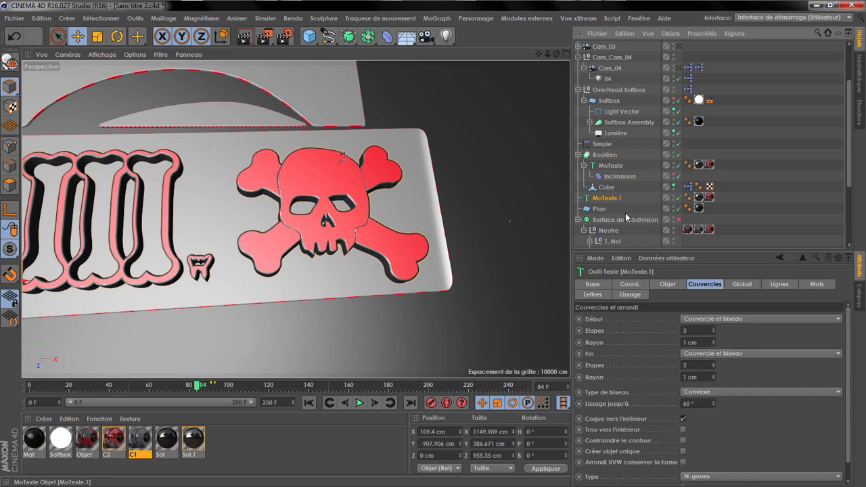
pyautogui.doubleClick(690, 376)
pyautogui.write('2')
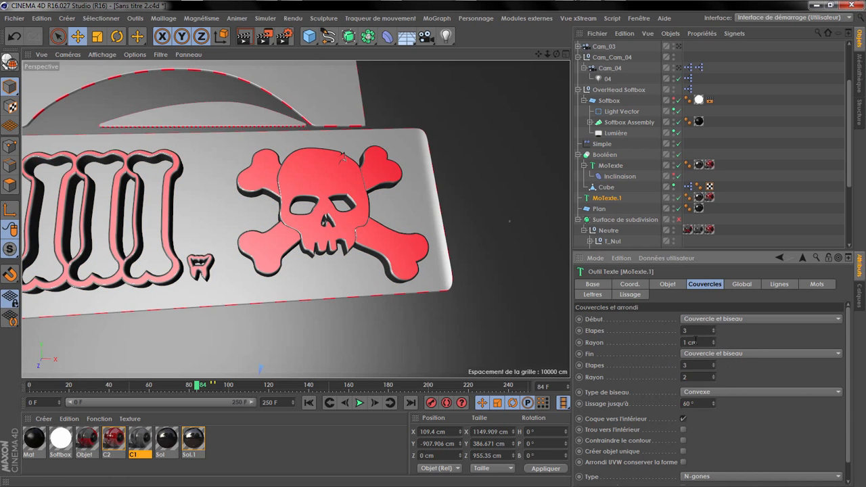
# Step: Compare the object settings of MoTexte.1 and MoTexte, including their extrusion depths
pyautogui.click(668, 285)
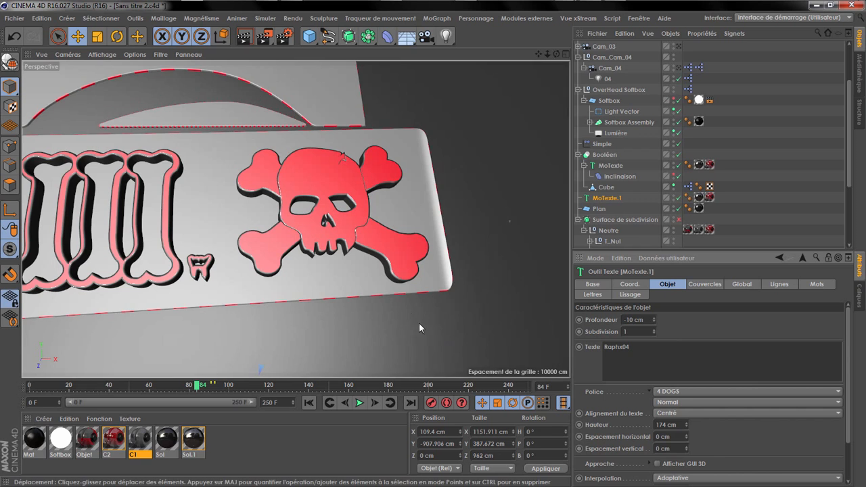
pyautogui.click(611, 167)
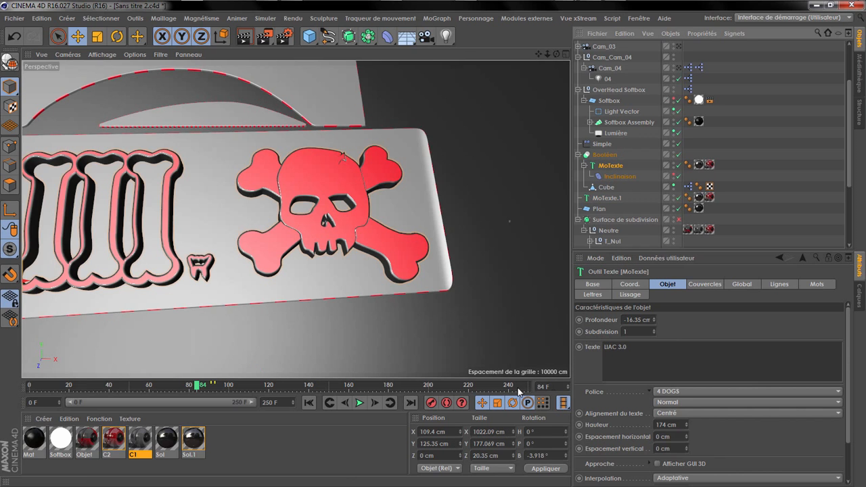
# Step: Go to frame 199 and set the extrusion depth of MoTexte.1 to -16 cm
pyautogui.moveTo(372, 390); pyautogui.dragTo(426, 390)
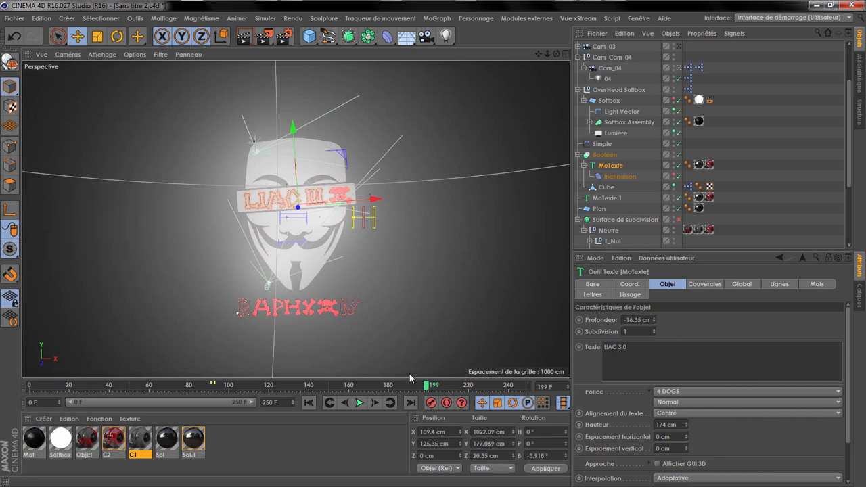
pyautogui.click(612, 199)
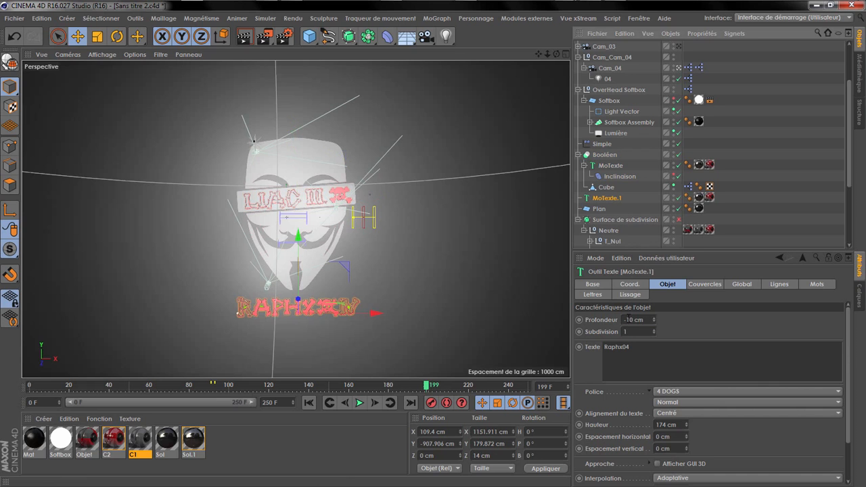
pyautogui.moveTo(627, 319); pyautogui.dragTo(723, 331)
pyautogui.write('16')
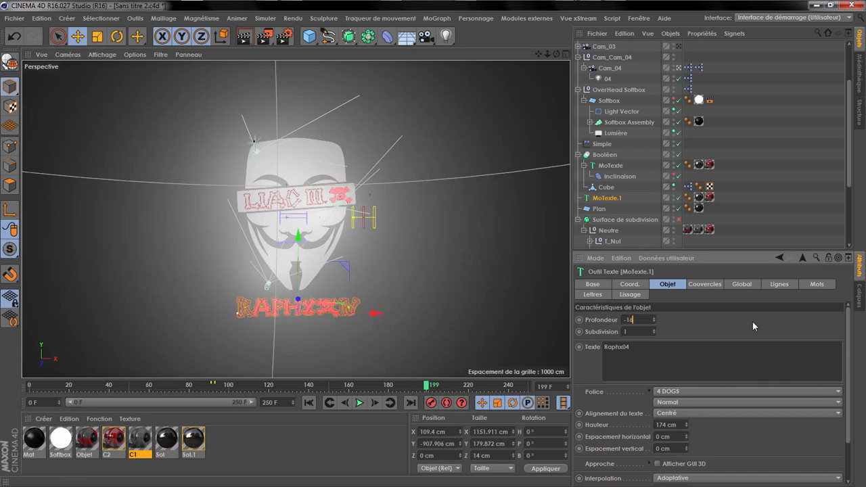
pyautogui.press('Return')
pyautogui.click(780, 231)
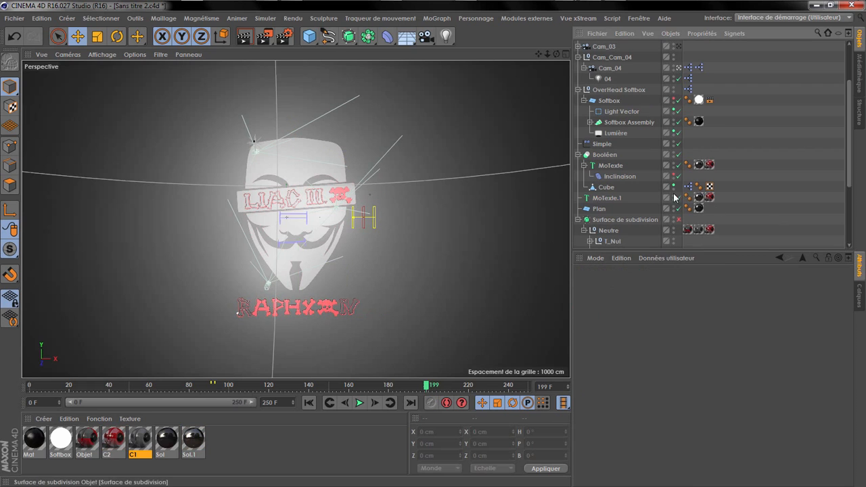
# Step: Render the perspective view at frames 170 and 110 to check the materials and text
pyautogui.moveTo(414, 380); pyautogui.dragTo(369, 345)
pyautogui.click(245, 37)
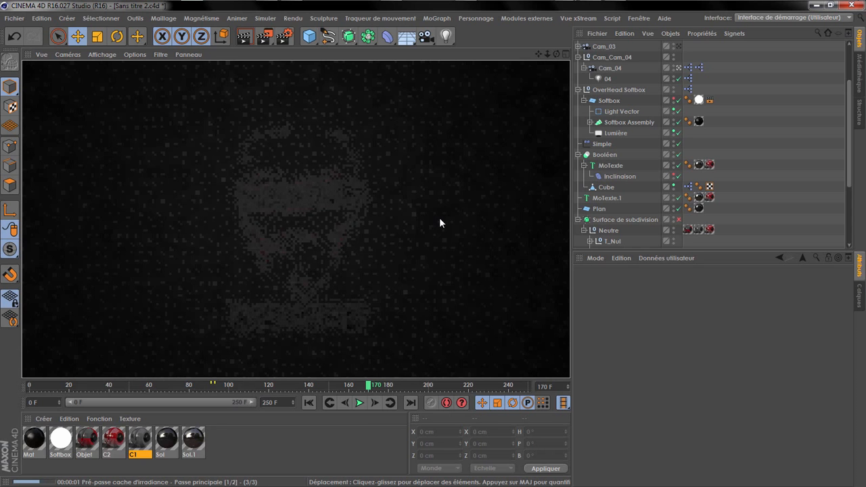
pyautogui.moveTo(246, 387)
pyautogui.mouseDown()
pyautogui.moveTo(212, 390)
pyautogui.moveTo(260, 389)
pyautogui.moveTo(248, 388)
pyautogui.mouseUp()
pyautogui.click(246, 37)
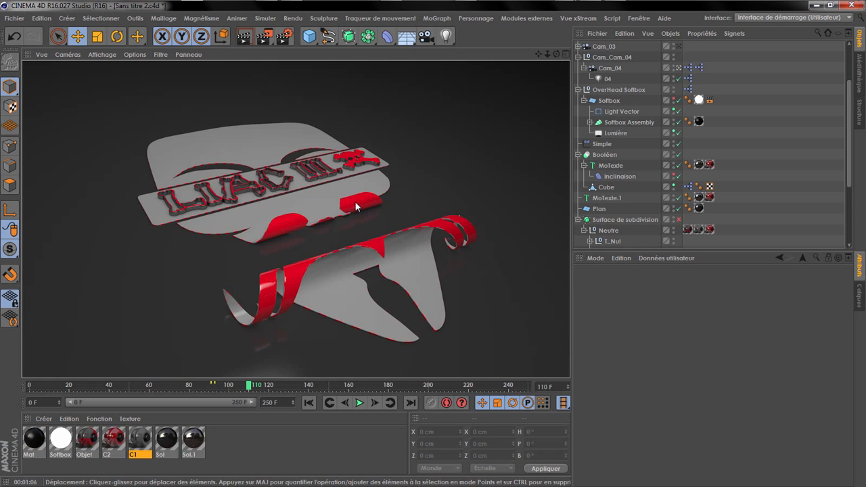
# Step: Switch to the VLC video 01-Liac 3.0.mp4 and view it at 00:02 beside the render for comparison
pyautogui.click(483, 5)
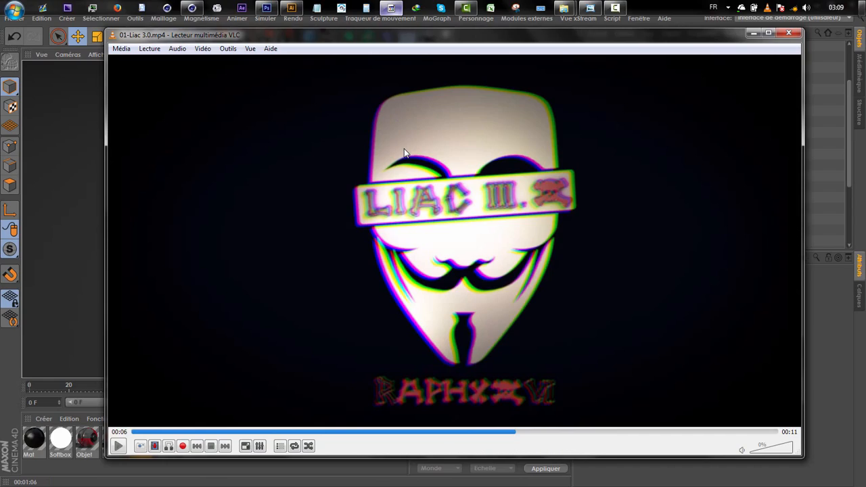
pyautogui.click(302, 432)
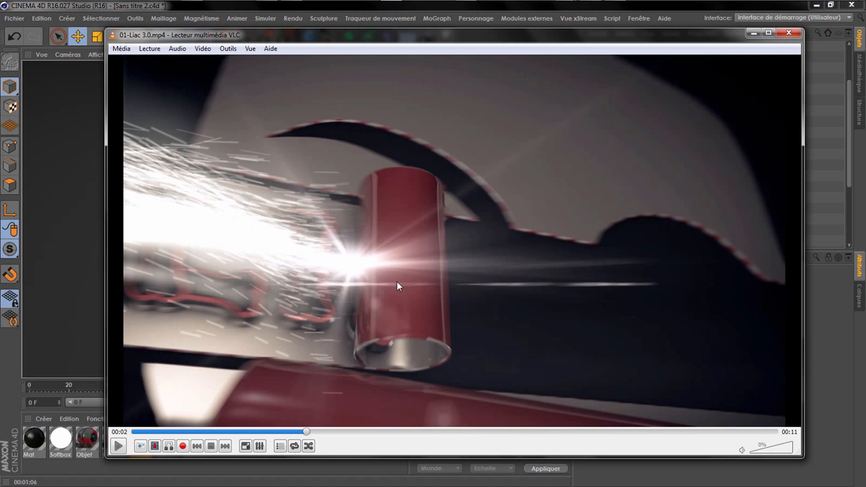
pyautogui.moveTo(422, 42); pyautogui.dragTo(680, 57)
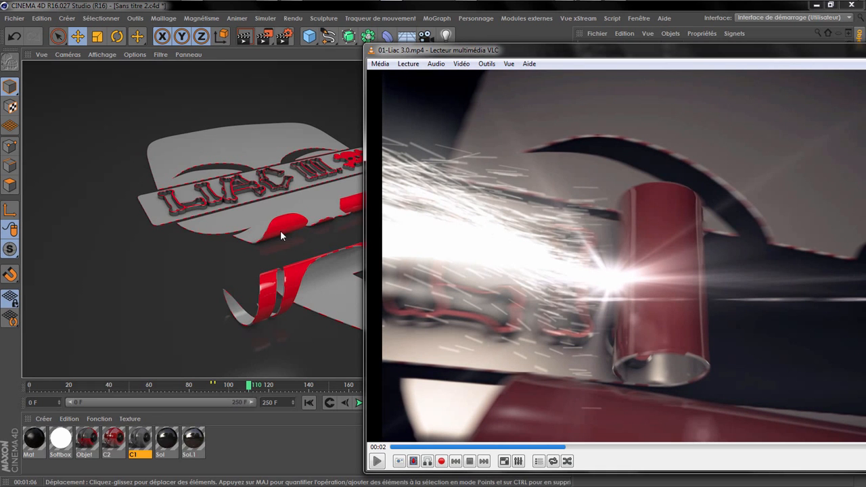
# Step: Try a red value of 255 in material C2's colour and undo the change
pyautogui.doubleClick(111, 441)
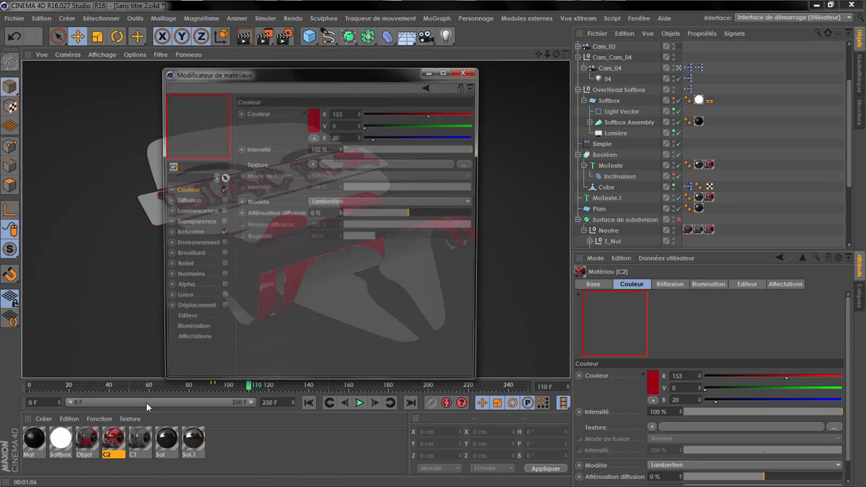
pyautogui.moveTo(446, 117); pyautogui.dragTo(475, 114)
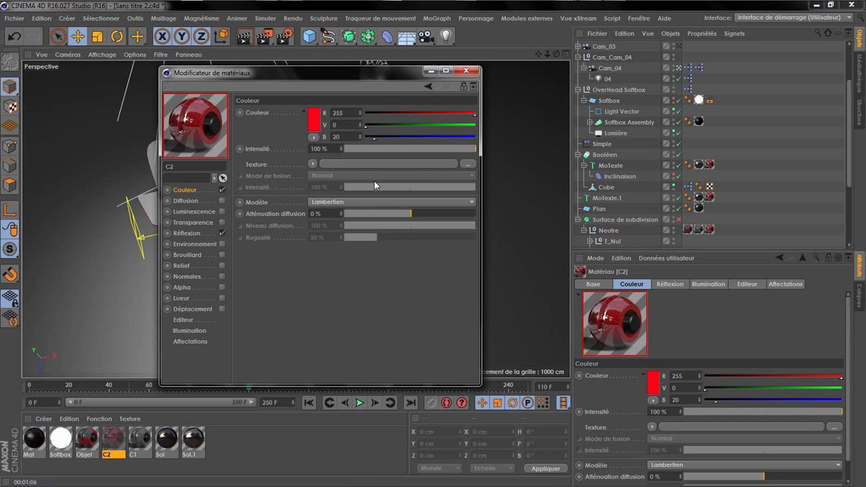
pyautogui.hotkey('ctrl', 'z')
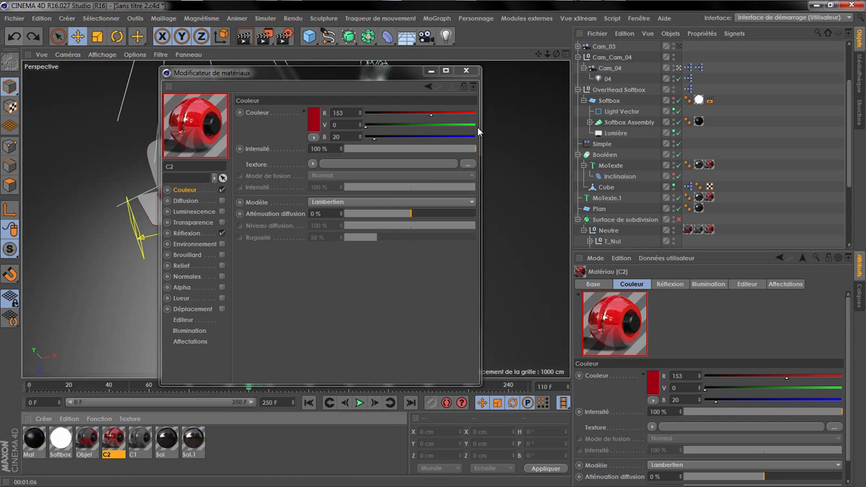
pyautogui.click(465, 71)
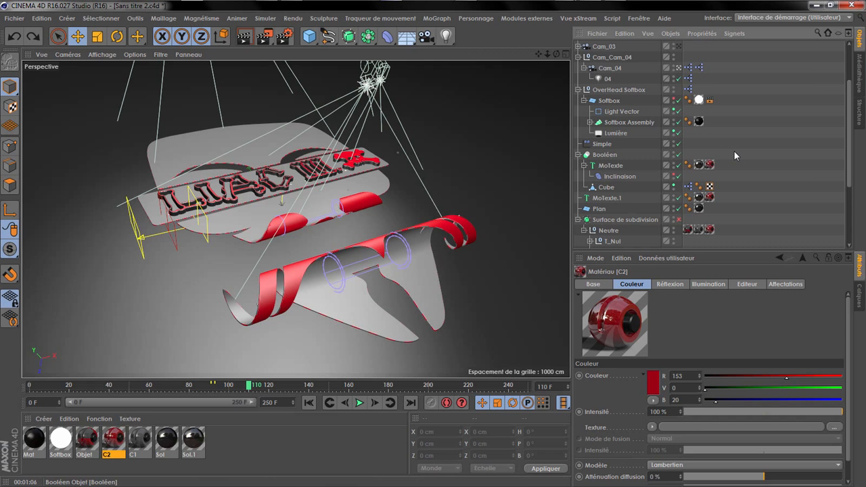
# Step: Inspect the curled strip up to frame 96 and copy M_Nul's Inclinaison deformer beneath the Incurvation in B1_Nul
pyautogui.moveTo(248, 386); pyautogui.dragTo(215, 387)
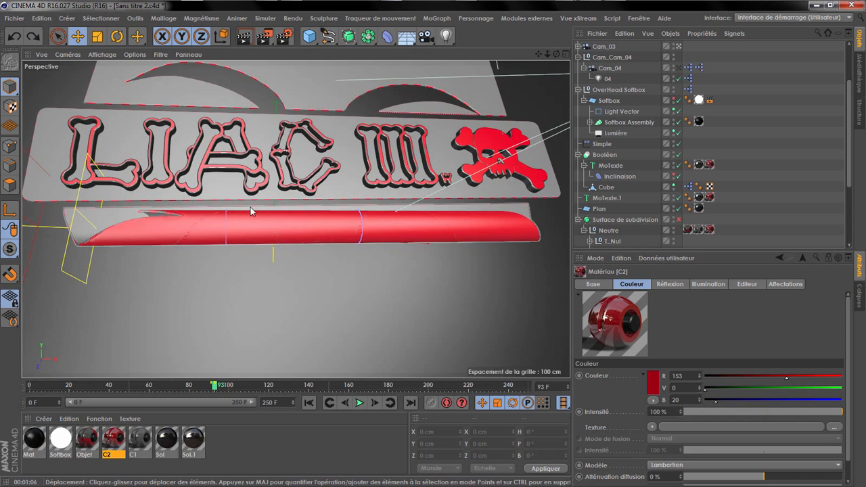
pyautogui.scroll(8, 177, 220)
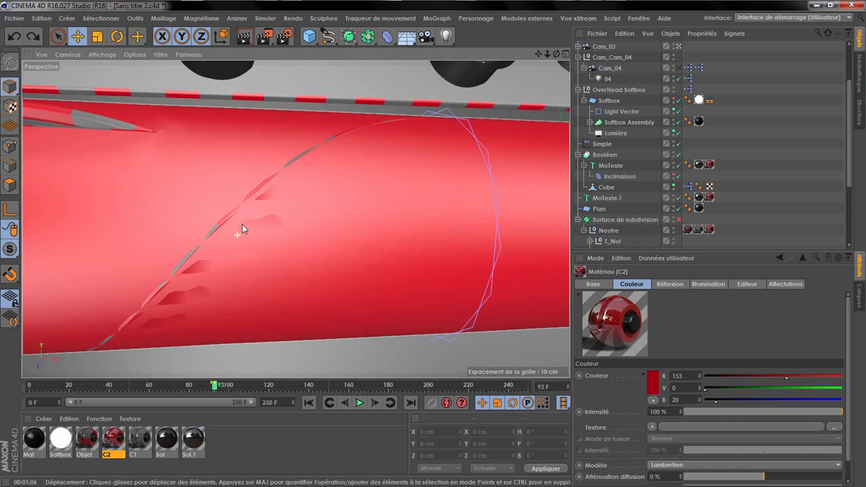
pyautogui.scroll(3, 245, 221)
pyautogui.moveTo(556, 54); pyautogui.dragTo(474, 166)
pyautogui.moveTo(218, 385)
pyautogui.mouseDown()
pyautogui.moveTo(185, 385)
pyautogui.moveTo(239, 384)
pyautogui.moveTo(222, 385)
pyautogui.mouseUp()
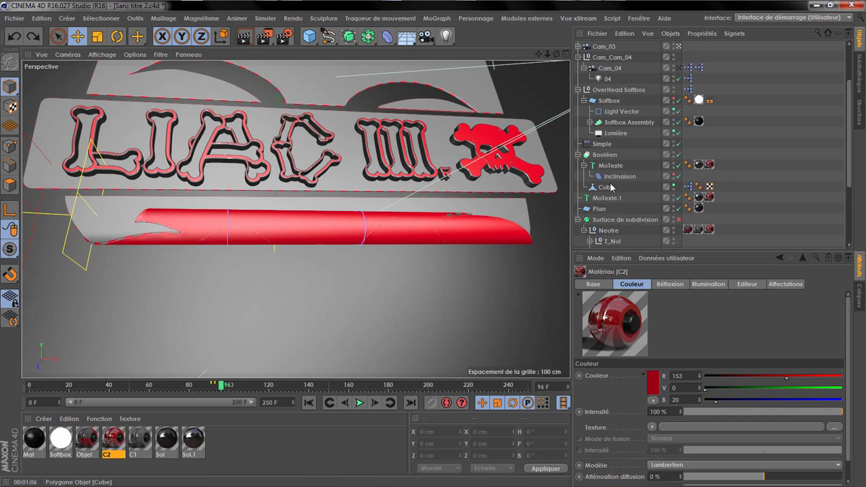
pyautogui.click(388, 228)
pyautogui.scroll(-3, 612, 231)
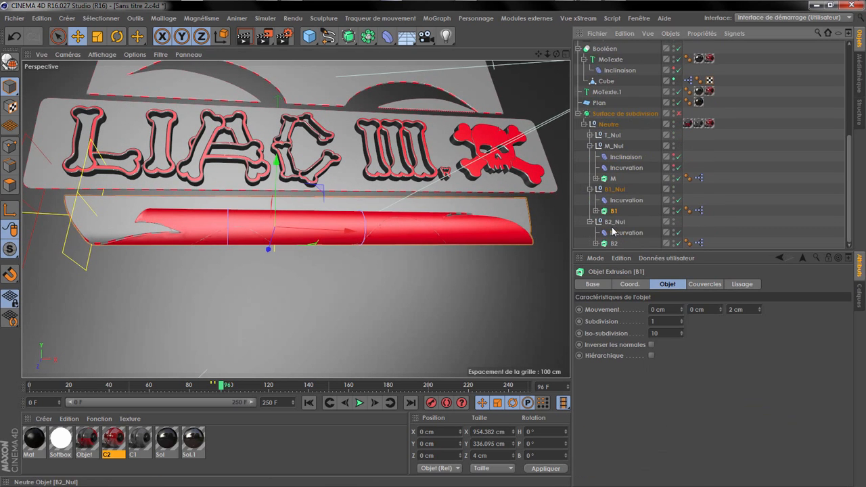
pyautogui.moveTo(625, 157); pyautogui.dragTo(617, 203)
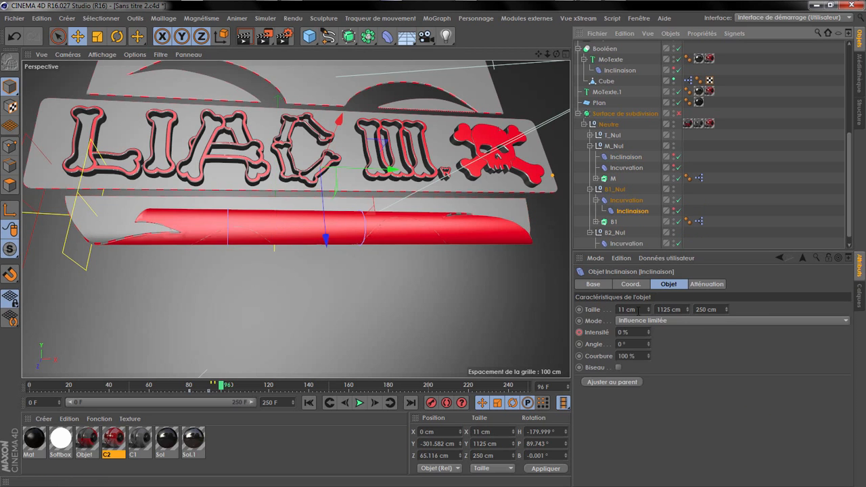
# Step: Reset the copied Inclinaison's position and rotation to 0 and move it directly under B1_Nul, above Incurvation
pyautogui.rightClick(652, 322)
pyautogui.rightClick(651, 332)
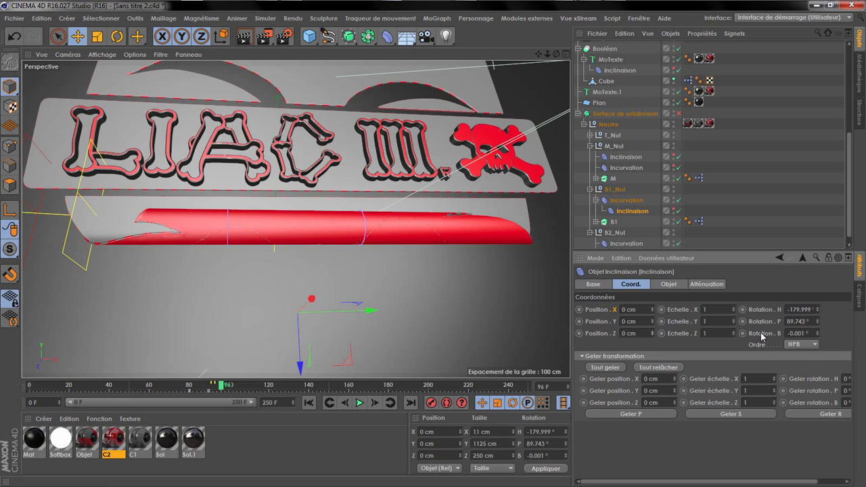
pyautogui.rightClick(816, 309)
pyautogui.rightClick(817, 321)
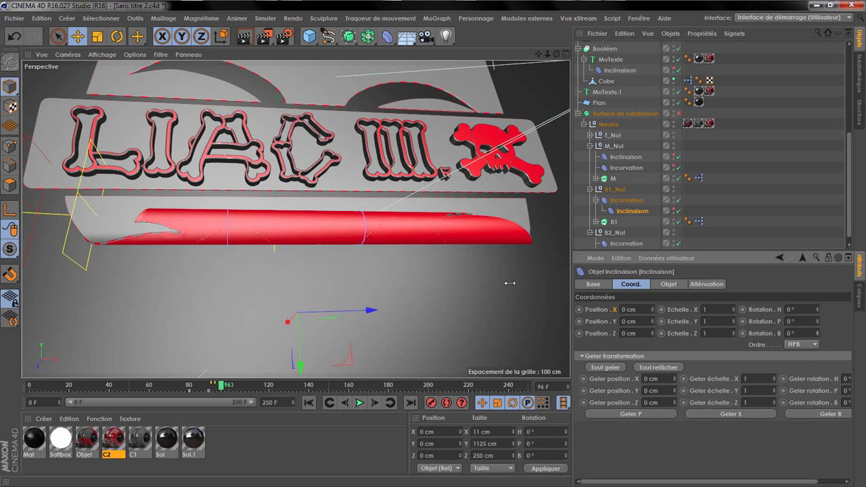
pyautogui.moveTo(629, 211); pyautogui.dragTo(625, 196)
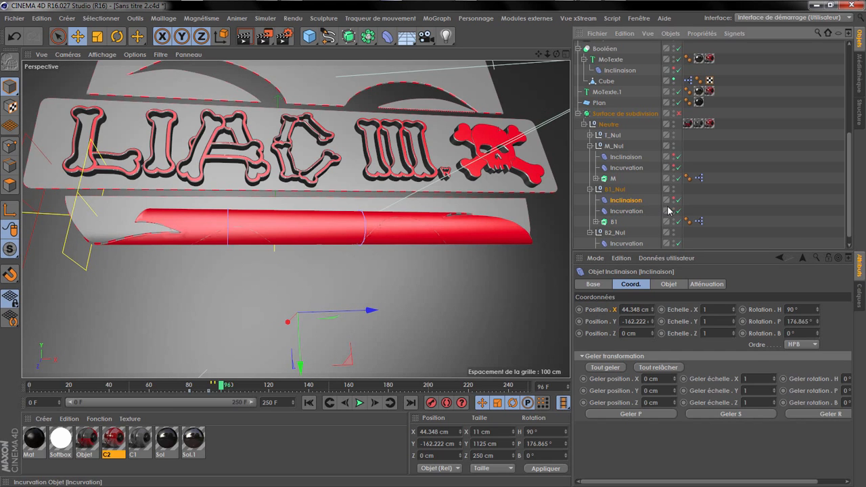
# Step: Disable the Incurvation deformer in B1_Nul and display its size settings
pyautogui.scroll(-3, 266, 224)
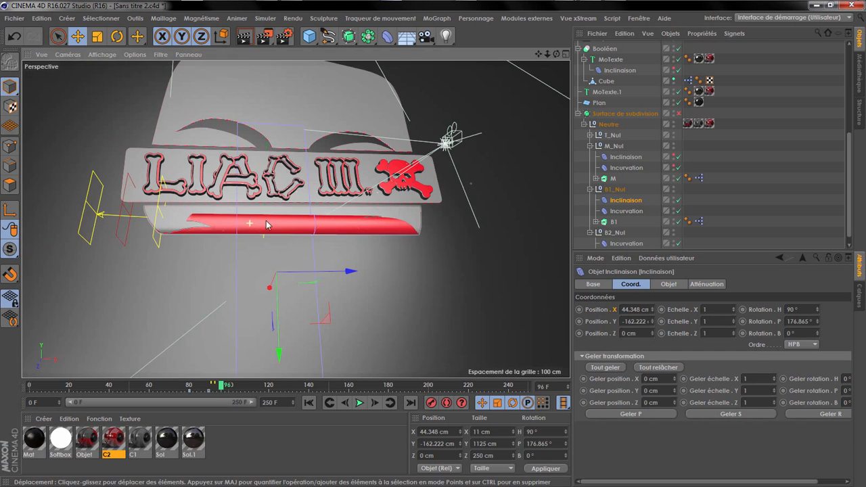
pyautogui.click(679, 211)
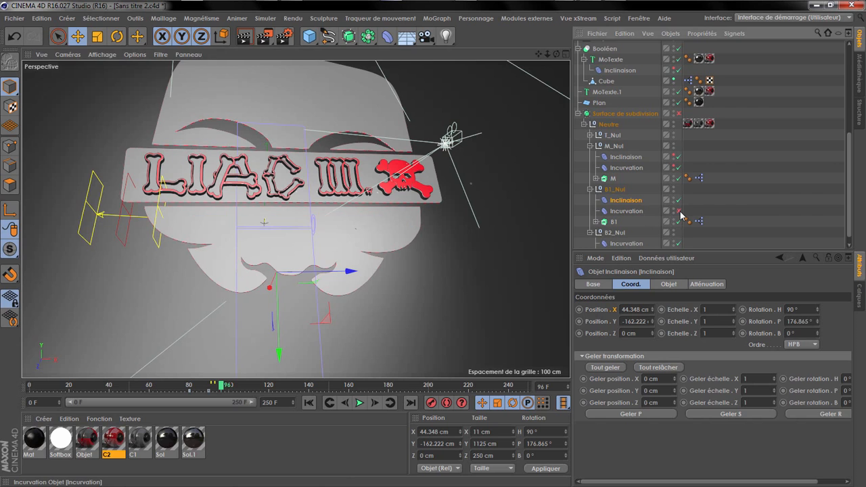
pyautogui.click(624, 211)
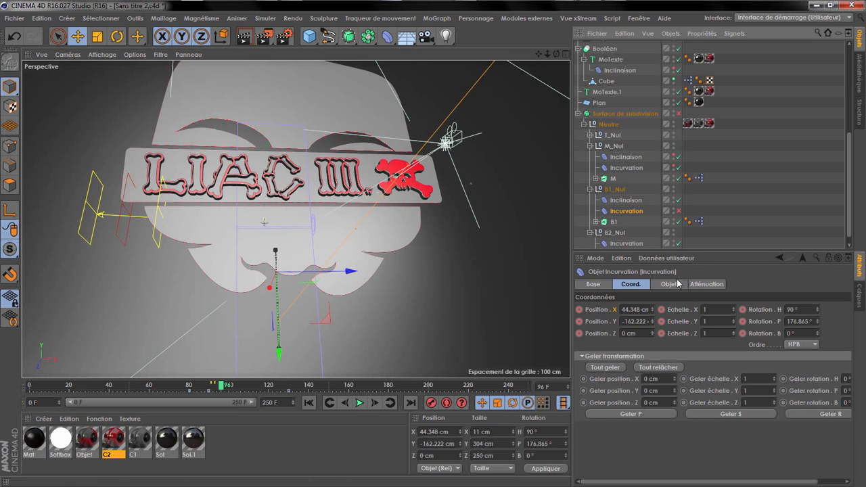
pyautogui.click(669, 283)
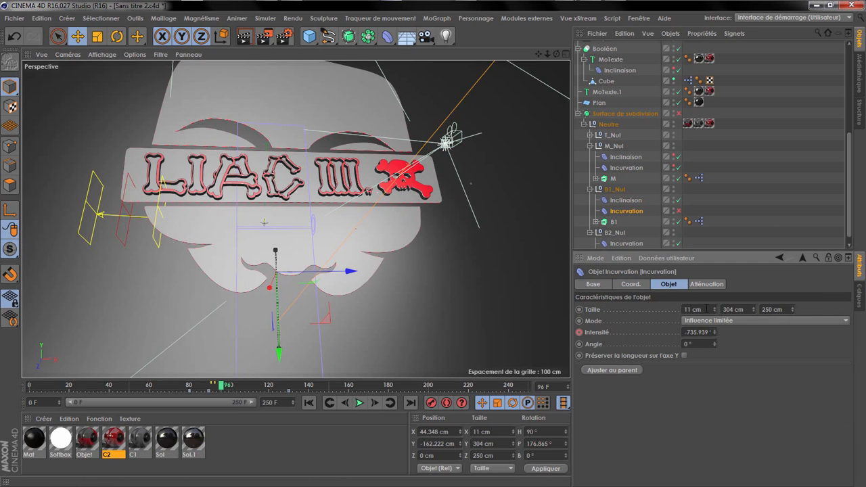
# Step: Set the Y size of B1_Nul's Inclinaison to 304 cm and raise the deformer to about Y -70.4 cm
pyautogui.click(626, 200)
pyautogui.click(675, 309)
pyautogui.write('304')
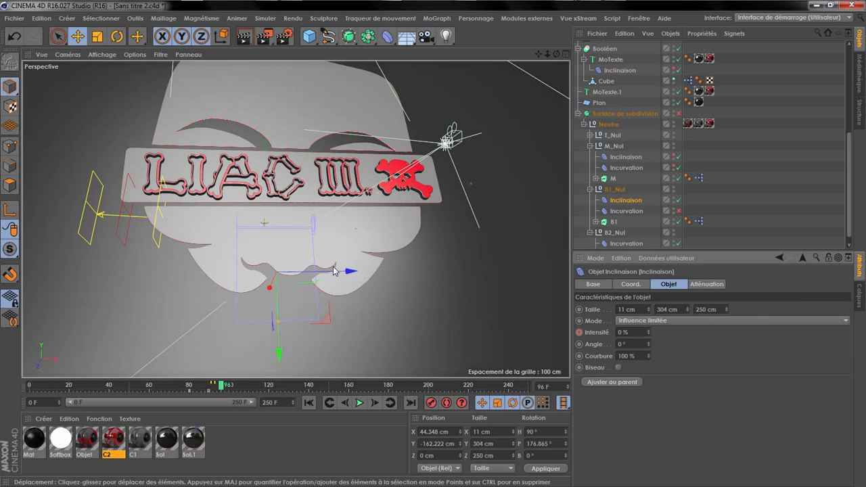
pyautogui.moveTo(280, 352); pyautogui.dragTo(280, 322)
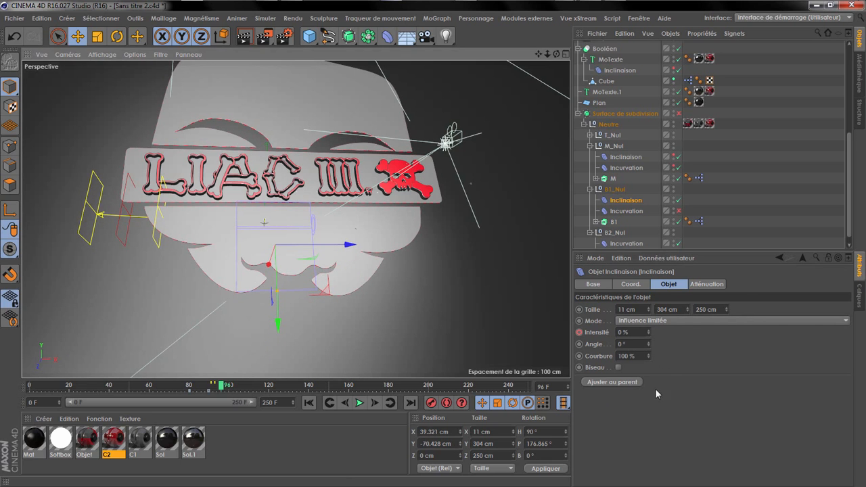
# Step: Delete the animation track on the Inclinaison's intensity and set the intensity to about -163 %
pyautogui.rightClick(611, 345)
pyautogui.moveTo(626, 305)
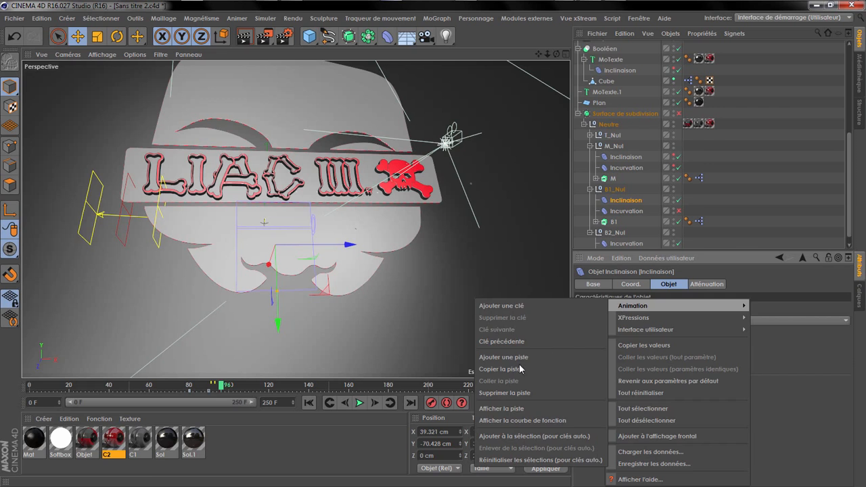
pyautogui.click(497, 393)
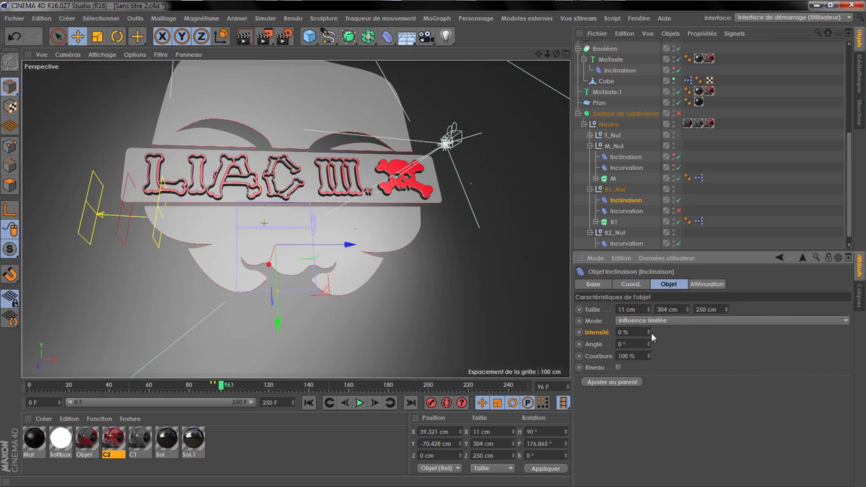
pyautogui.moveTo(647, 332); pyautogui.dragTo(648, 379)
# Step: Re-enable B1_Nul's Incurvation and compare the curled strip at frame 90 with and without the Inclinaison
pyautogui.click(679, 210)
pyautogui.moveTo(220, 386)
pyautogui.mouseDown()
pyautogui.moveTo(195, 387)
pyautogui.moveTo(210, 389)
pyautogui.mouseUp()
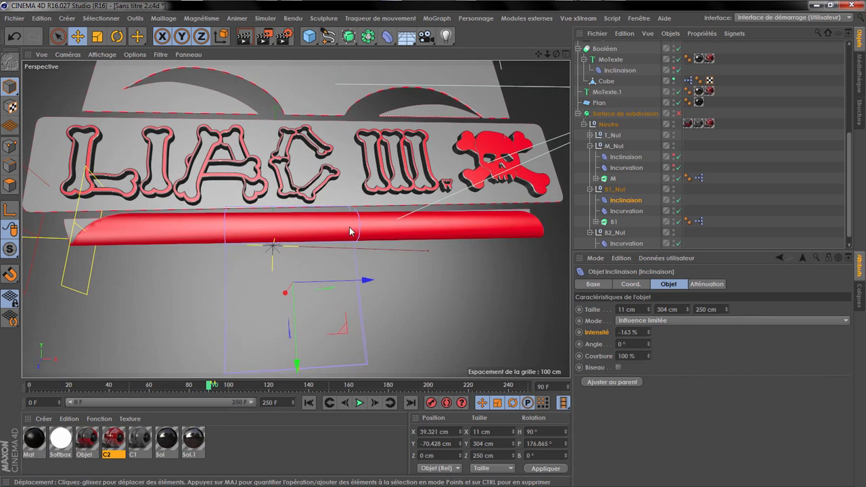
pyautogui.click(678, 200)
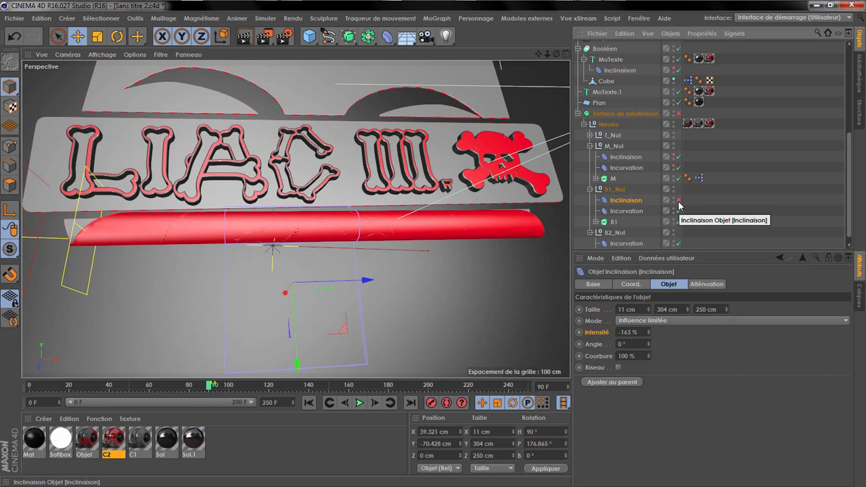
pyautogui.click(678, 200)
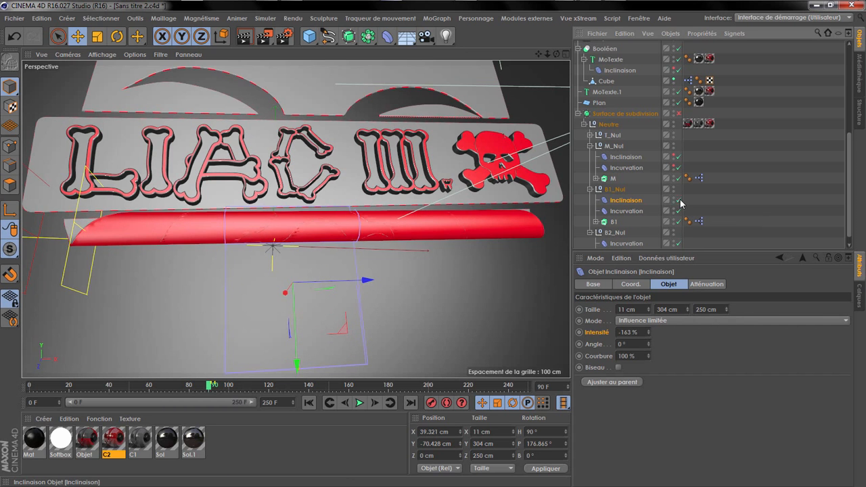
# Step: Record a -163 % intensity keyframe for B1_Nul's Inclinaison at frame 111 and go to frame 122
pyautogui.moveTo(216, 389); pyautogui.dragTo(268, 386)
pyautogui.click(579, 332)
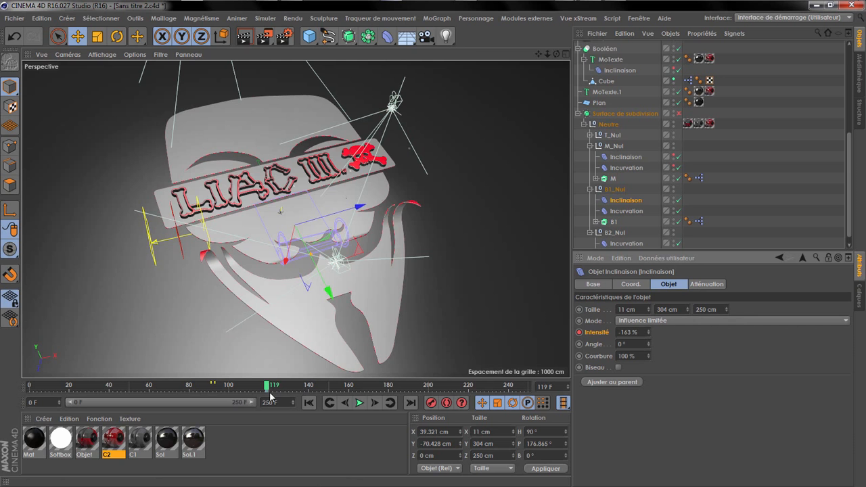
pyautogui.moveTo(269, 391)
pyautogui.mouseDown()
pyautogui.moveTo(251, 390)
pyautogui.moveTo(272, 390)
pyautogui.mouseUp()
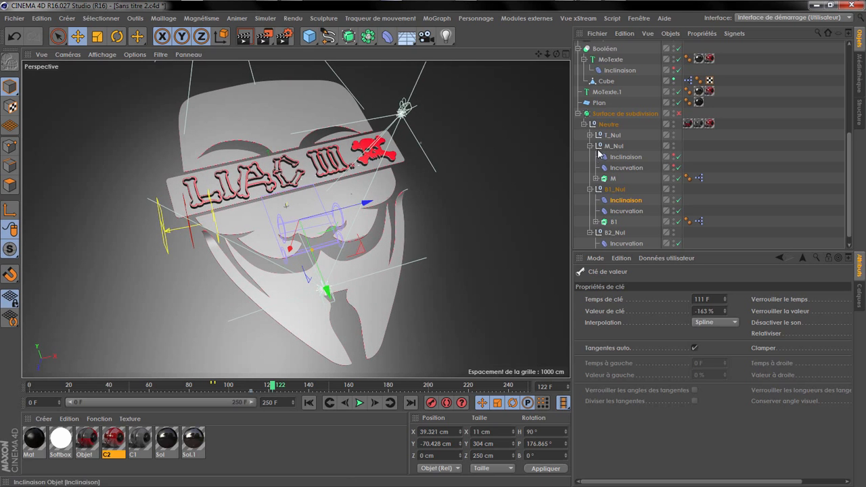
# Step: Record a 0 % intensity keyframe for B1_Nul's Inclinaison at frame 122 and scrub the animation to frame 190
pyautogui.click(626, 200)
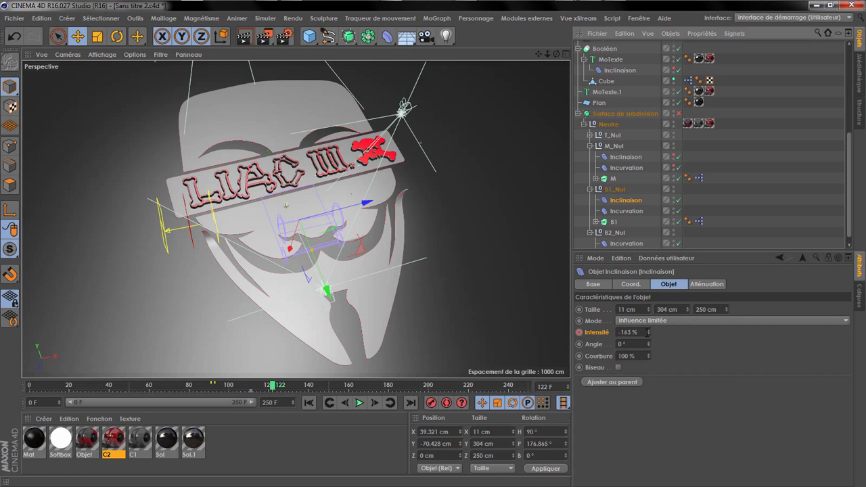
pyautogui.click(579, 332)
pyautogui.click(579, 332)
pyautogui.moveTo(267, 391); pyautogui.dragTo(409, 392)
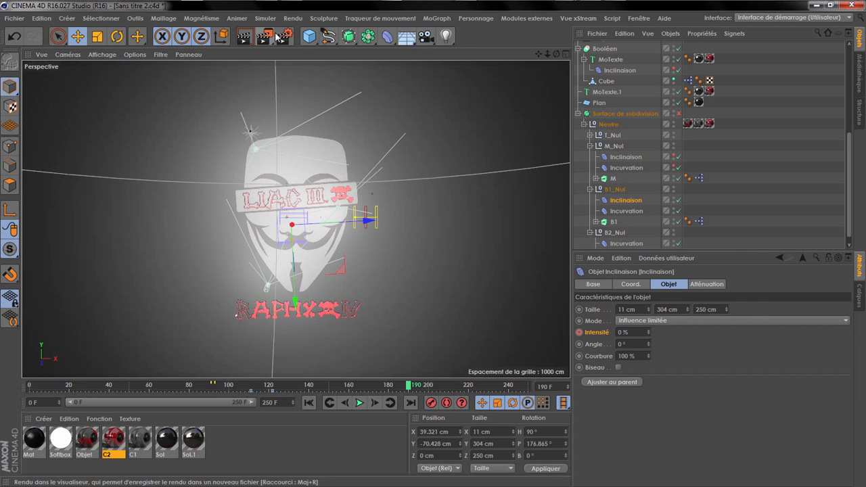
# Step: Set the render output height to 360 pixels with the aspect ratio locked, for a 640 x 360 image
pyautogui.click(284, 36)
pyautogui.click(330, 135)
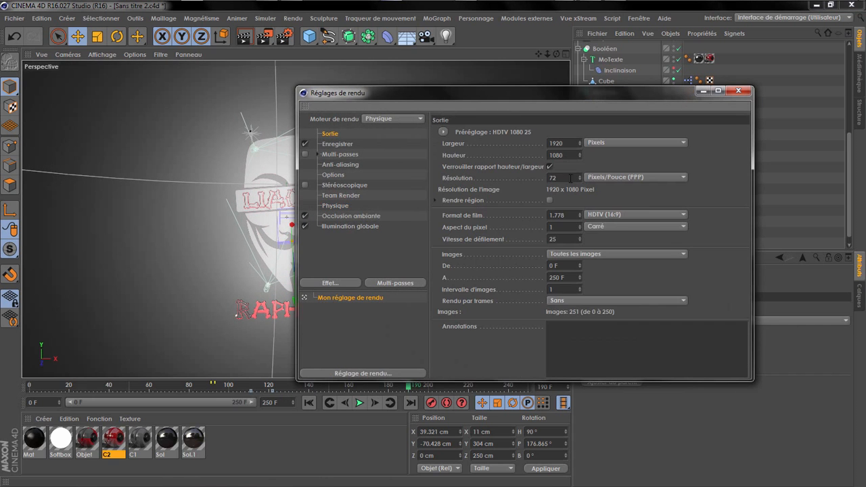
pyautogui.click(565, 155)
pyautogui.press('Return')
pyautogui.moveTo(602, 98); pyautogui.dragTo(482, 155)
pyautogui.moveTo(428, 213); pyautogui.dragTo(496, 231)
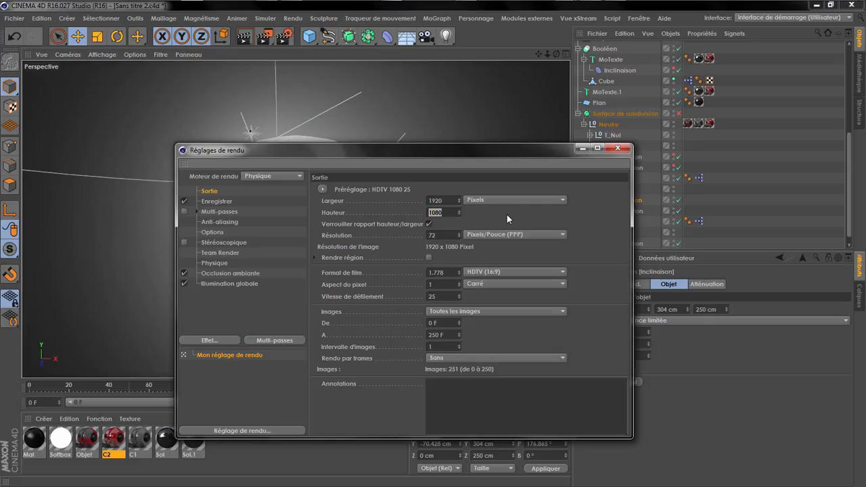
pyautogui.write('360')
pyautogui.press('Return')
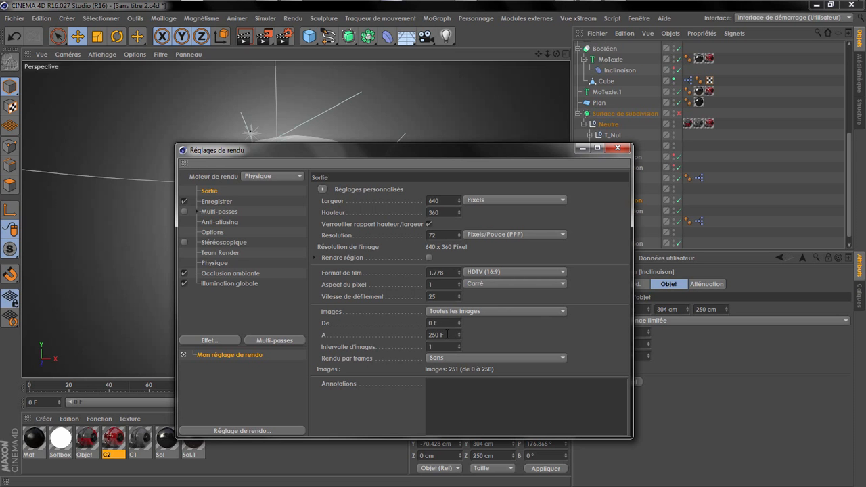
# Step: Play the animation through its end to review the timing, stop playback, and select Cam_04
pyautogui.moveTo(445, 158); pyautogui.dragTo(427, 463)
pyautogui.click(360, 403)
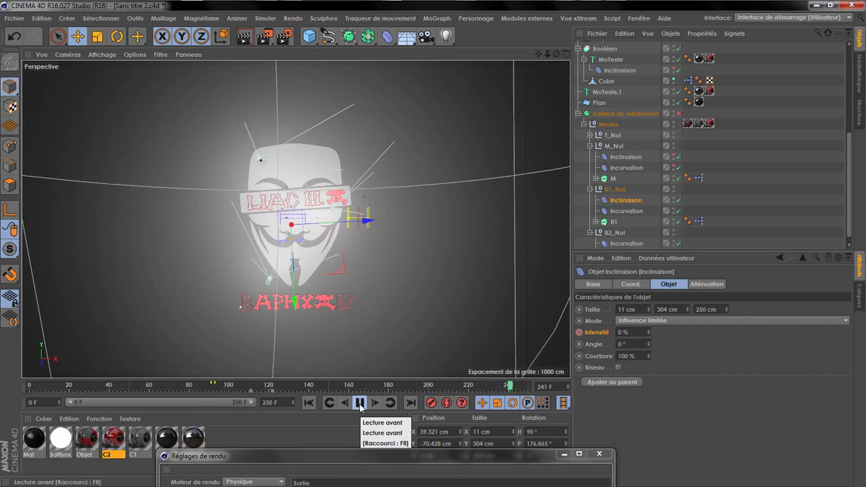
pyautogui.click(360, 404)
pyautogui.scroll(5, 616, 88)
pyautogui.click(605, 137)
# Step: Shorten the project timeline to end at frame 240 and scrub to frame 236
pyautogui.moveTo(446, 454); pyautogui.dragTo(473, 132)
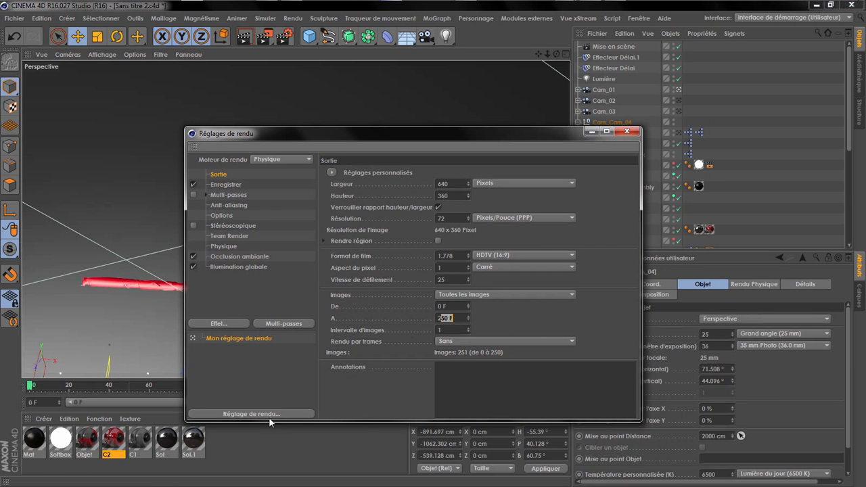
pyautogui.click(276, 438)
pyautogui.click(591, 132)
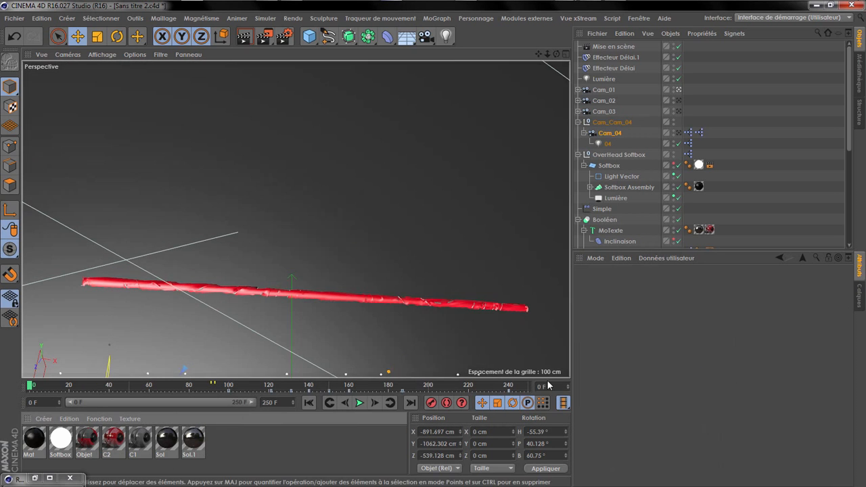
pyautogui.write('240')
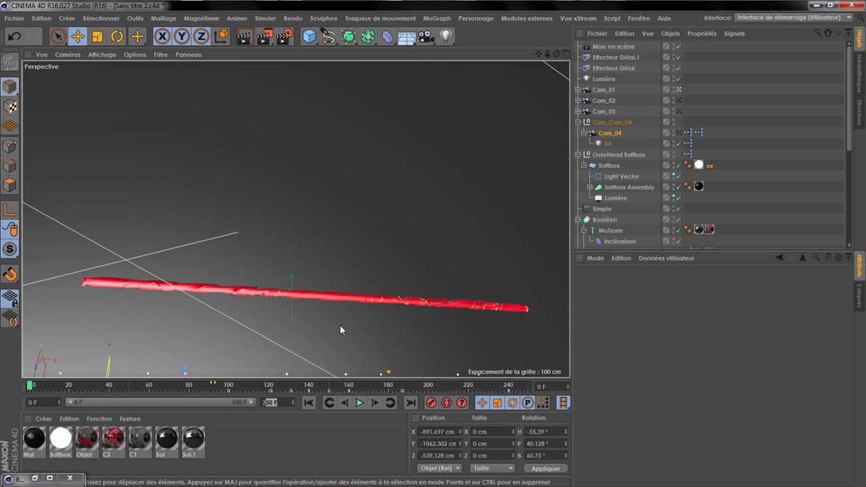
pyautogui.press('Return')
pyautogui.moveTo(434, 386); pyautogui.dragTo(520, 385)
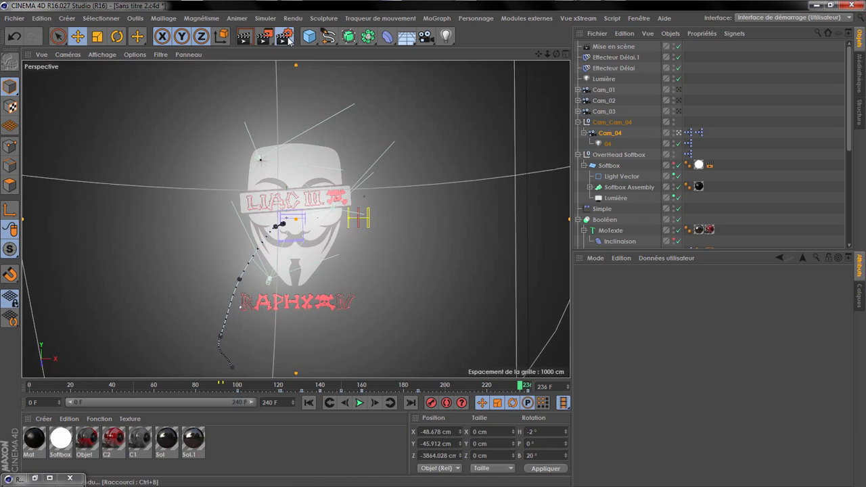
# Step: Check the frame rate in the render and project settings, and set the render's save file to Intro Liac 3.0 in the Rendu folder
pyautogui.click(284, 37)
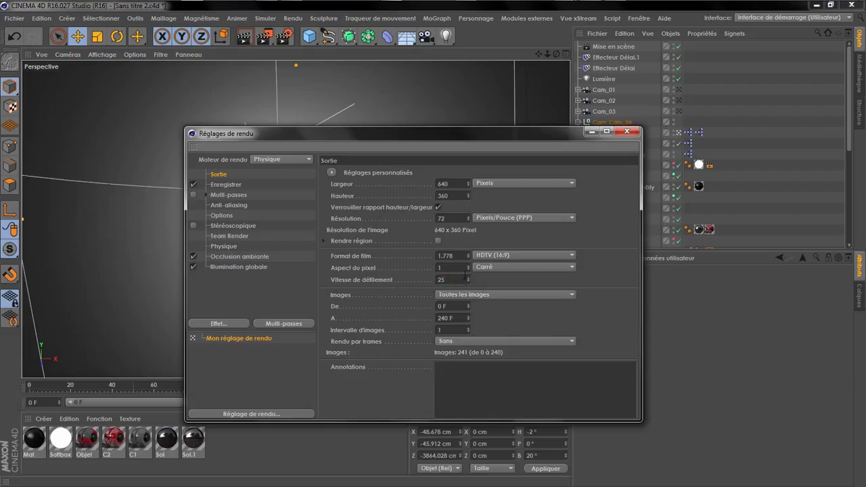
pyautogui.hotkey('ctrl', 'd')
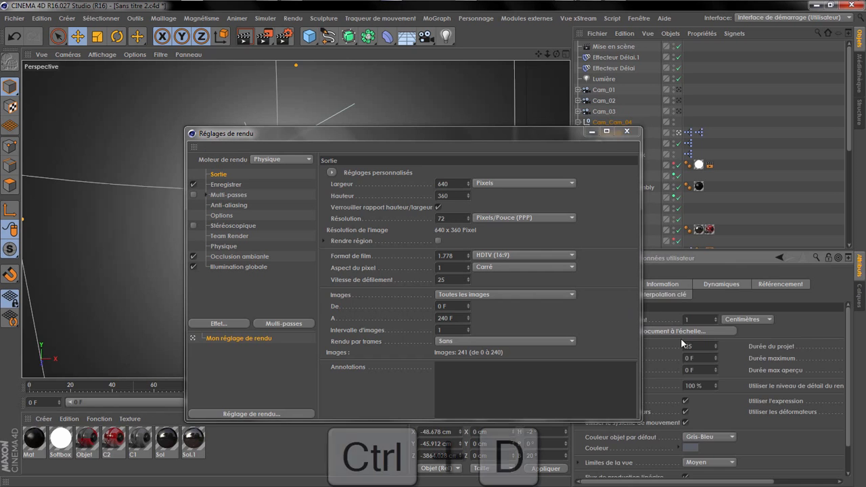
pyautogui.click(227, 186)
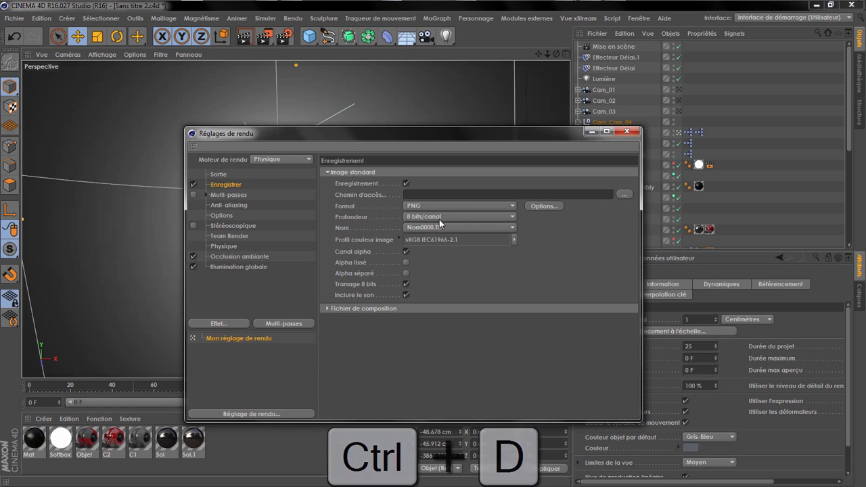
pyautogui.click(623, 195)
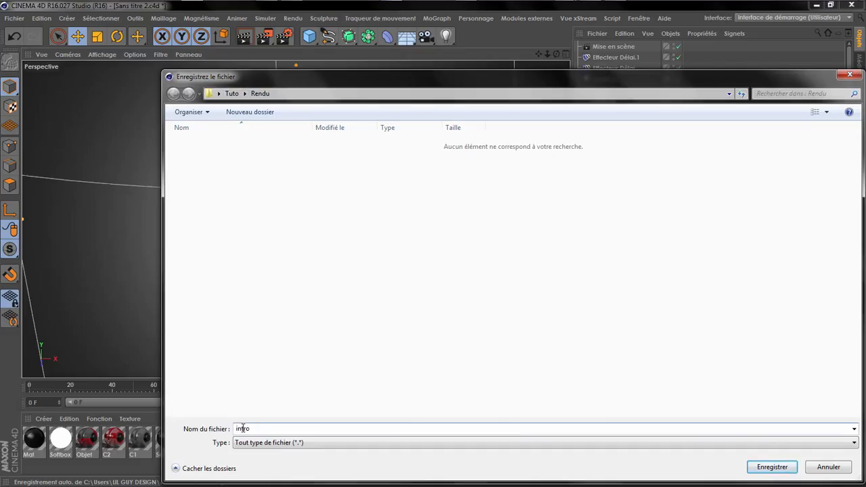
pyautogui.moveTo(239, 428); pyautogui.dragTo(229, 428)
pyautogui.write('3.0')
pyautogui.press('Return')
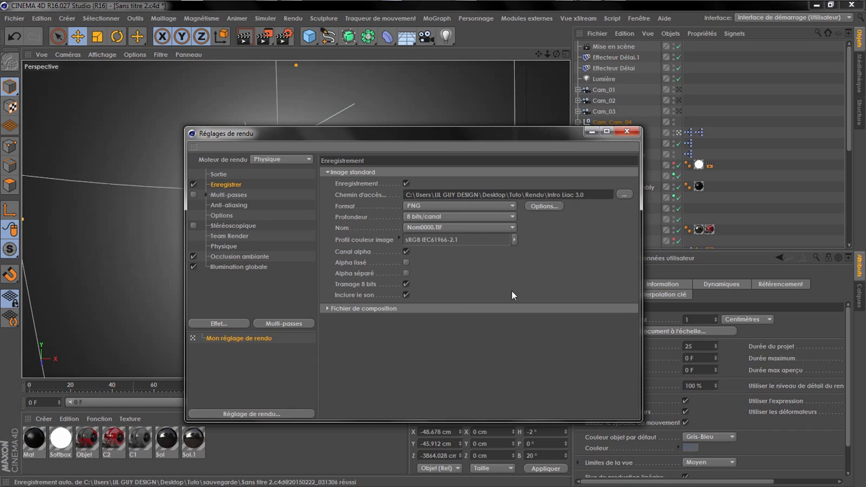
# Step: Turn off the alpha channel for the saved PNG images and review the compositing file and output settings
pyautogui.click(406, 251)
pyautogui.click(325, 308)
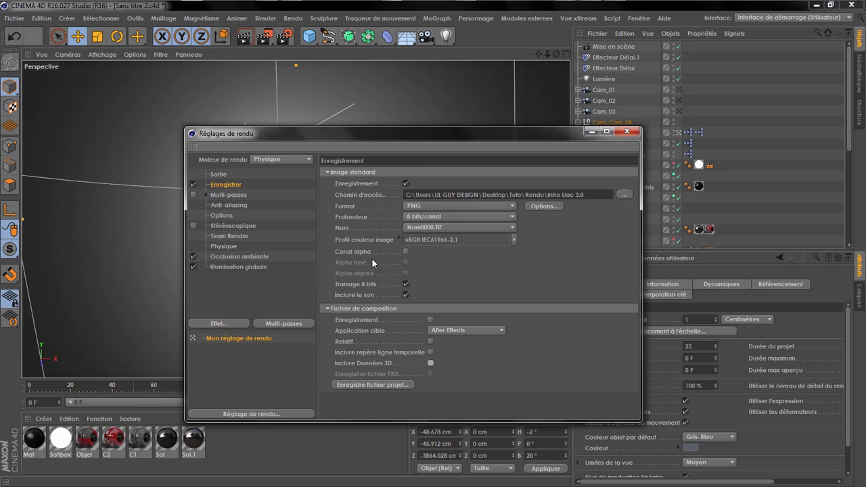
pyautogui.click(223, 174)
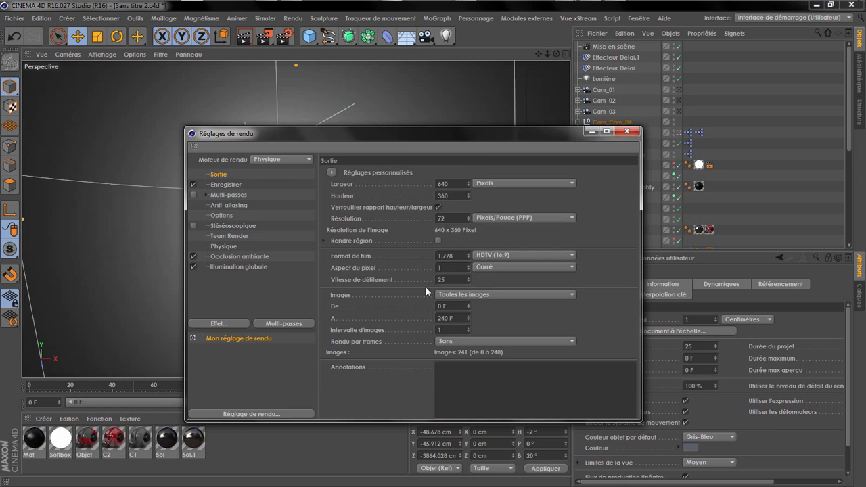
pyautogui.click(226, 183)
# Step: Enable multi-pass rendering, expand its passes, and review the available pass types and the Occlusion ambiante pass
pyautogui.click(194, 194)
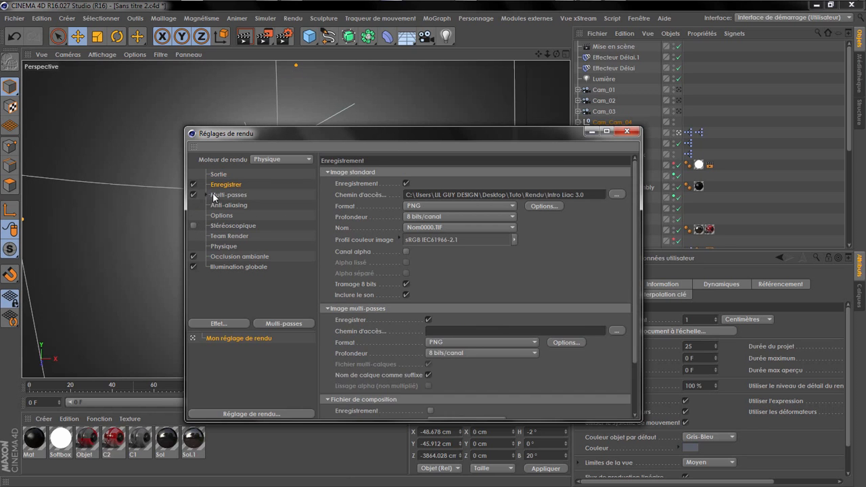
pyautogui.click(215, 194)
pyautogui.click(206, 194)
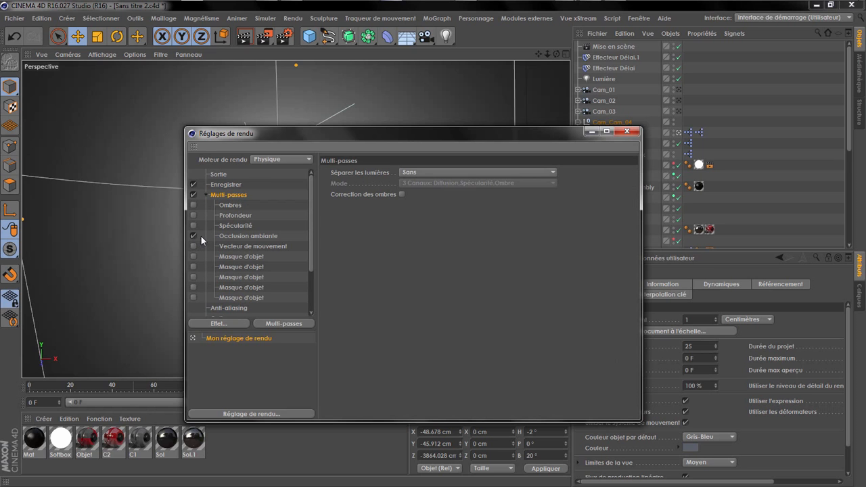
pyautogui.click(278, 322)
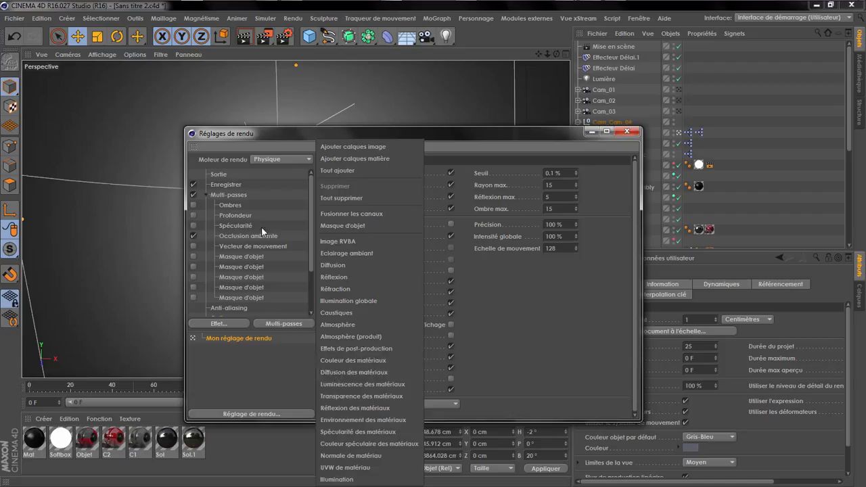
pyautogui.click(241, 233)
pyautogui.click(241, 235)
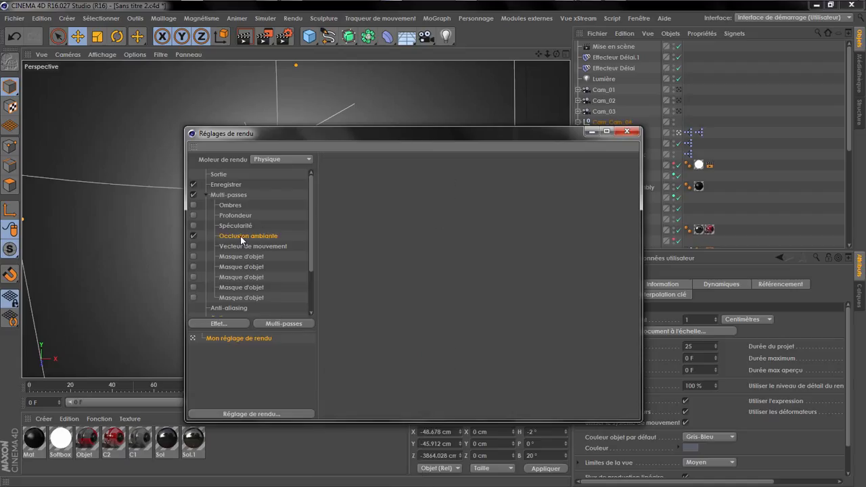
# Step: Enable the Profondeur pass, switch to VLC to study the blur in 01-Liac 3.0.mp4, then disable the pass and close the render settings
pyautogui.click(193, 216)
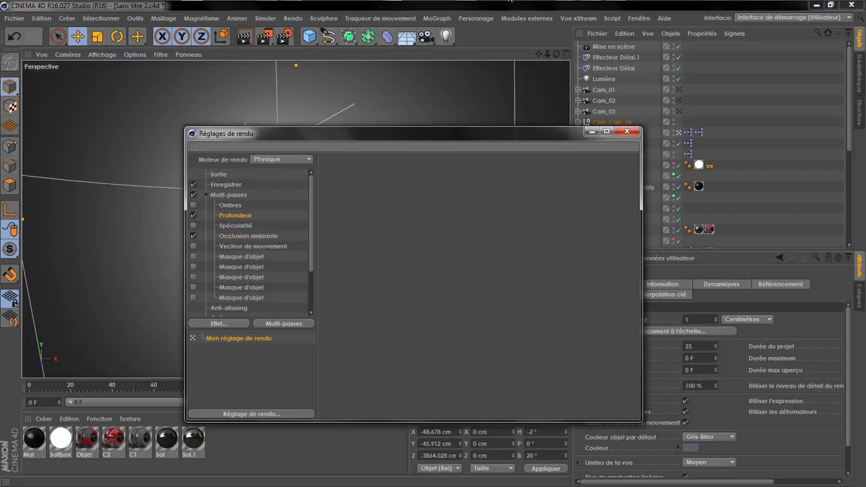
pyautogui.click(391, 7)
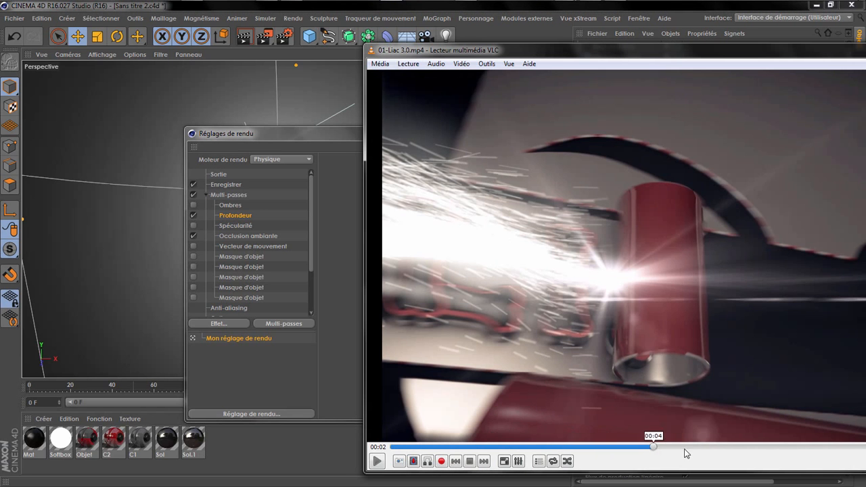
pyautogui.click(689, 447)
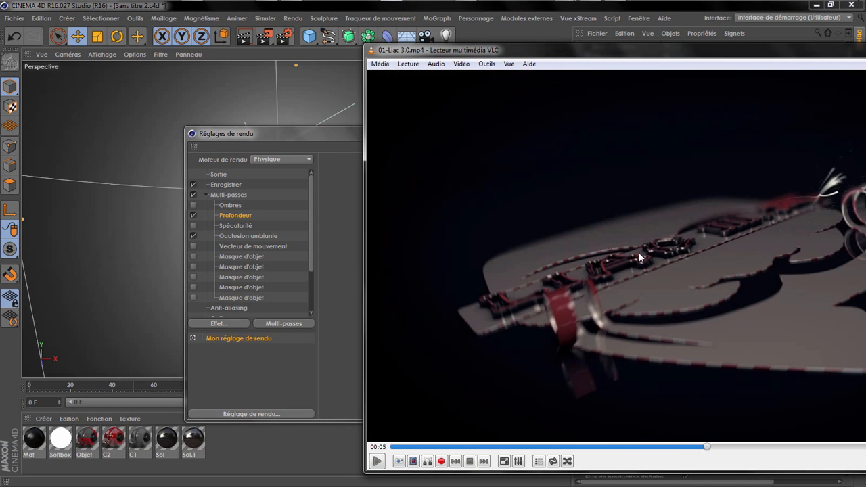
pyautogui.moveTo(749, 48); pyautogui.dragTo(300, 91)
pyautogui.click(562, 91)
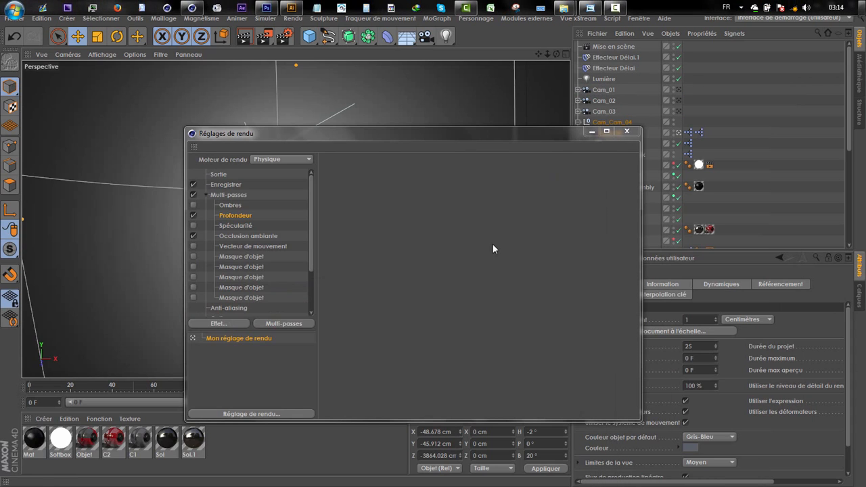
pyautogui.click(193, 216)
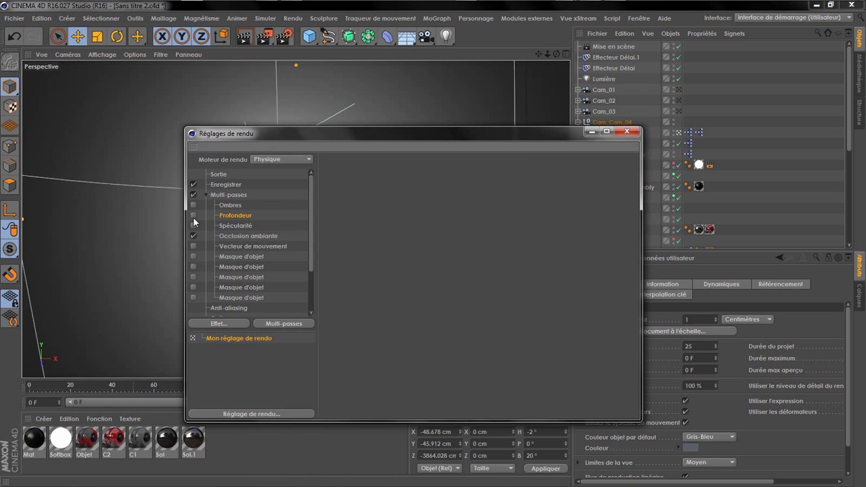
pyautogui.click(627, 132)
# Step: Go to frame 103, select Cam_01 to examine its camera settings, and advance the animation to frame 108
pyautogui.moveTo(313, 386); pyautogui.dragTo(242, 395)
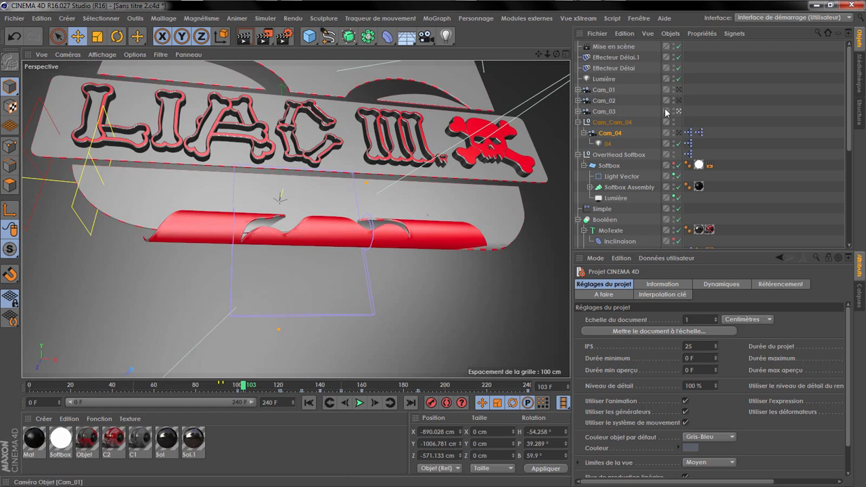
pyautogui.click(678, 90)
pyautogui.click(604, 90)
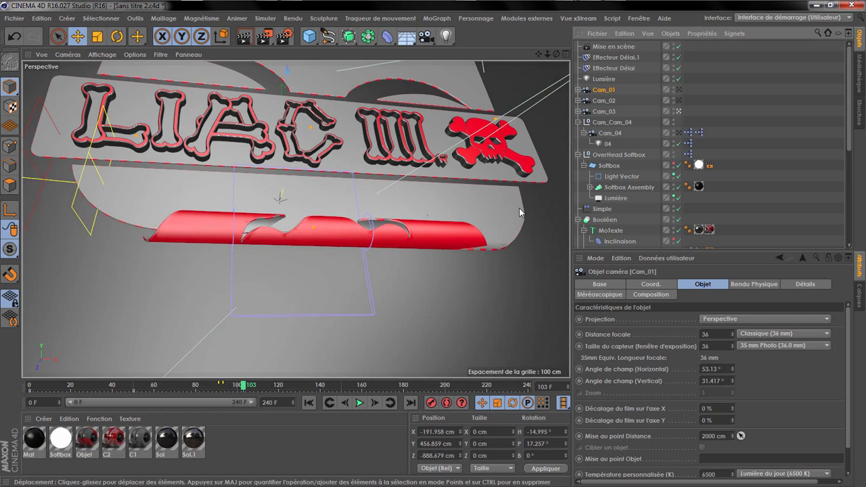
pyautogui.moveTo(238, 386)
pyautogui.mouseDown()
pyautogui.moveTo(29, 386)
pyautogui.moveTo(254, 393)
pyautogui.mouseUp()
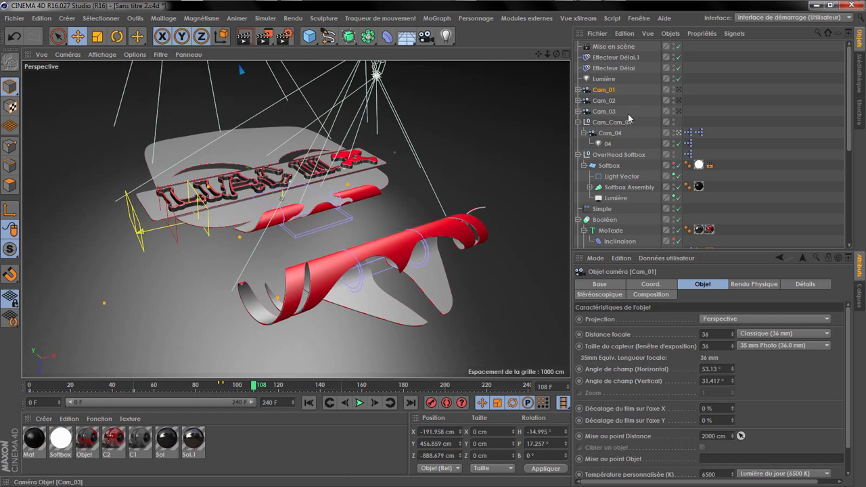
# Step: Set Cam_04's focus distance to about 1362 cm by picking a point on the mask's curling red strip
pyautogui.click(609, 133)
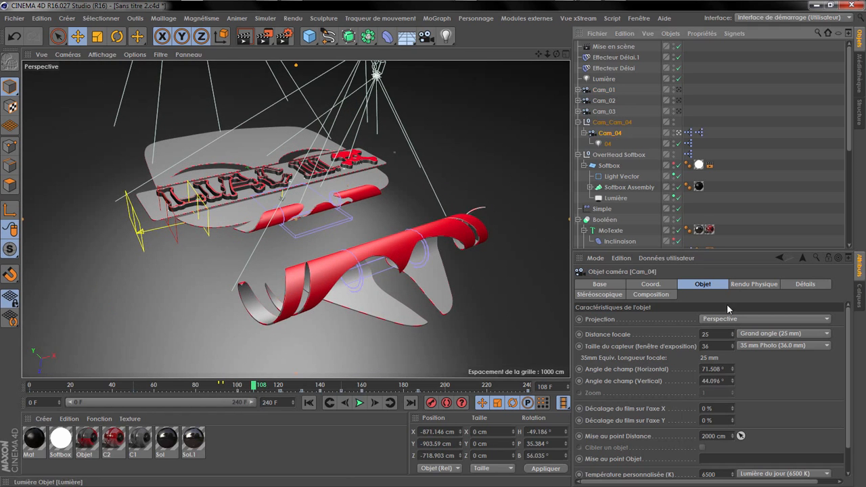
pyautogui.click(741, 437)
pyautogui.click(316, 211)
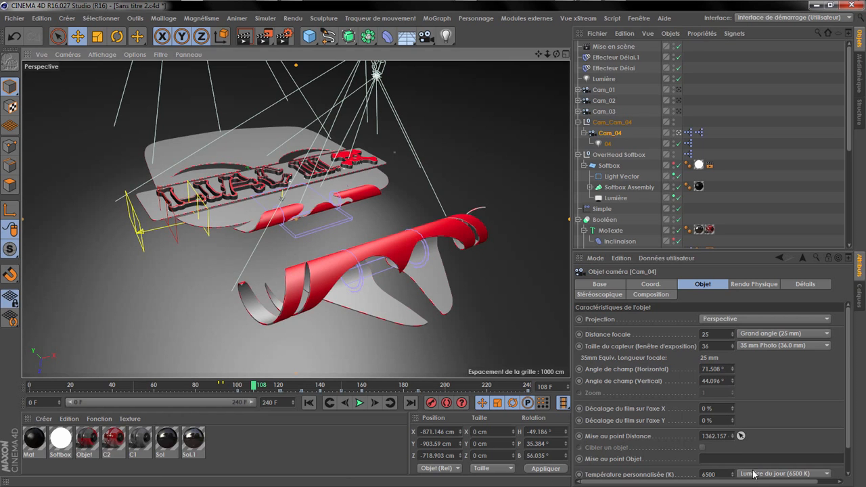
# Step: At frame 100, disable Mise en scène, view the scene through Cam_04, and scrub back to frame 45
pyautogui.click(329, 403)
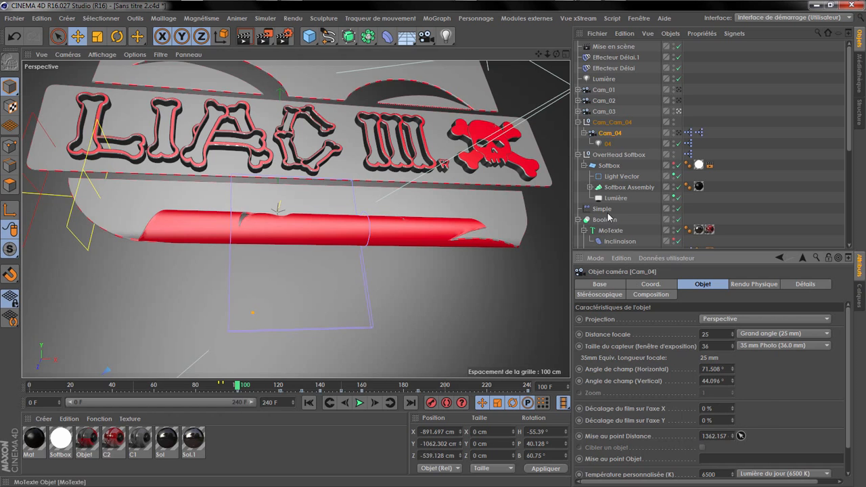
pyautogui.click(679, 46)
pyautogui.click(678, 131)
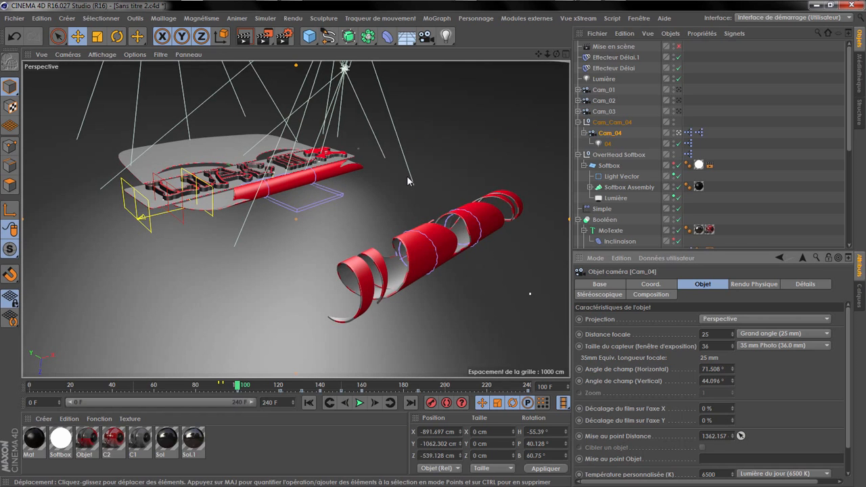
pyautogui.moveTo(238, 385); pyautogui.dragTo(120, 370)
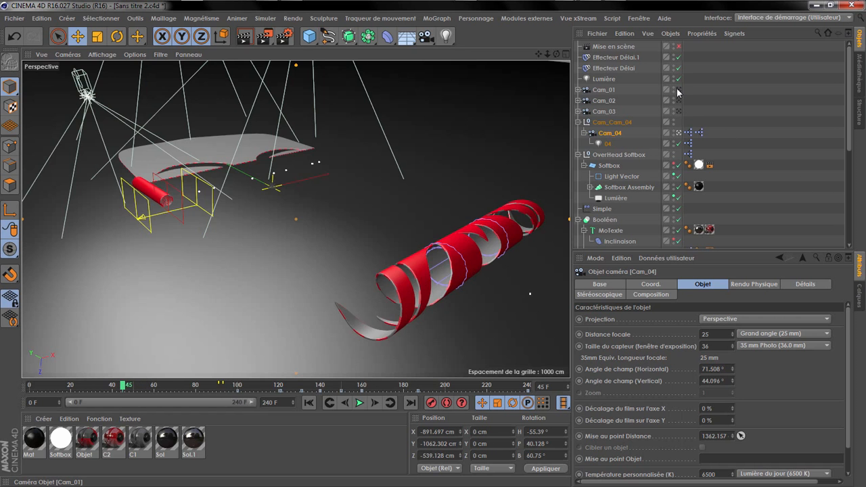
# Step: Return to the staged camera view by re-enabling Mise en scène, and scrub the animation to frame 88
pyautogui.click(679, 89)
pyautogui.click(678, 47)
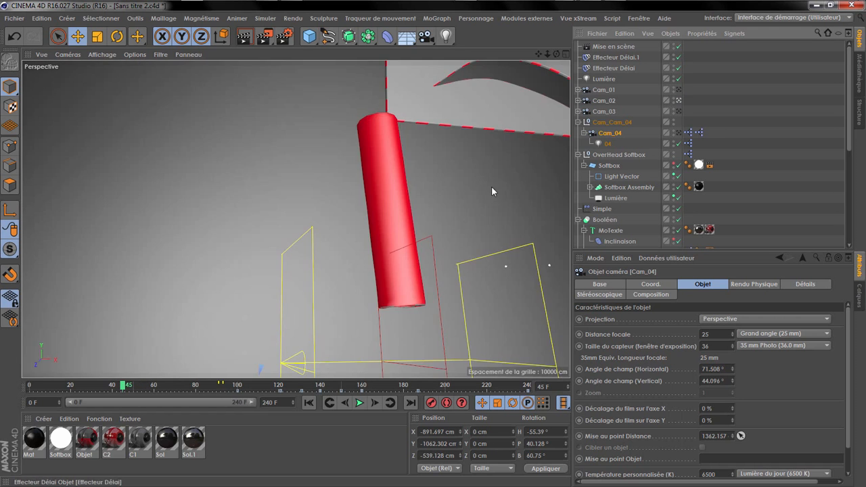
pyautogui.moveTo(110, 385)
pyautogui.mouseDown()
pyautogui.moveTo(37, 394)
pyautogui.moveTo(255, 369)
pyautogui.moveTo(243, 372)
pyautogui.moveTo(241, 390)
pyautogui.moveTo(191, 386)
pyautogui.moveTo(213, 386)
pyautogui.mouseUp()
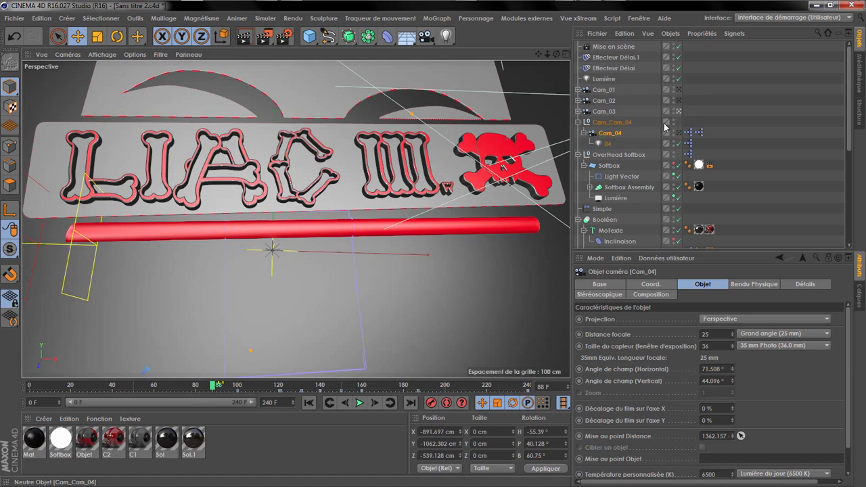
# Step: Disable Mise en scène, view the scene through Cam_03, and go back to its keyframe at frame 81
pyautogui.click(678, 46)
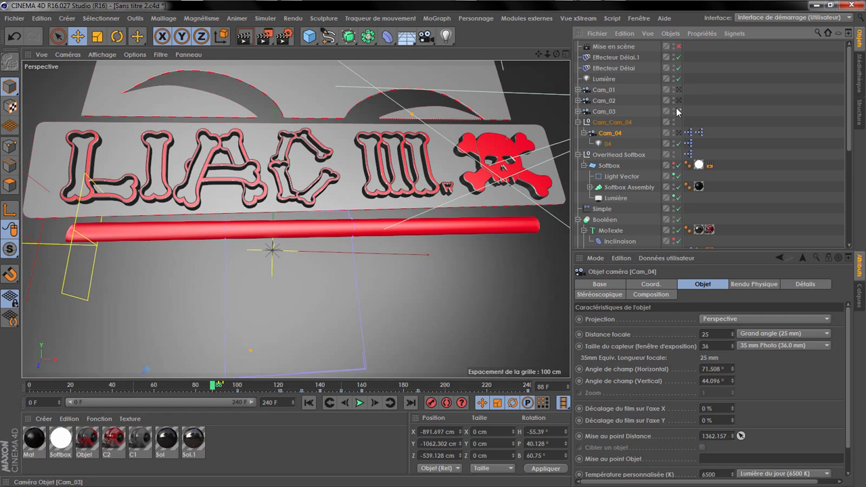
pyautogui.click(678, 111)
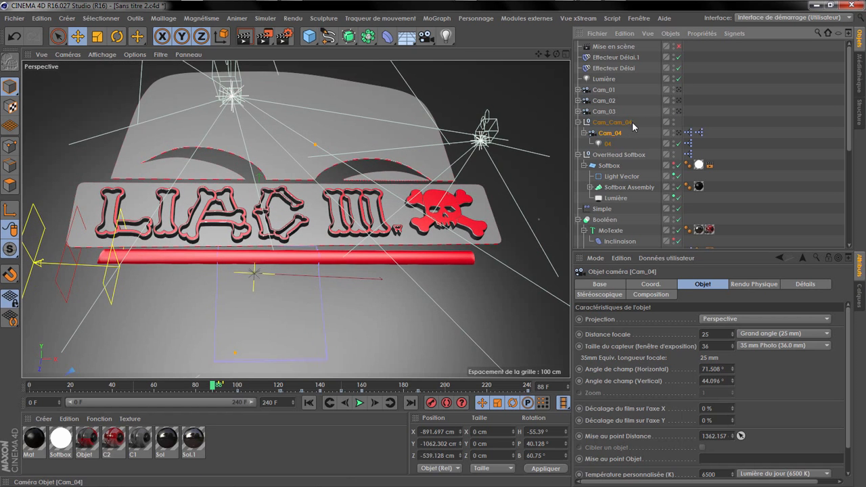
pyautogui.click(677, 111)
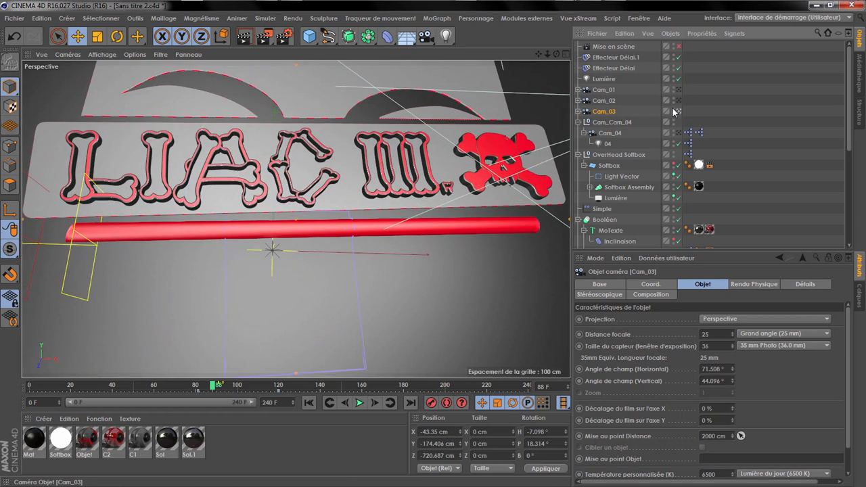
pyautogui.click(329, 404)
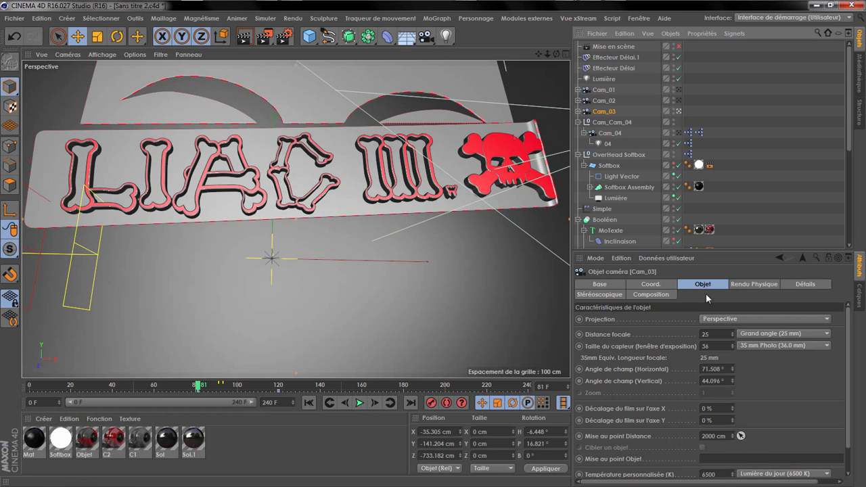
# Step: Set Cam_03's focus distance to about 754 cm by picking a point on the text banner, and keyframe it at frame 81
pyautogui.click(741, 436)
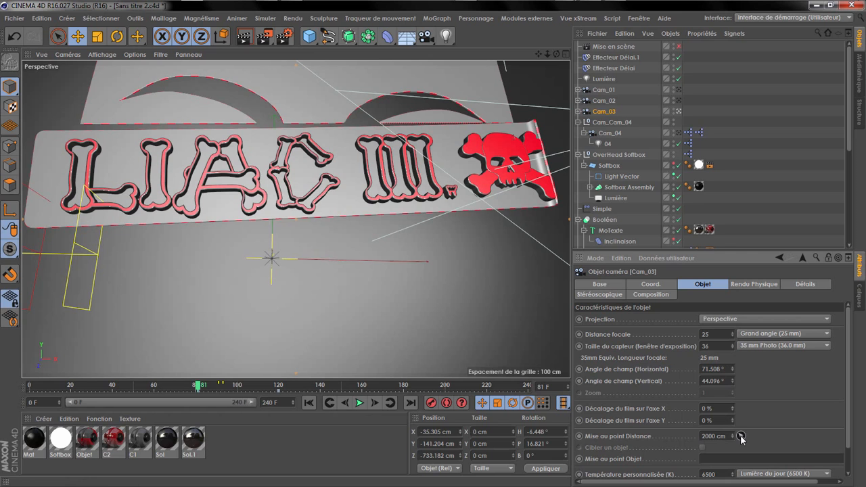
pyautogui.click(298, 206)
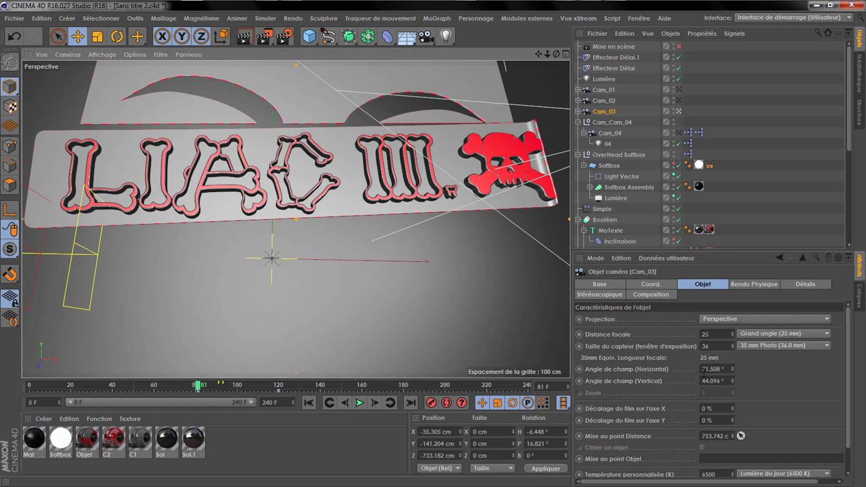
pyautogui.keyDown('ctrl'); pyautogui.click(580, 436); pyautogui.keyUp('ctrl')
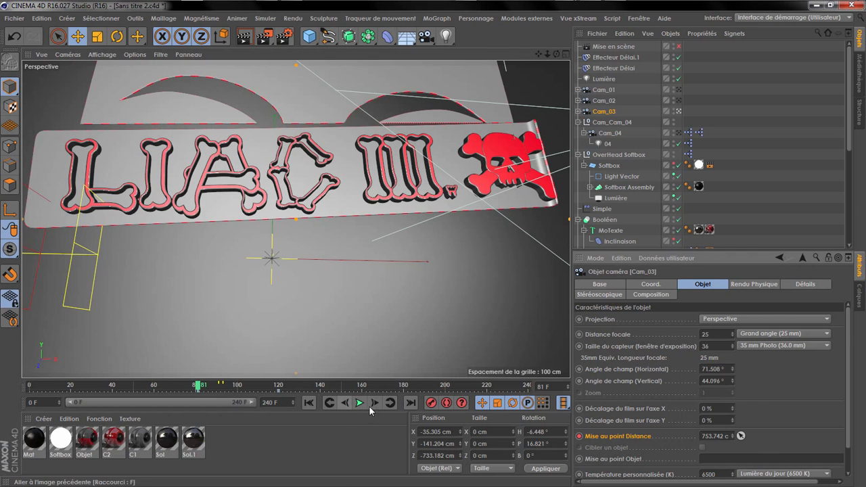
# Step: At frame 120, pick a point near the end of the mask's moustache as Cam_03's focus distance, about 701 cm, and keyframe it
pyautogui.click(390, 402)
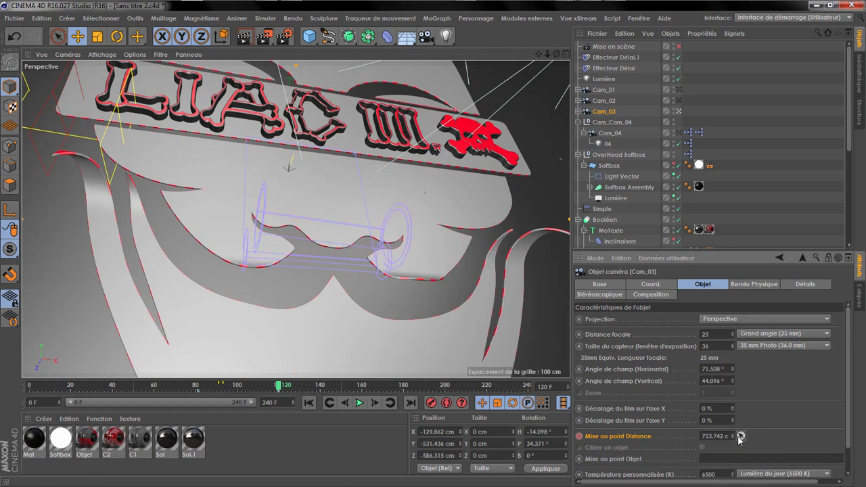
pyautogui.click(391, 276)
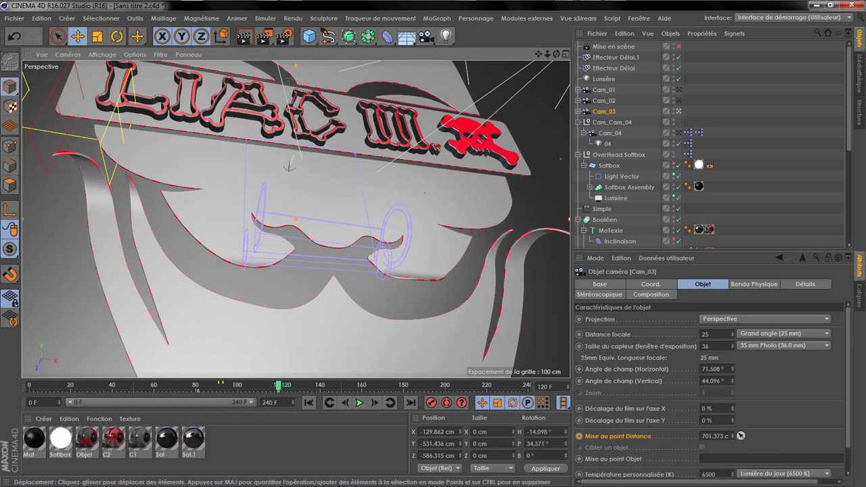
pyautogui.click(580, 437)
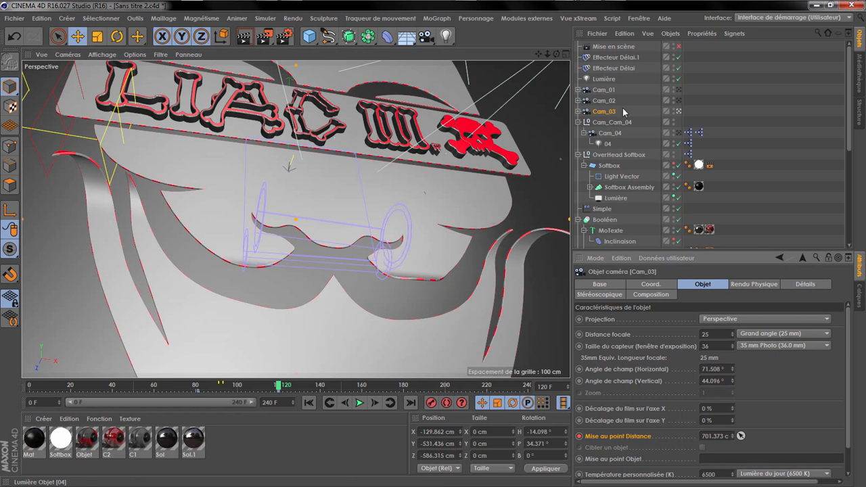
# Step: Leave the Cam_03 view, hide Cam_01, Cam_02 and Cam_04 in the viewport, and view the mask from the side
pyautogui.click(679, 112)
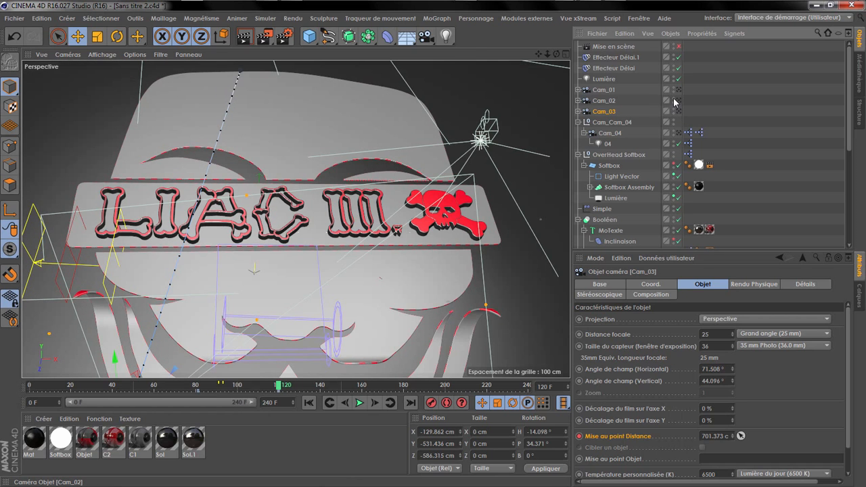
pyautogui.click(675, 132)
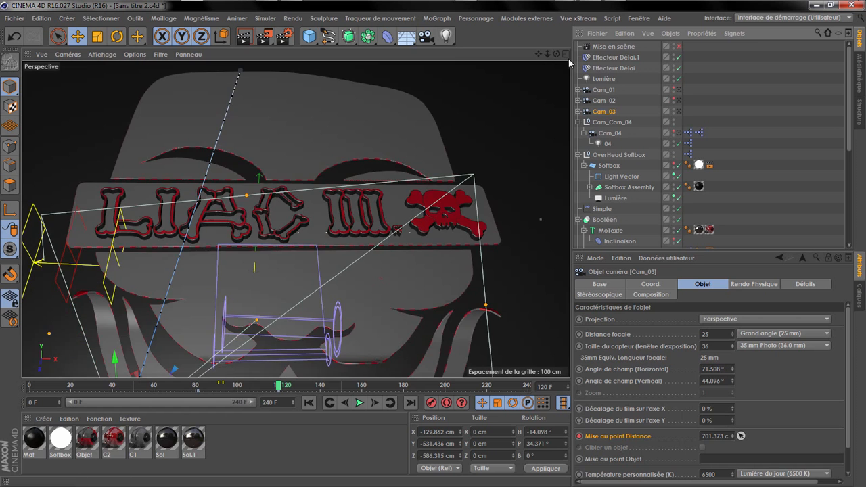
pyautogui.moveTo(556, 54); pyautogui.dragTo(453, 27)
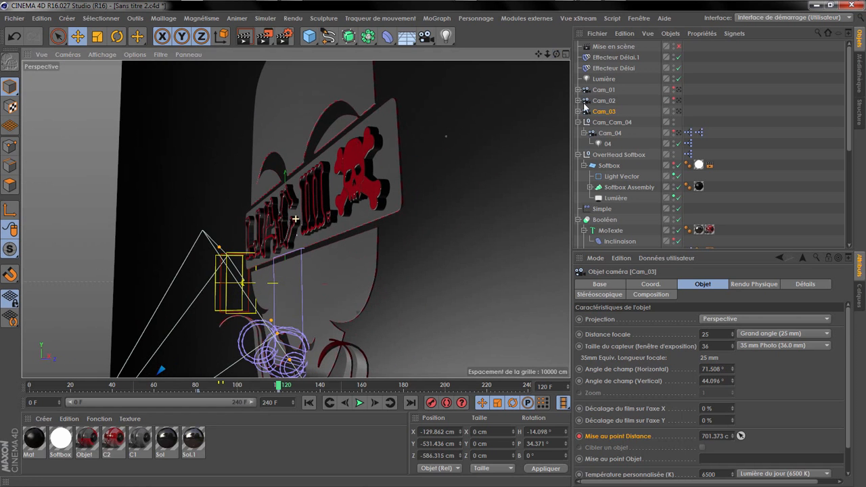
# Step: Enable Cam_03's rear focus blur, adjust its end distance to about 155 cm in the viewport, and look through Cam_03 again
pyautogui.click(814, 284)
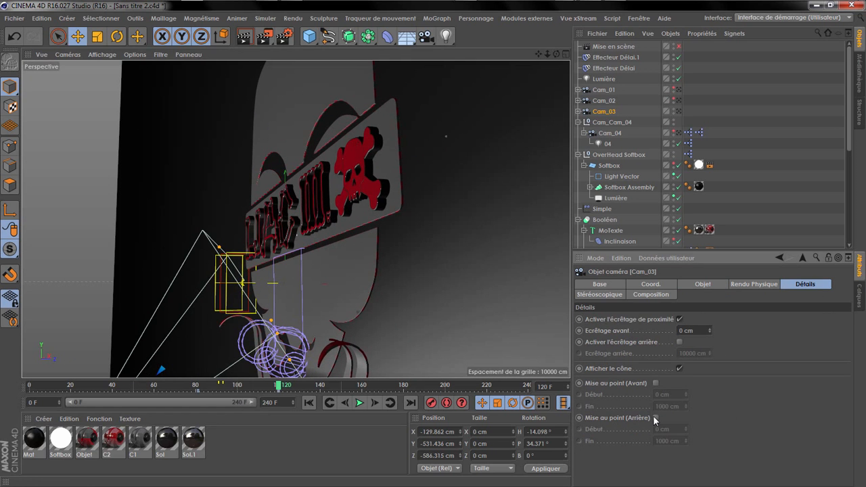
pyautogui.click(655, 417)
pyautogui.keyDown('alt'); pyautogui.moveTo(397, 323); pyautogui.dragTo(311, 280); pyautogui.keyUp('alt')
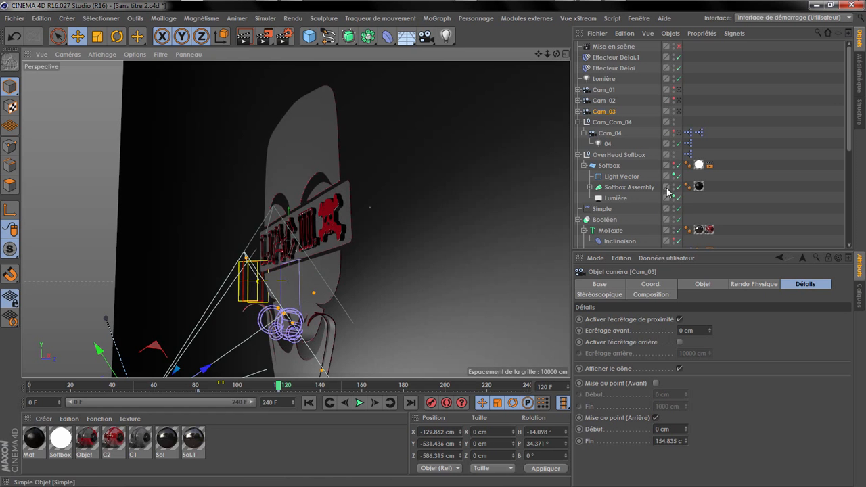
pyautogui.click(679, 112)
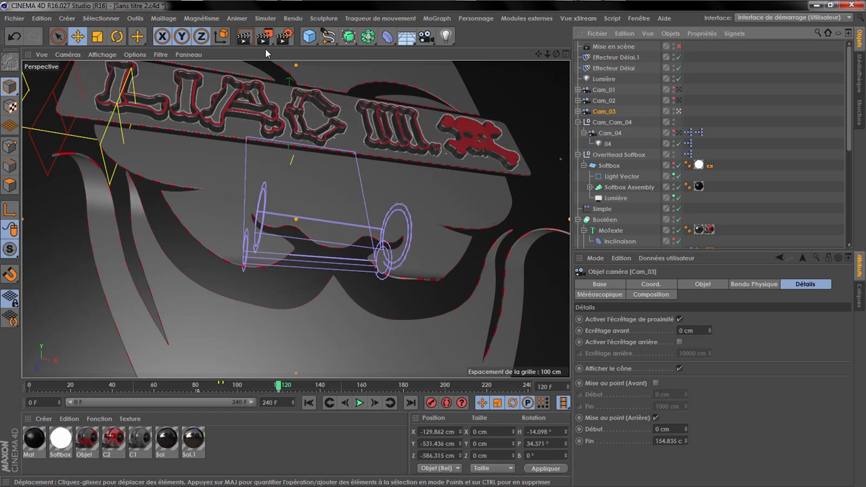
# Step: Configure a test render with the Rendu complet engine and current frame only, disabling saving and the ambient occlusion and global illumination effects
pyautogui.click(284, 39)
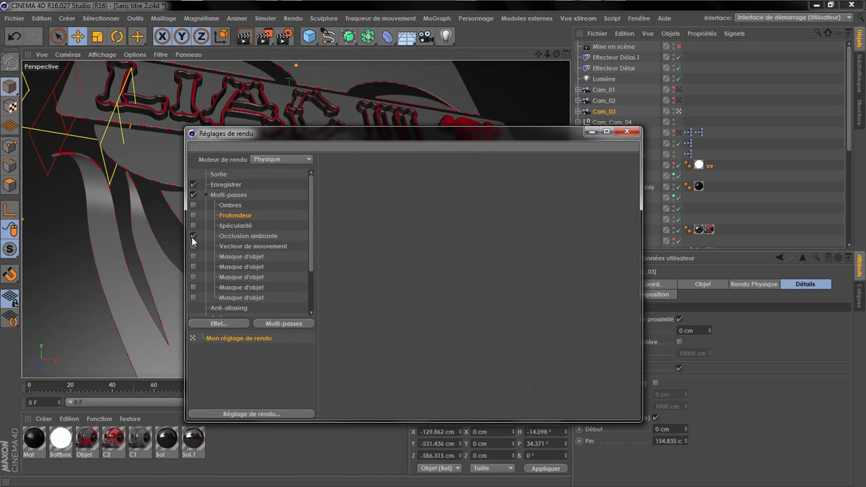
pyautogui.click(205, 195)
pyautogui.click(278, 160)
pyautogui.click(292, 170)
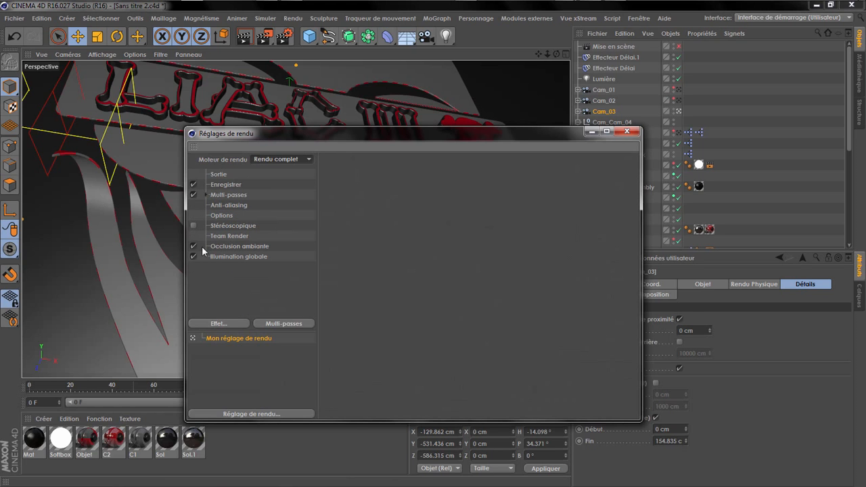
pyautogui.click(248, 177)
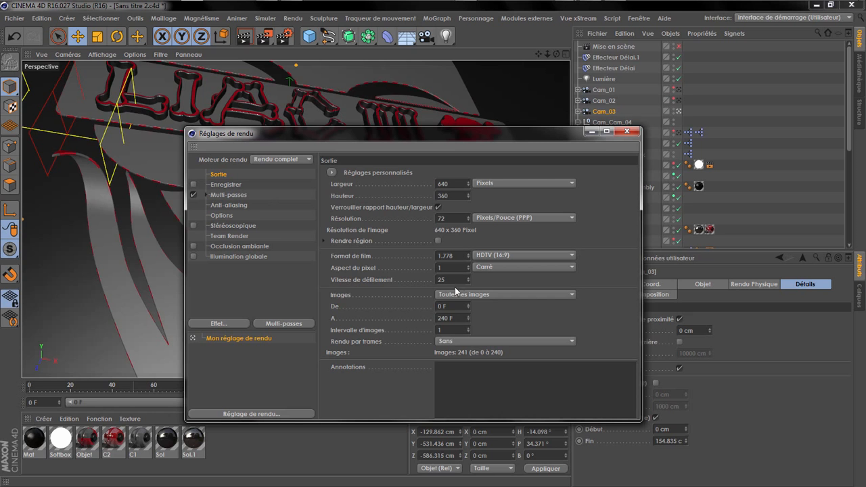
pyautogui.click(454, 294)
pyautogui.click(494, 317)
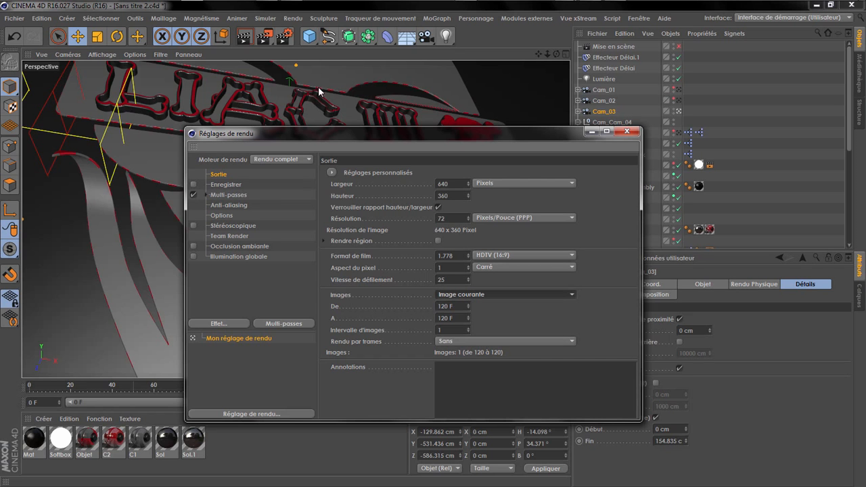
# Step: Enable the Profondeur multi-pass and restart the test render of frame 120
pyautogui.click(264, 39)
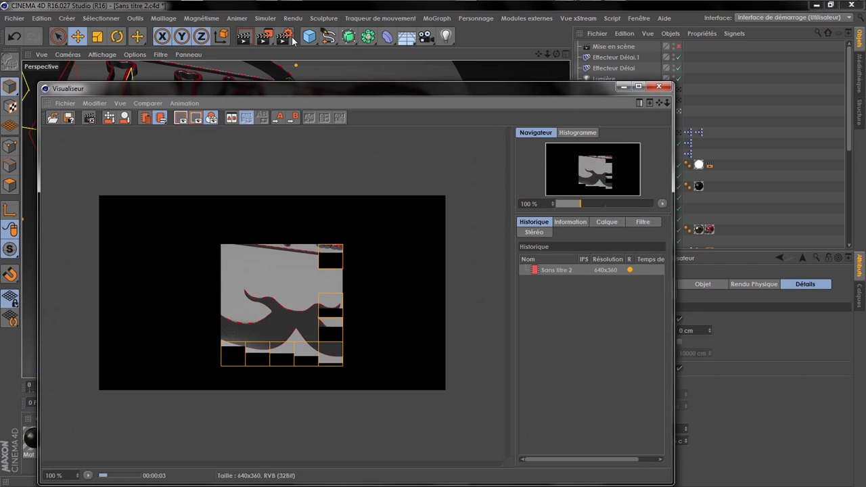
pyautogui.click(284, 37)
pyautogui.click(206, 195)
pyautogui.click(193, 215)
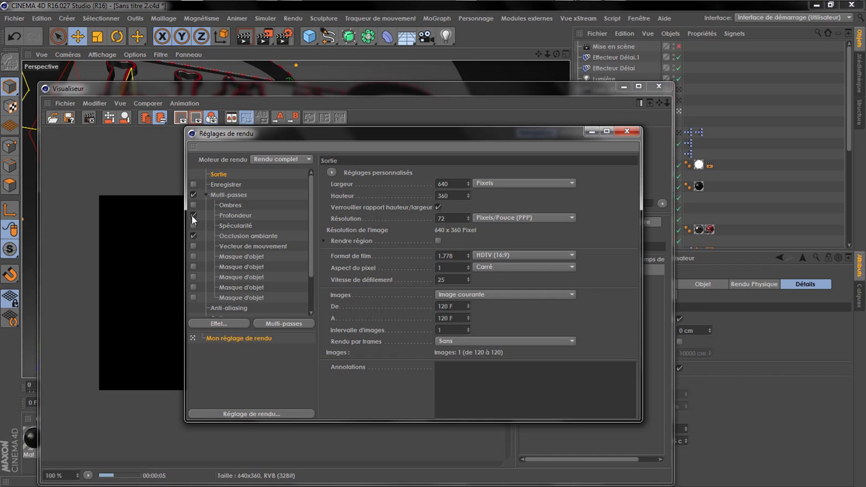
pyautogui.click(269, 35)
pyautogui.click(475, 289)
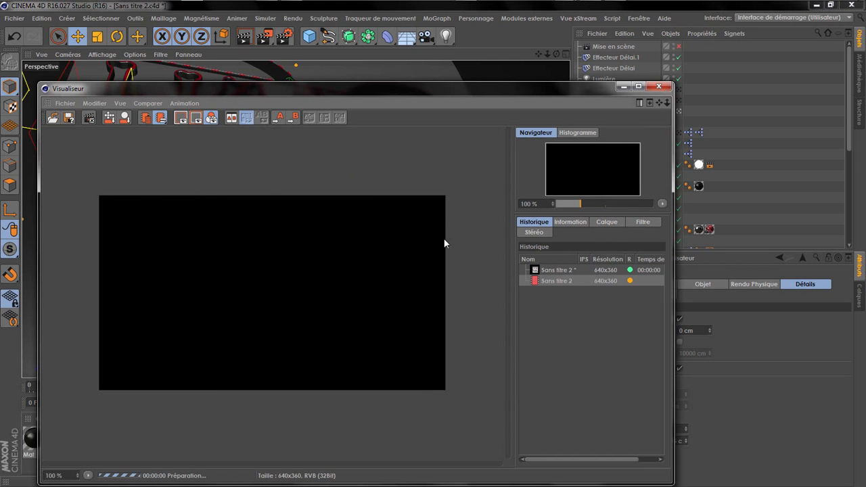
# Step: Show the Profondeur layer as a single pass to examine the rendered depth gradient
pyautogui.click(603, 224)
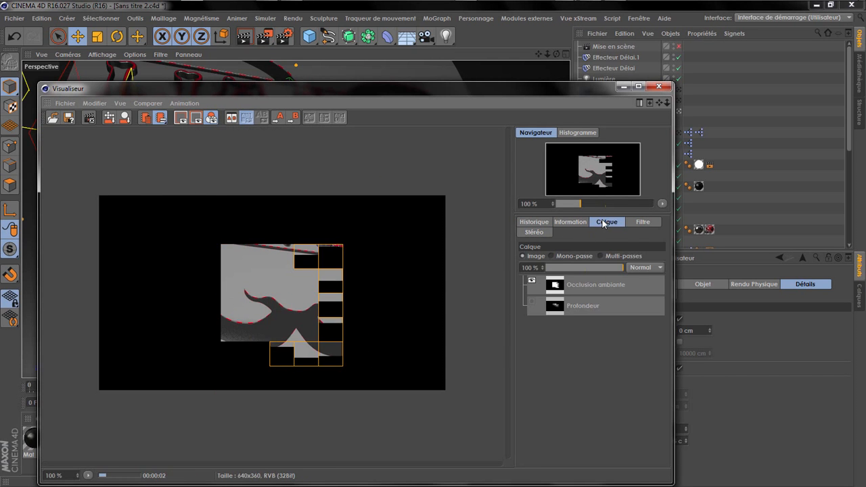
pyautogui.click(555, 255)
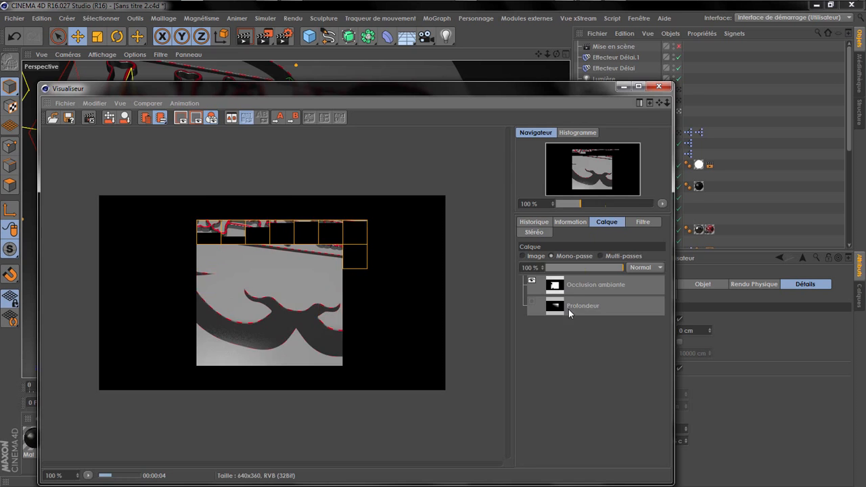
pyautogui.click(568, 309)
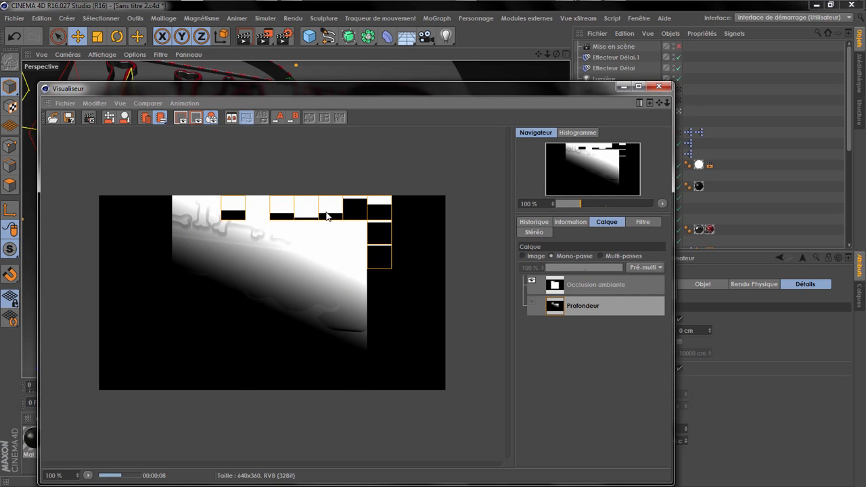
# Step: Minimize the render windows and set Cam_03's rear focus blur to start at 50 cm and end at 250 cm
pyautogui.moveTo(376, 94); pyautogui.dragTo(456, 148)
pyautogui.click(726, 145)
pyautogui.click(592, 132)
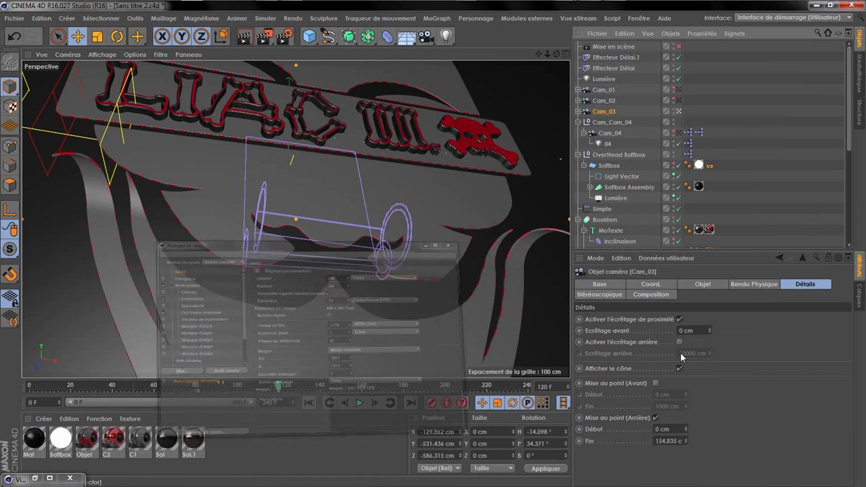
pyautogui.click(685, 438)
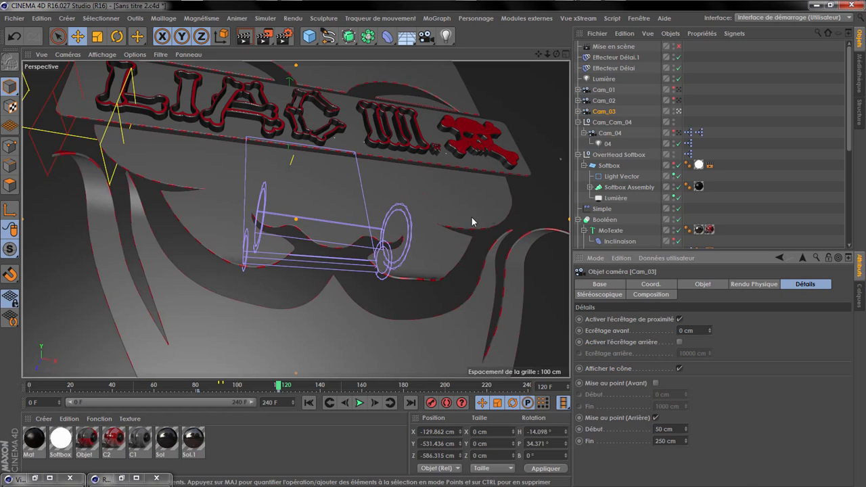
# Step: Render frame 120 again and compare its Profondeur pass with the full image
pyautogui.click(264, 36)
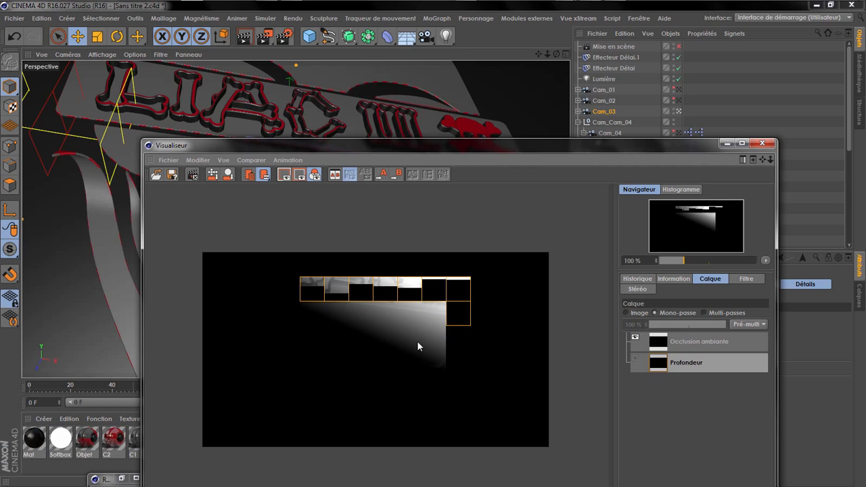
pyautogui.click(626, 313)
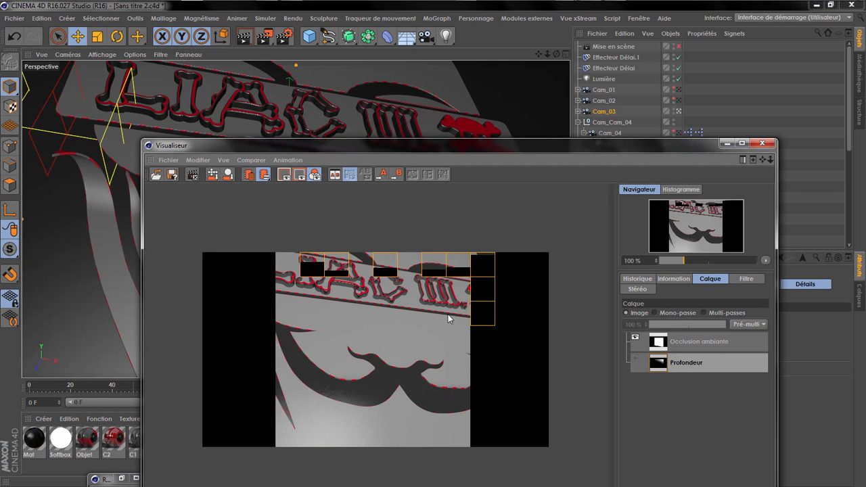
pyautogui.click(665, 314)
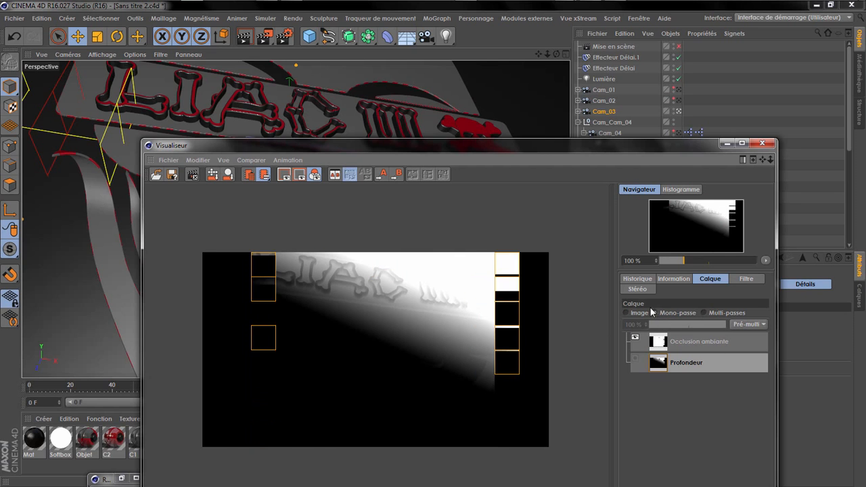
pyautogui.click(644, 312)
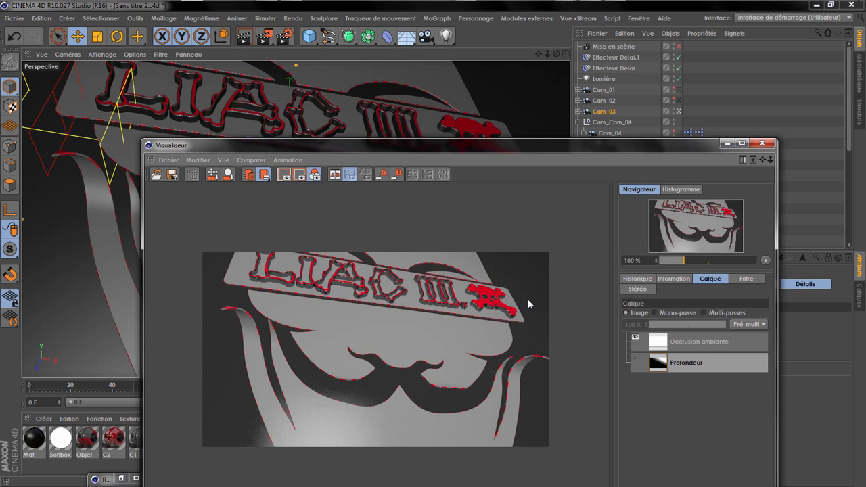
# Step: Go back to the keyframe at frame 81, render it, and display its Profondeur pass alone
pyautogui.click(726, 144)
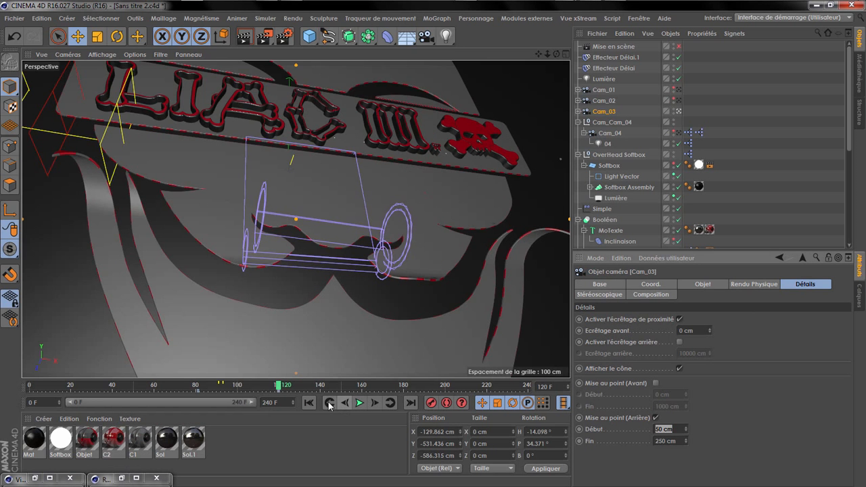
pyautogui.click(330, 403)
pyautogui.click(19, 479)
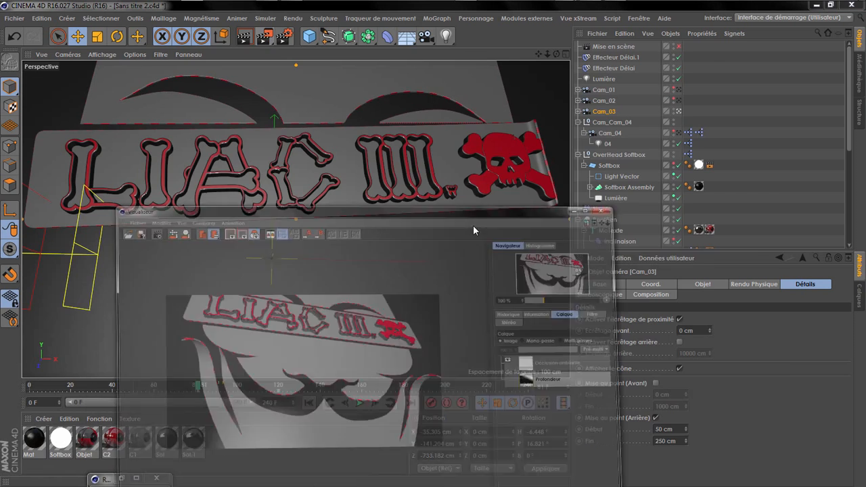
pyautogui.hotkey('shift', 'r')
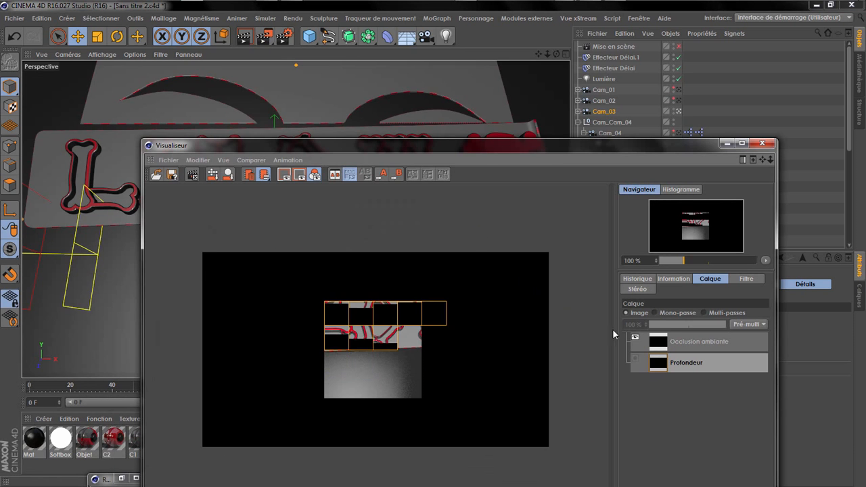
pyautogui.click(673, 313)
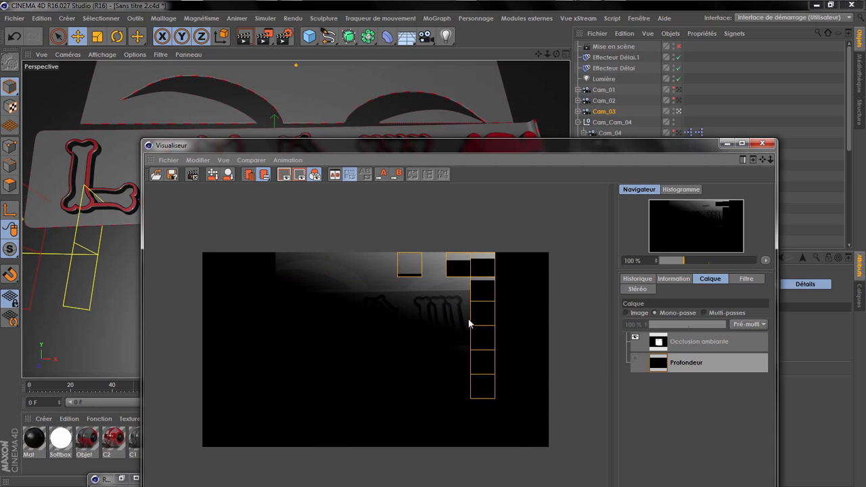
# Step: Compare the frame 81 render's full image with its single Profondeur pass and close the render window
pyautogui.click(627, 313)
pyautogui.click(655, 313)
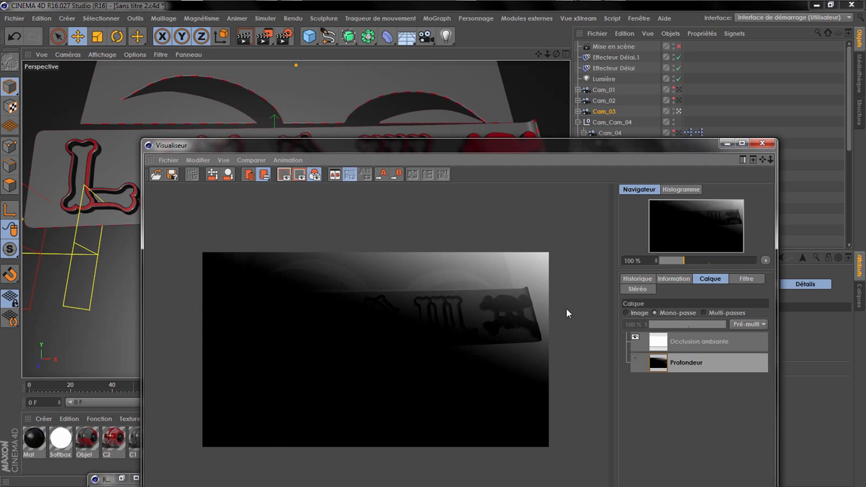
pyautogui.click(762, 143)
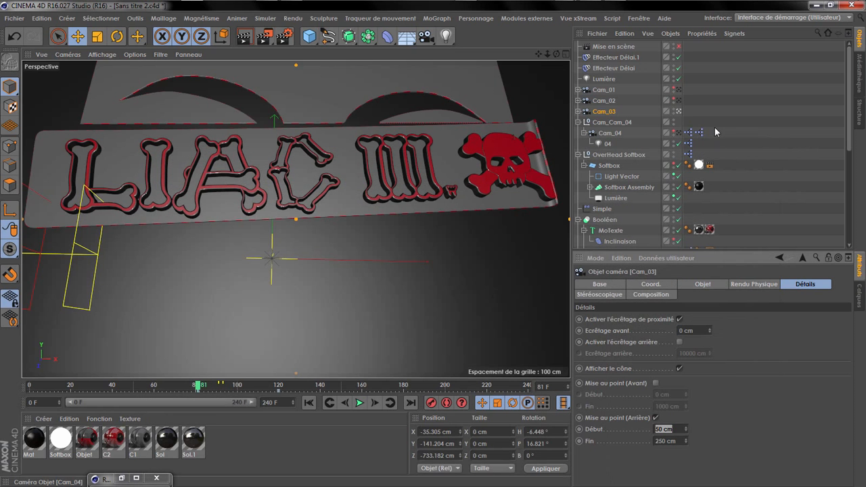
# Step: Make Cam_04 the active viewport camera and select it
pyautogui.click(679, 133)
pyautogui.click(680, 135)
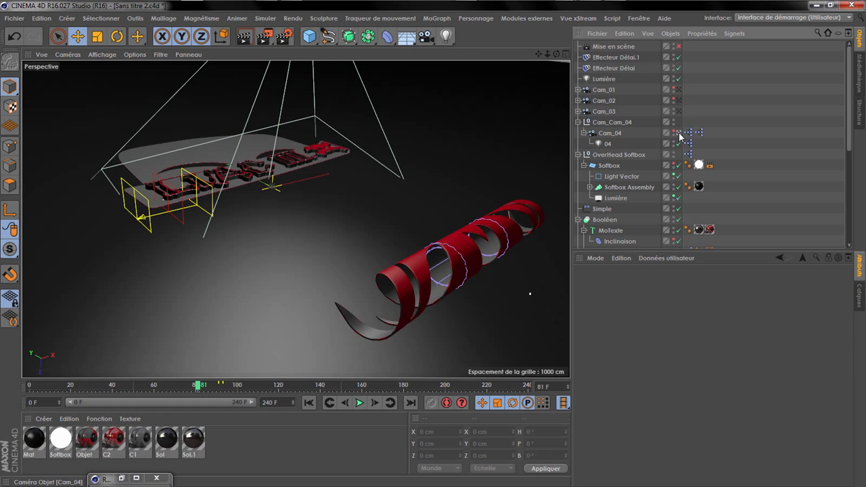
pyautogui.click(610, 133)
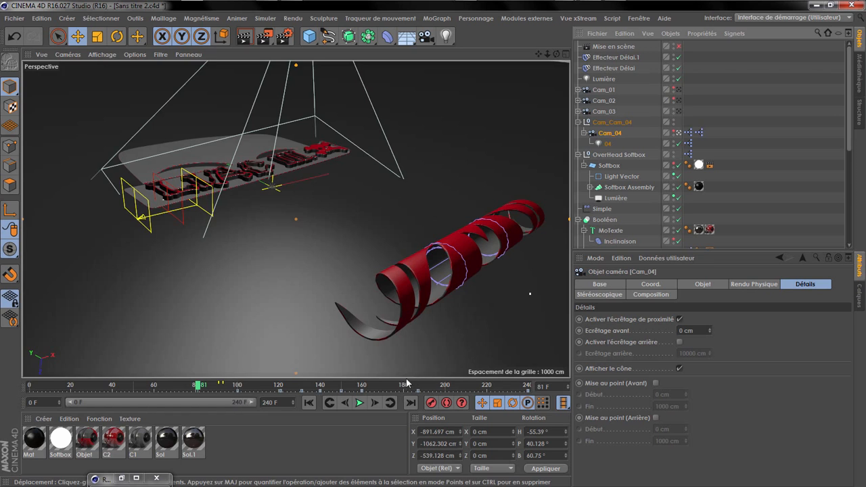
# Step: At frame 100, pick Cam_04's focus distance on the lower red roll, about 876 cm, and keyframe it
pyautogui.click(389, 402)
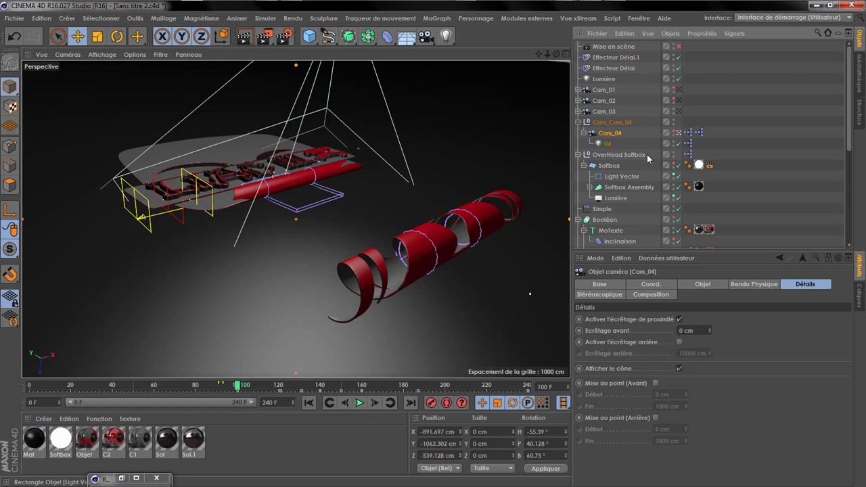
pyautogui.click(703, 284)
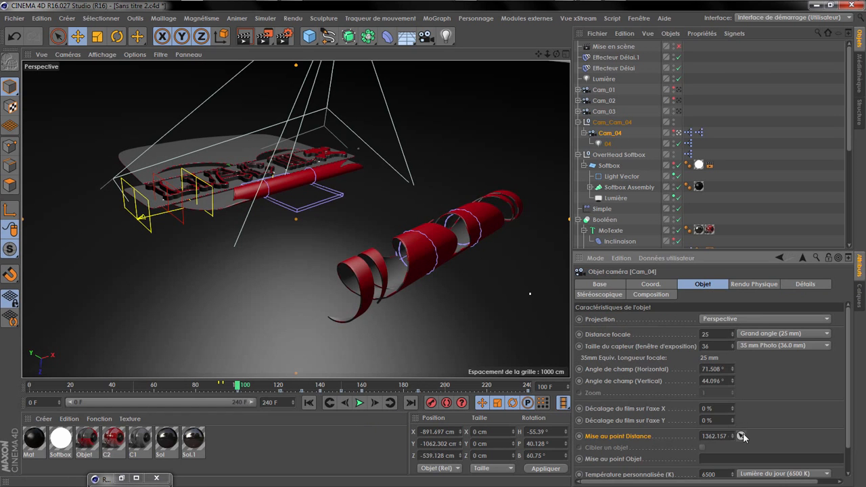
pyautogui.click(409, 258)
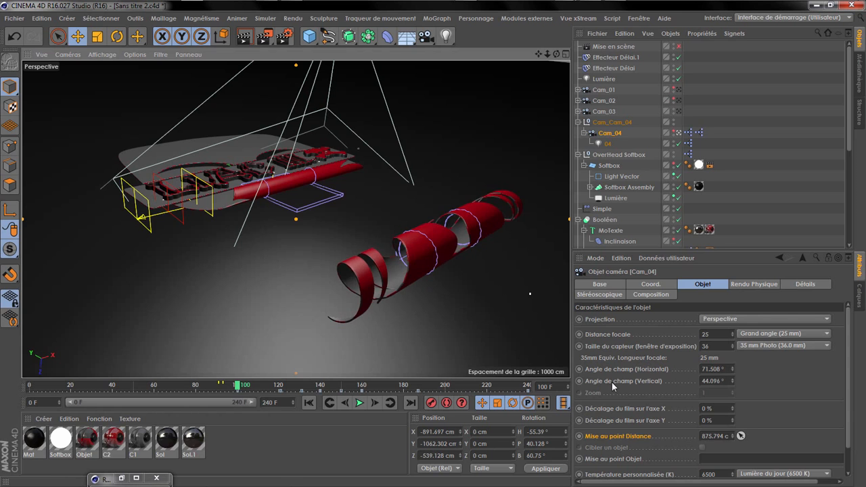
pyautogui.click(579, 436)
# Step: Pick and keyframe Cam_04's focus distance on the mask at frames 121, 131 and 140: about 1559, 1933 and 2333 cm
pyautogui.click(393, 403)
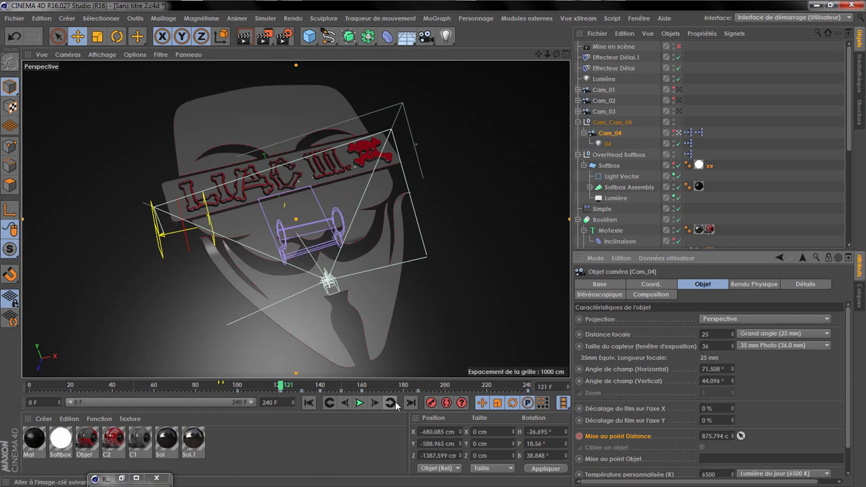
pyautogui.click(323, 257)
pyautogui.click(579, 436)
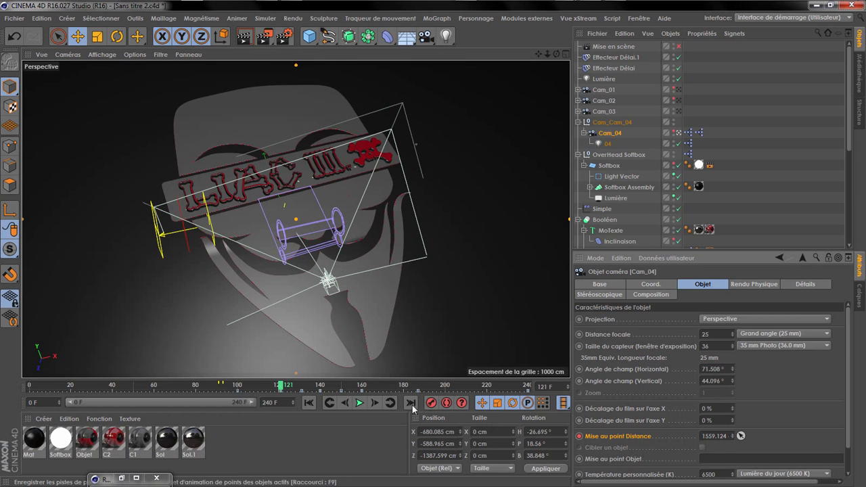
pyautogui.click(391, 402)
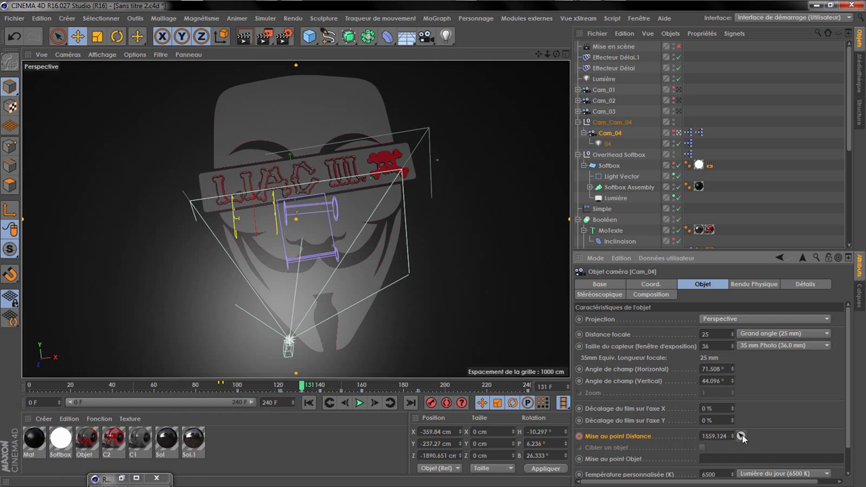
pyautogui.click(359, 245)
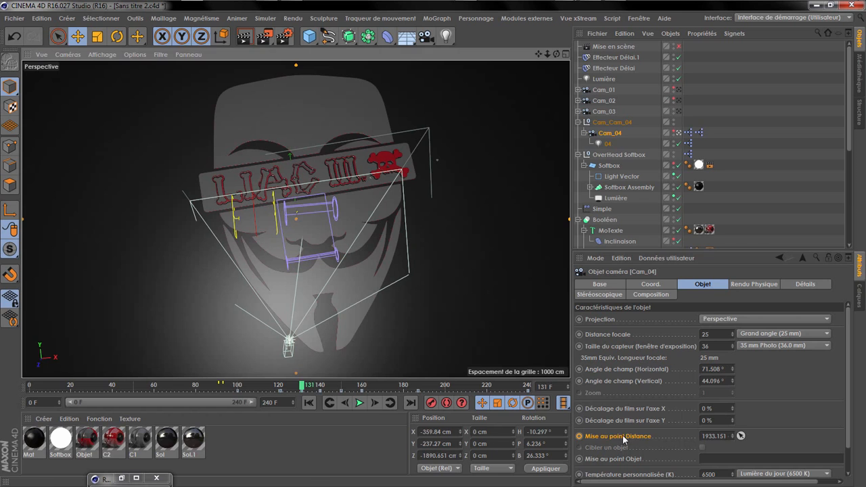
pyautogui.click(579, 436)
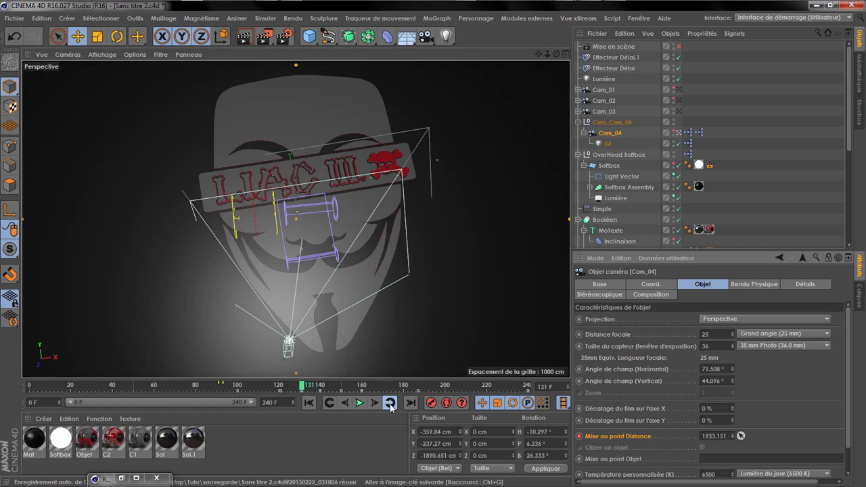
pyautogui.click(389, 403)
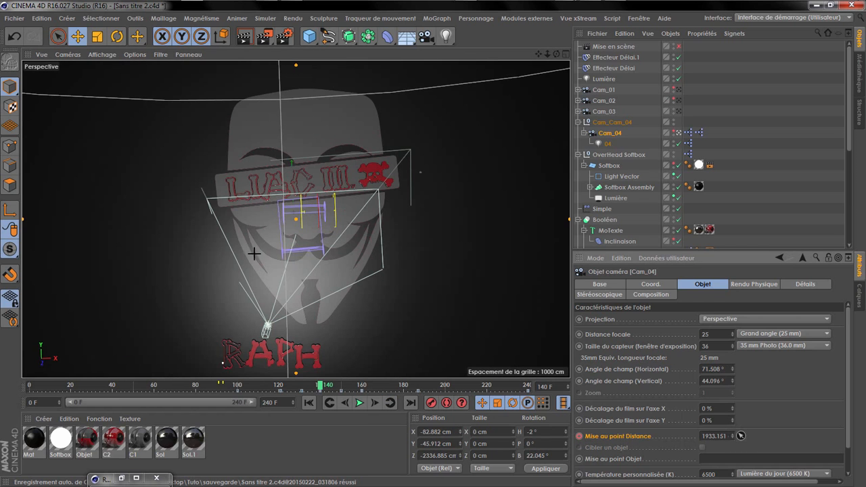
pyautogui.click(316, 272)
pyautogui.click(579, 436)
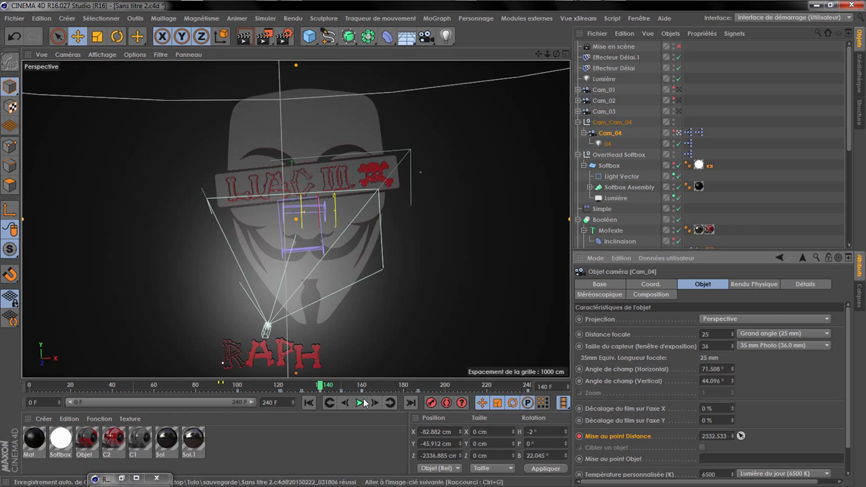
# Step: Return to frame 100 and display Cam_04's focus cone in the viewport from outside the camera
pyautogui.click(330, 402)
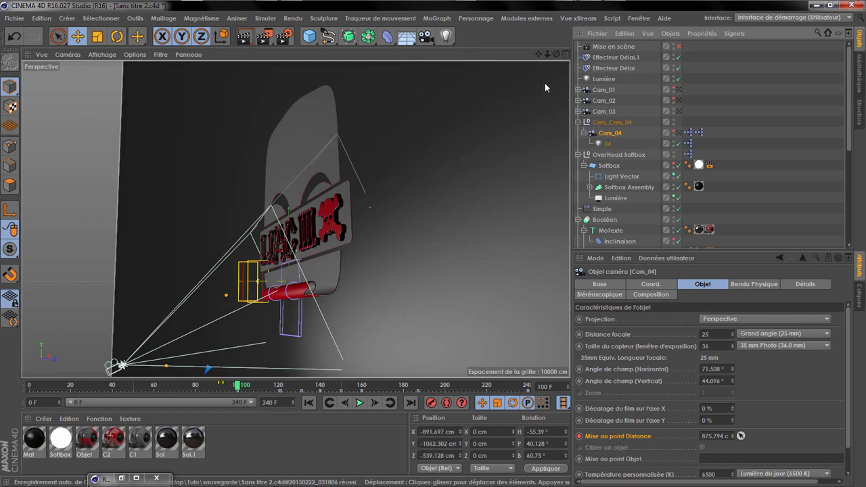
pyautogui.click(673, 121)
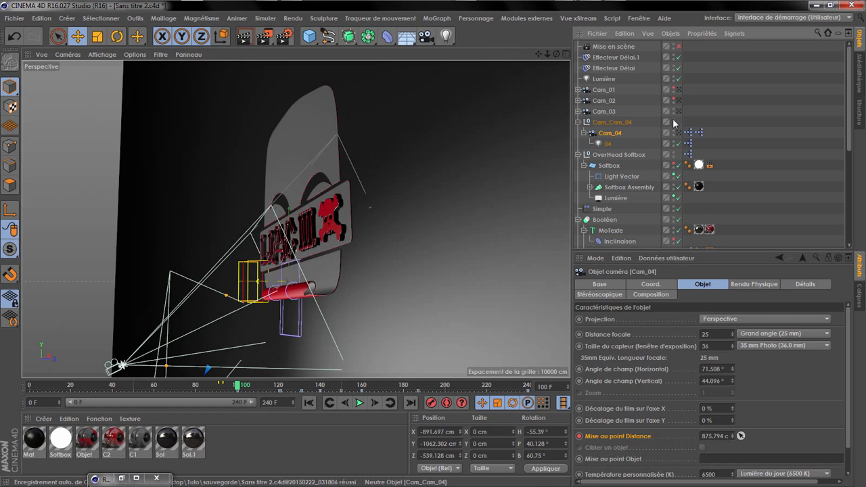
pyautogui.click(673, 120)
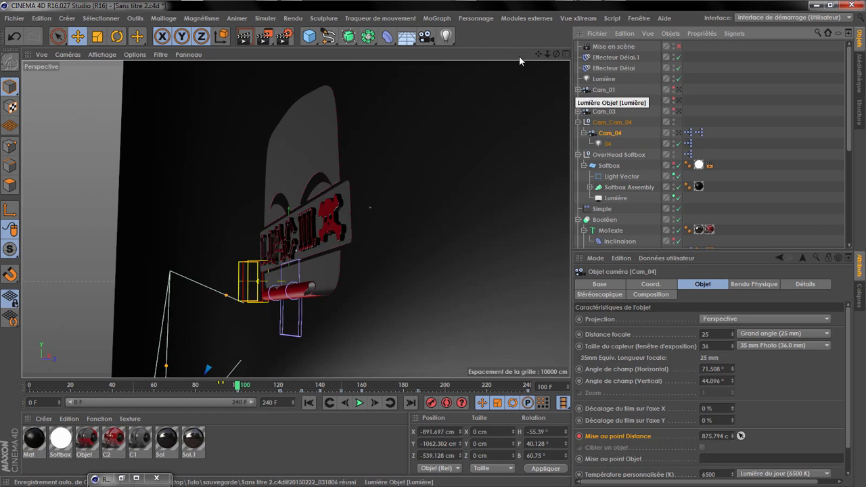
pyautogui.moveTo(555, 54); pyautogui.dragTo(650, 80)
pyautogui.scroll(-2, 336, 138)
# Step: Enable Cam_04's rear focus blur with a start of 150 cm and an end of about 812 cm
pyautogui.click(801, 285)
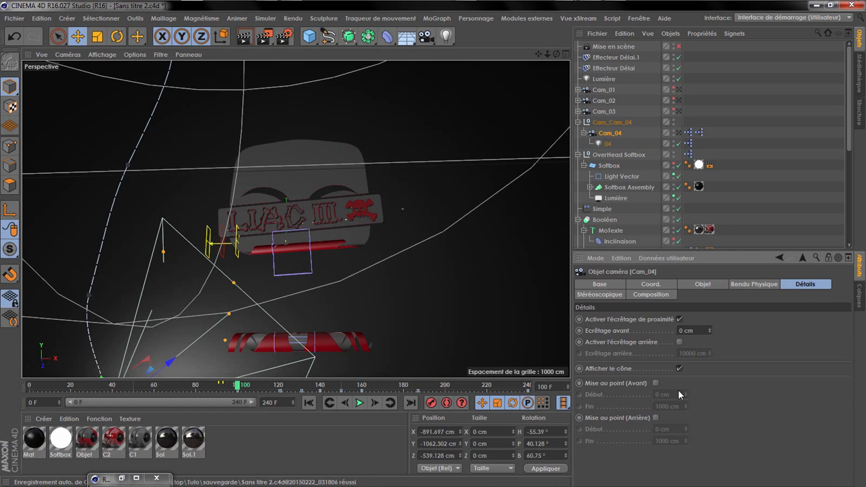
pyautogui.click(655, 417)
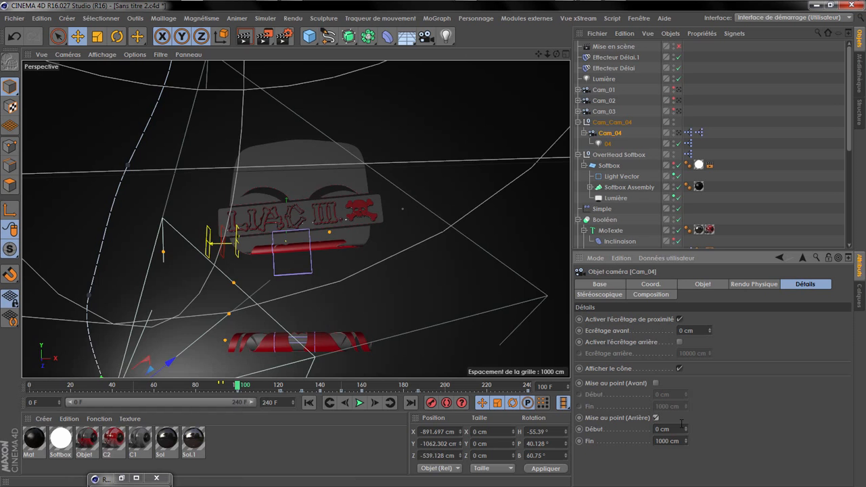
pyautogui.moveTo(556, 54); pyautogui.dragTo(464, 58)
pyautogui.moveTo(348, 211); pyautogui.dragTo(329, 233)
pyautogui.click(681, 429)
pyautogui.write('15')
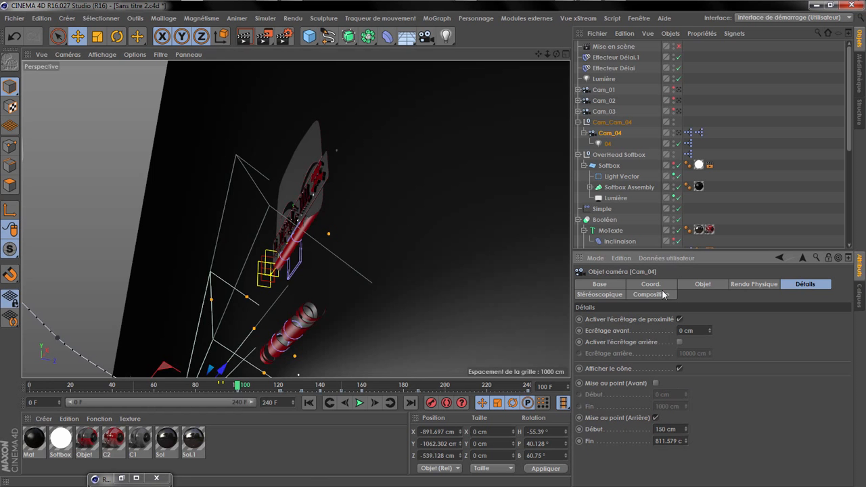
# Step: Render frame 100 through Cam_04, examine its Profondeur pass, and close the render window
pyautogui.click(679, 133)
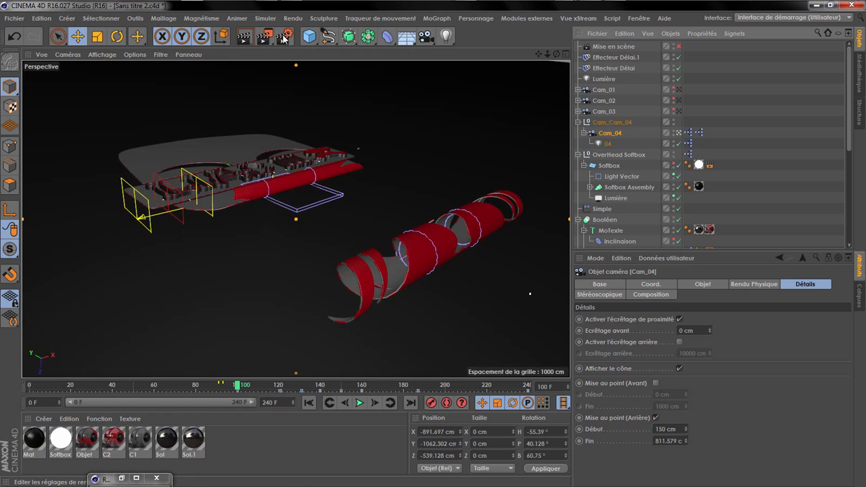
pyautogui.click(265, 37)
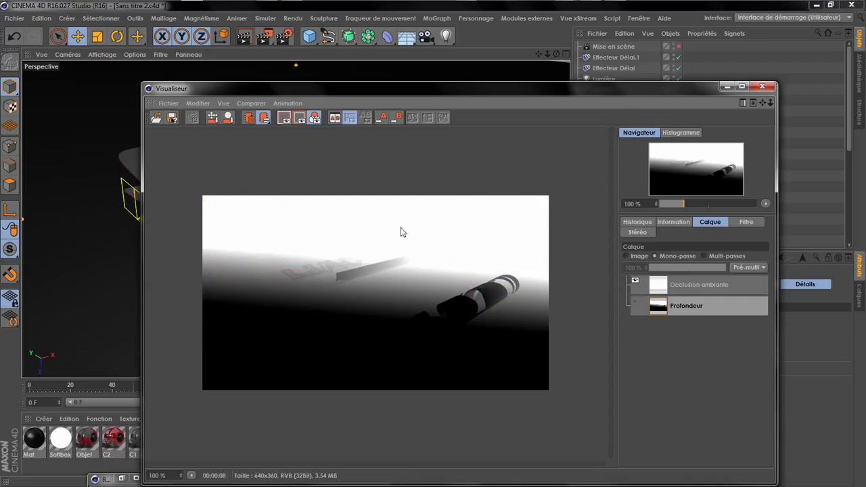
pyautogui.click(763, 86)
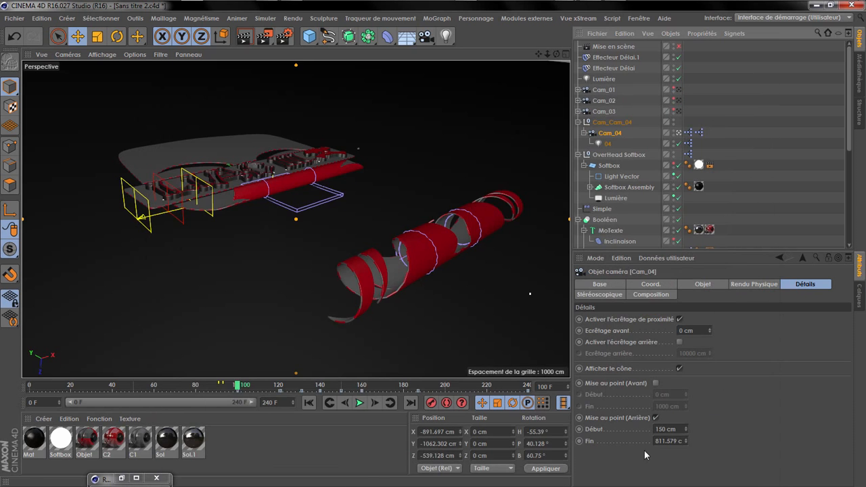
# Step: Set the end of Cam_04's rear focus blur to 1300 cm and render frame 100 again
pyautogui.moveTo(655, 443); pyautogui.dragTo(764, 453)
pyautogui.write('1300')
pyautogui.press('Return')
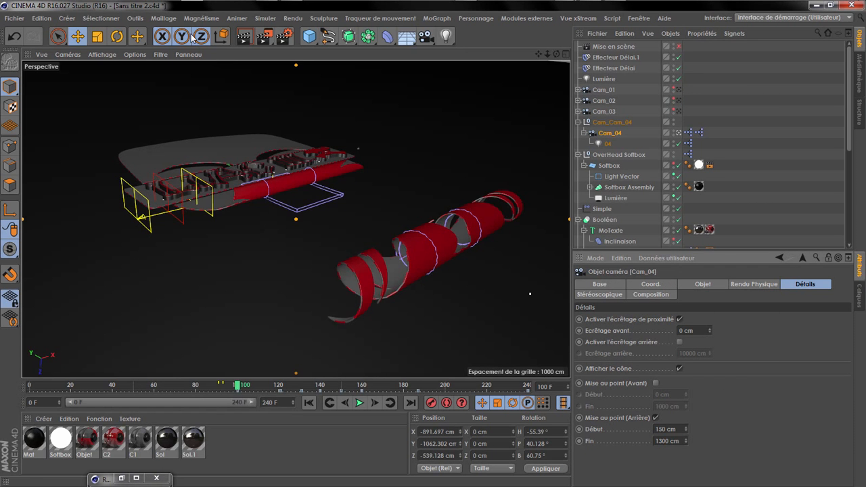
pyautogui.click(264, 37)
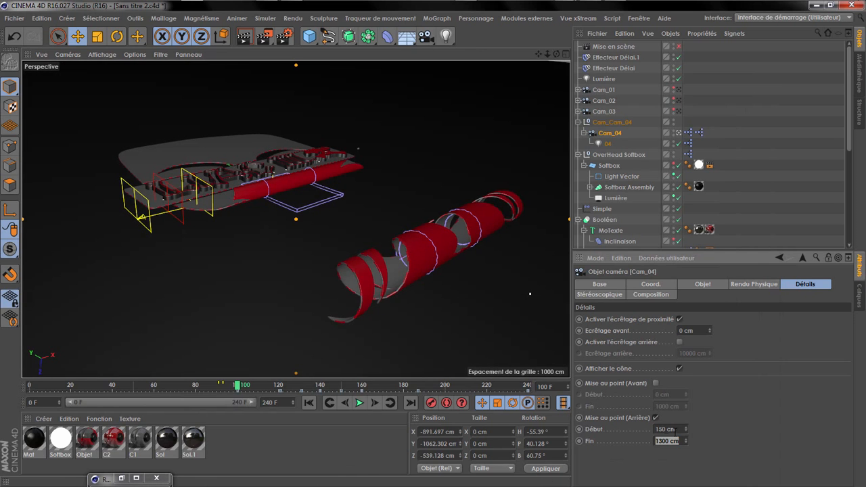
# Step: Set Cam_04's rear focus blur to start at 350 cm and end at 1700 cm
pyautogui.click(676, 431)
pyautogui.moveTo(676, 432)
pyautogui.mouseDown()
pyautogui.moveTo(650, 440)
pyautogui.moveTo(663, 439)
pyautogui.mouseUp()
pyautogui.write('35')
pyautogui.write('7')
pyautogui.press('Return')
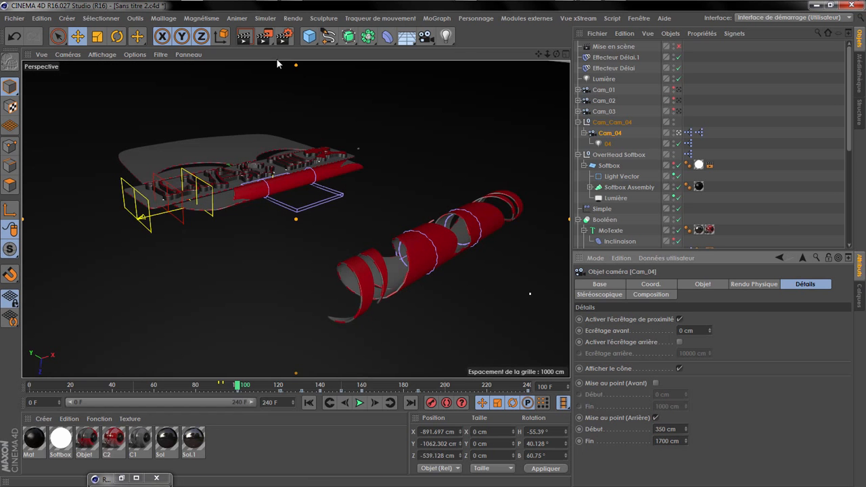
# Step: Render frame 100 with the new blur range and compare its depth pass with the previous render in the history
pyautogui.click(264, 36)
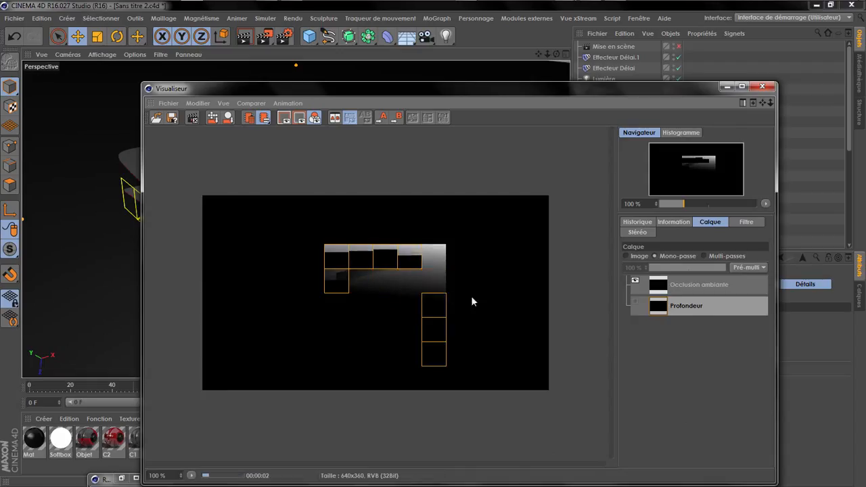
pyautogui.click(637, 222)
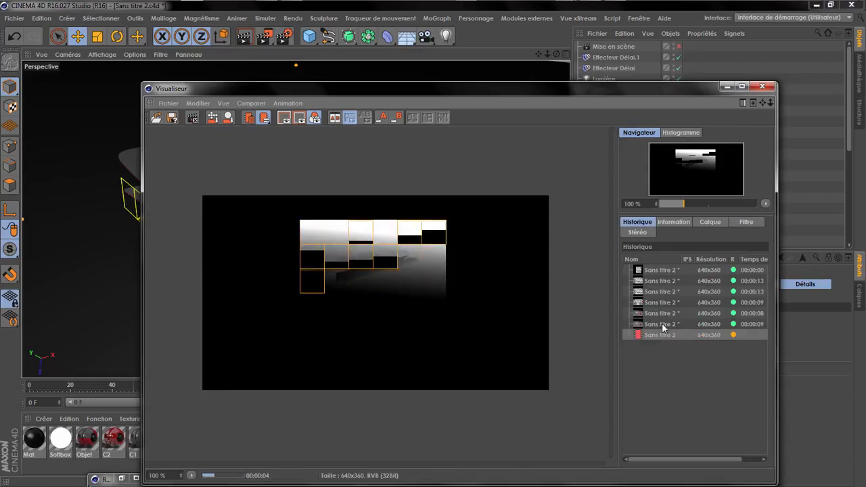
pyautogui.click(665, 325)
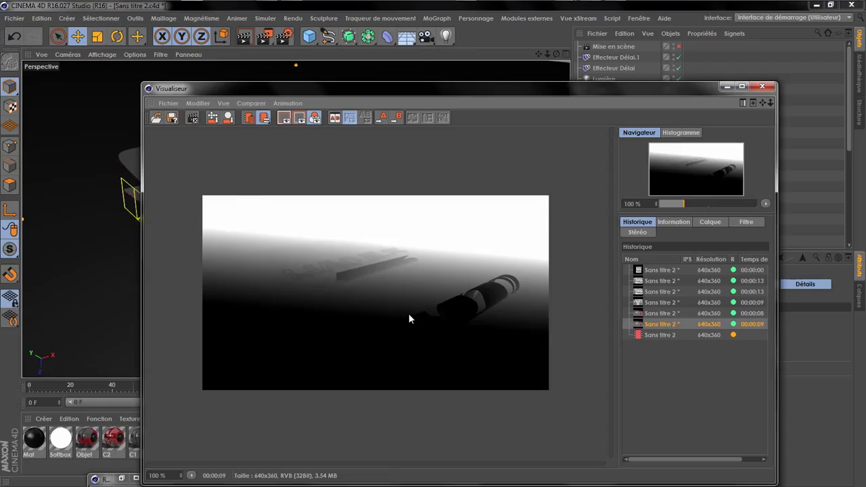
pyautogui.click(638, 336)
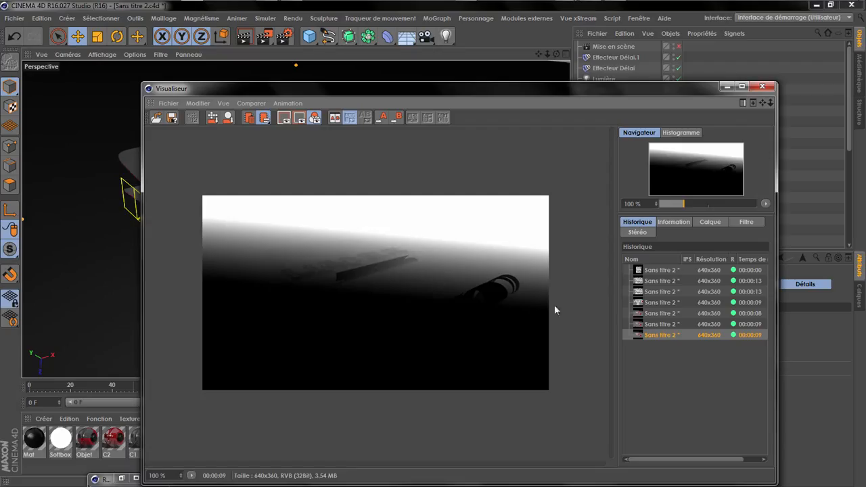
pyautogui.click(650, 325)
pyautogui.click(650, 335)
pyautogui.click(762, 86)
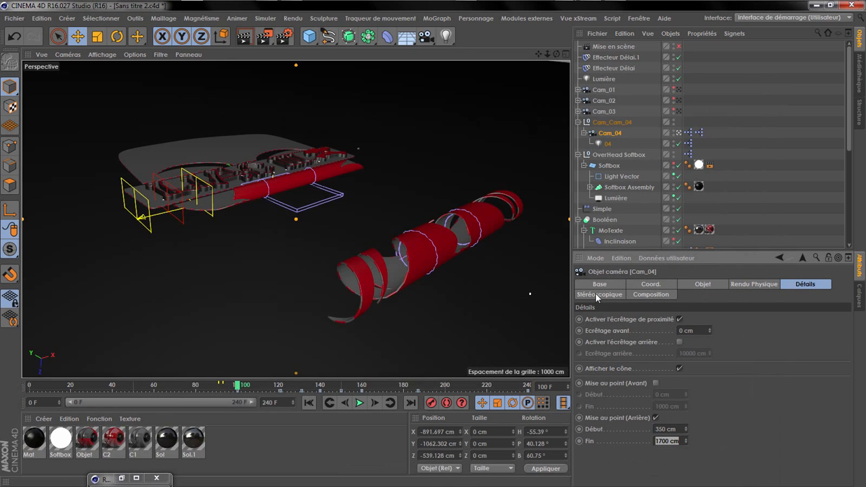
# Step: Play the animation forward, render a later frame to check its depth pass, and resume playback with the render window minimized
pyautogui.click(359, 402)
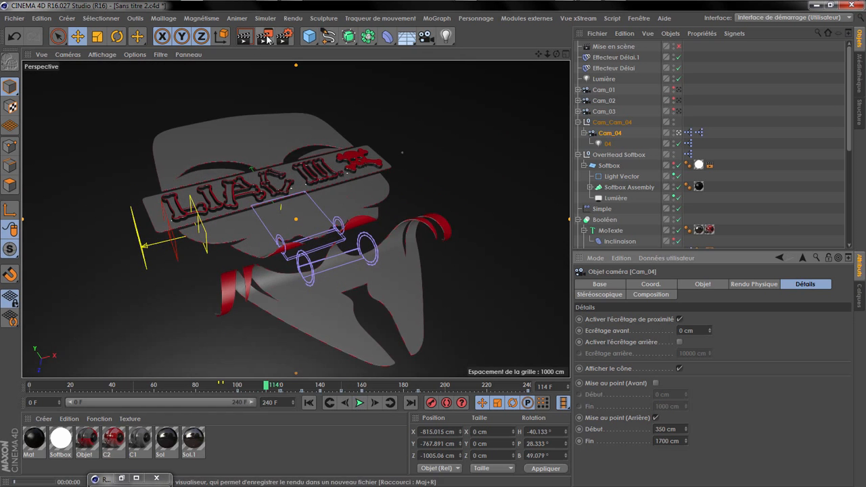
pyautogui.click(264, 37)
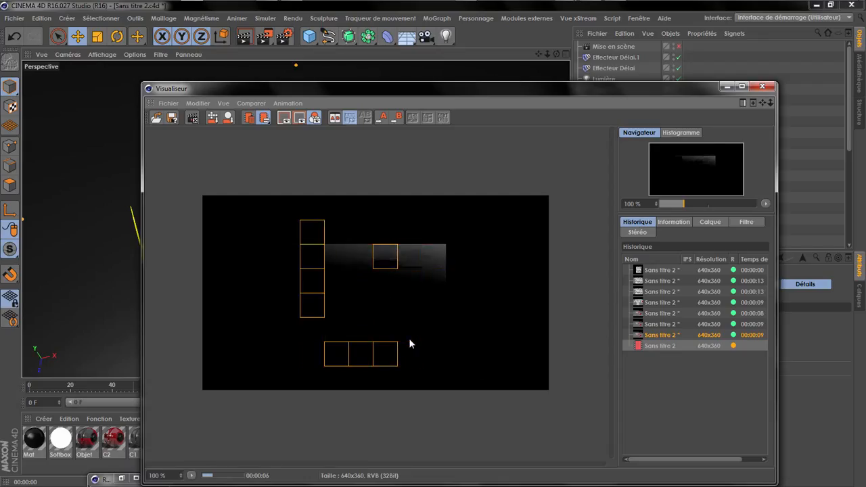
pyautogui.click(727, 87)
pyautogui.click(359, 403)
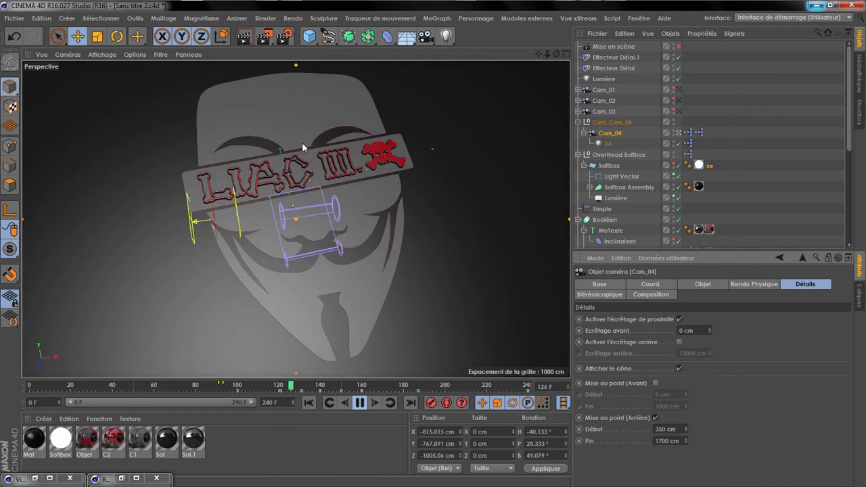
# Step: Render a frame as a test during playback, stop the animation and move the playhead to frame 186
pyautogui.click(264, 39)
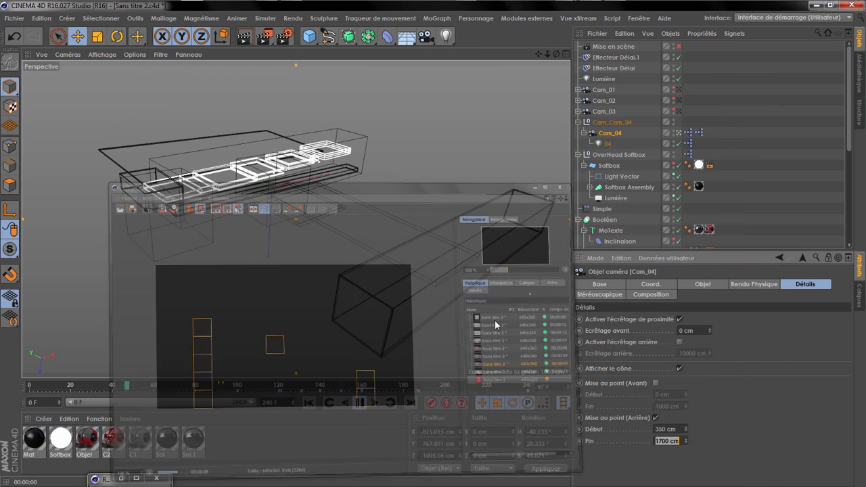
pyautogui.click(359, 404)
pyautogui.moveTo(354, 389); pyautogui.dragTo(416, 388)
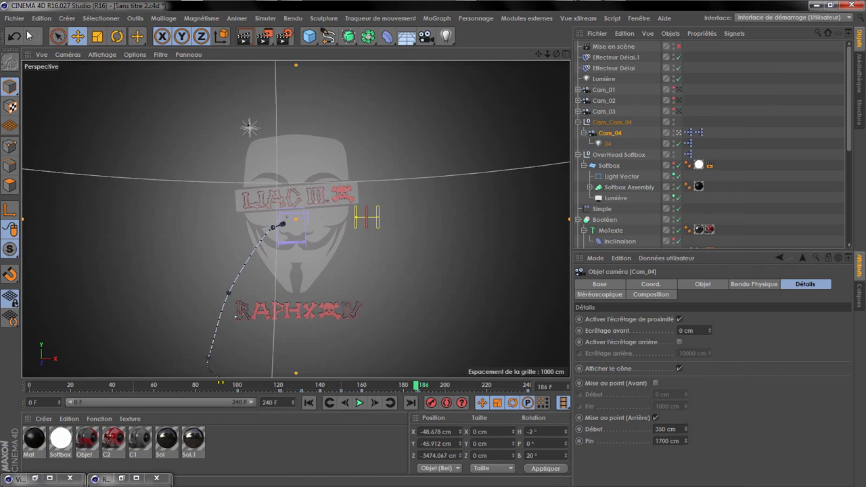
# Step: Save the project under its existing file name
pyautogui.click(14, 18)
pyautogui.click(45, 117)
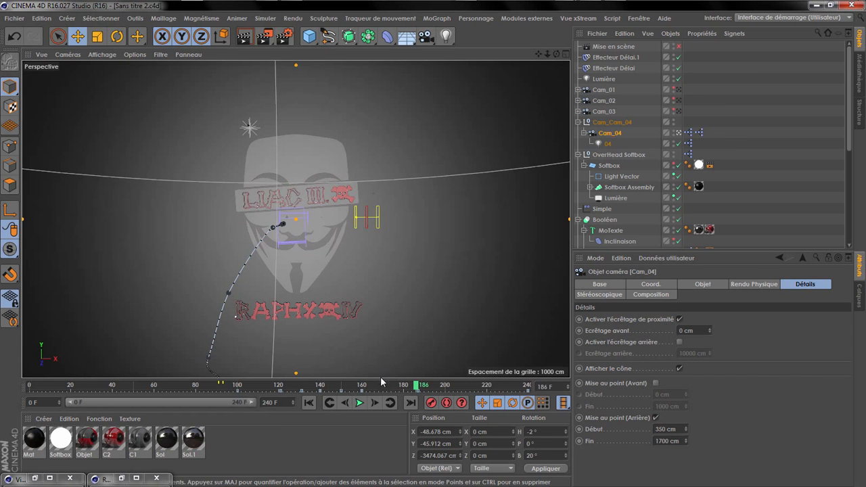
# Step: Check Cam_04's keyframed focus distance and framing at frame 236, and return to frame 119
pyautogui.click(703, 284)
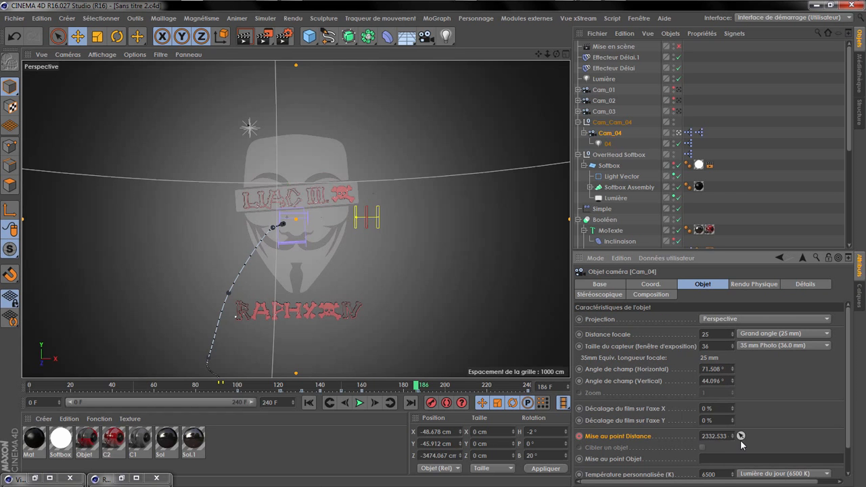
pyautogui.moveTo(377, 387); pyautogui.dragTo(520, 387)
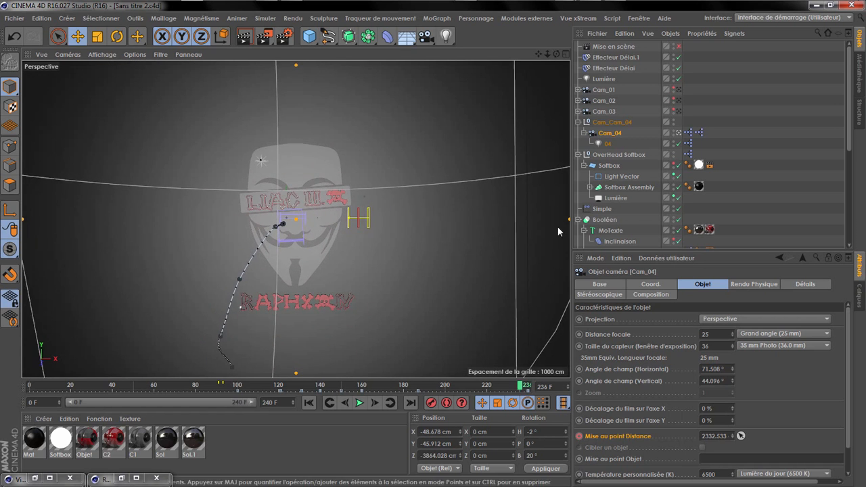
pyautogui.moveTo(547, 54); pyautogui.dragTo(406, 102)
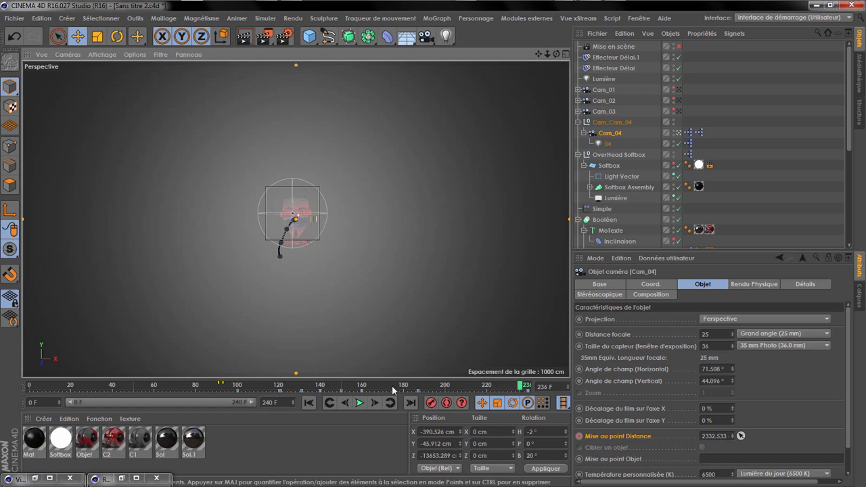
pyautogui.moveTo(410, 386); pyautogui.dragTo(278, 388)
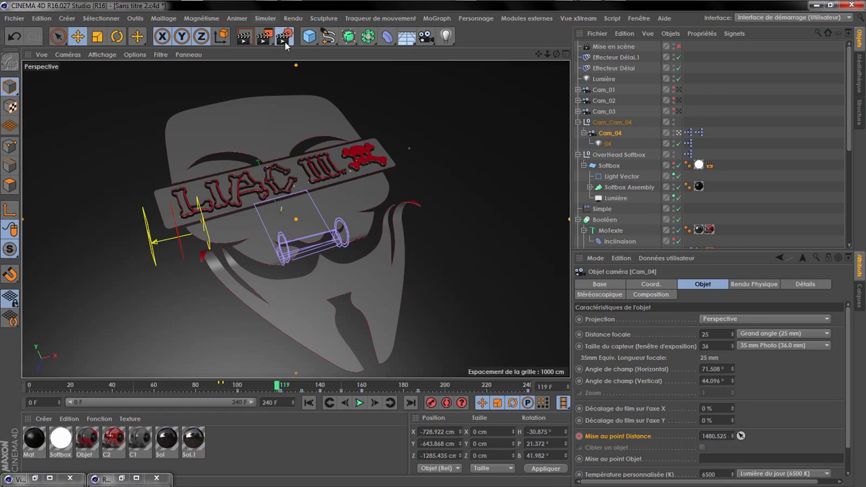
# Step: Enable the motion vector pass (Vecteur de mouvement) in the multi-pass render settings
pyautogui.click(284, 37)
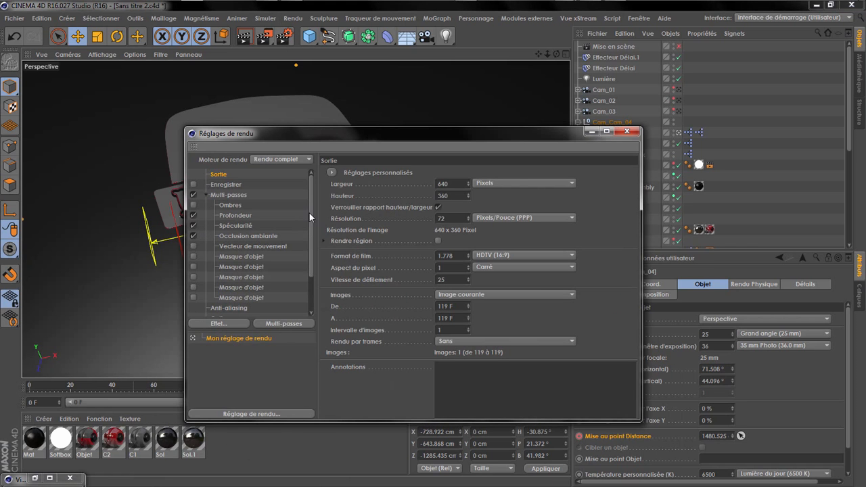
pyautogui.click(230, 235)
pyautogui.moveTo(312, 233); pyautogui.dragTo(306, 273)
pyautogui.click(193, 214)
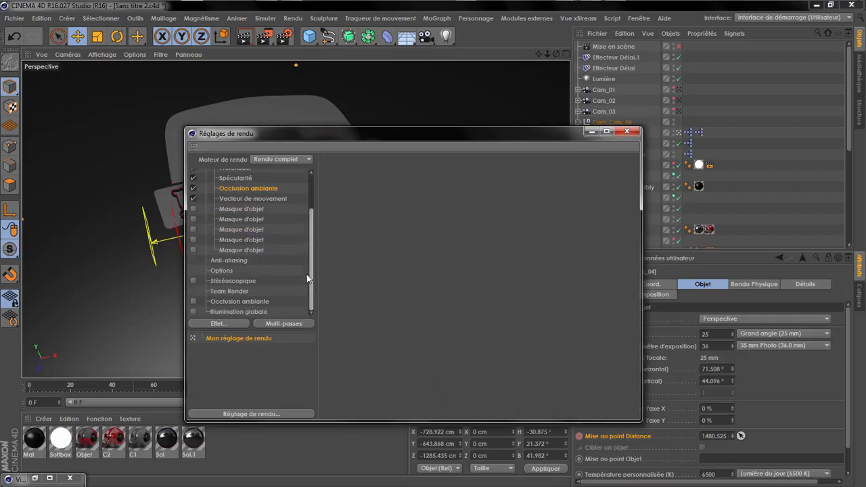
# Step: Set the render engine to Physique and enable the Occlusion ambiante and Illumination globale effects
pyautogui.click(225, 311)
pyautogui.click(297, 160)
pyautogui.click(284, 182)
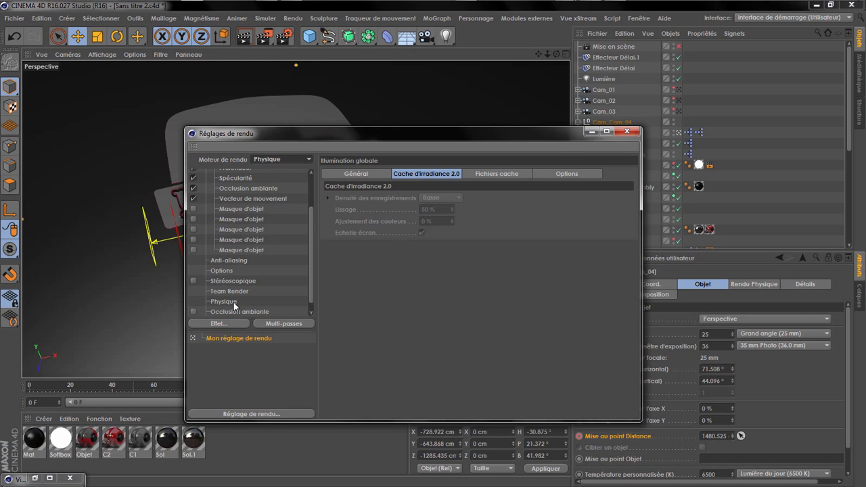
pyautogui.click(234, 302)
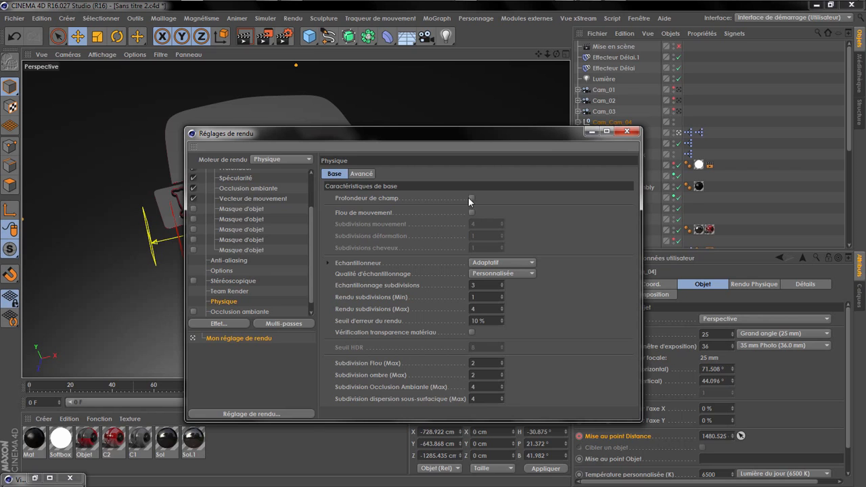
pyautogui.moveTo(309, 241); pyautogui.dragTo(314, 221)
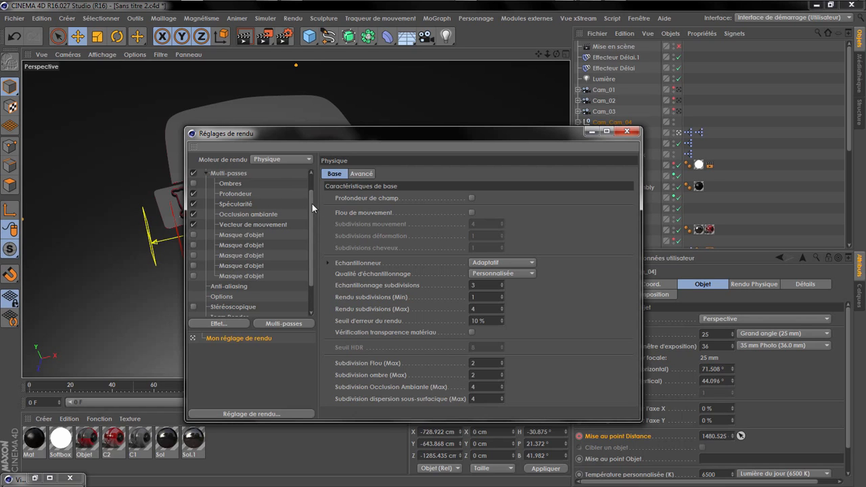
pyautogui.moveTo(311, 226); pyautogui.dragTo(291, 274)
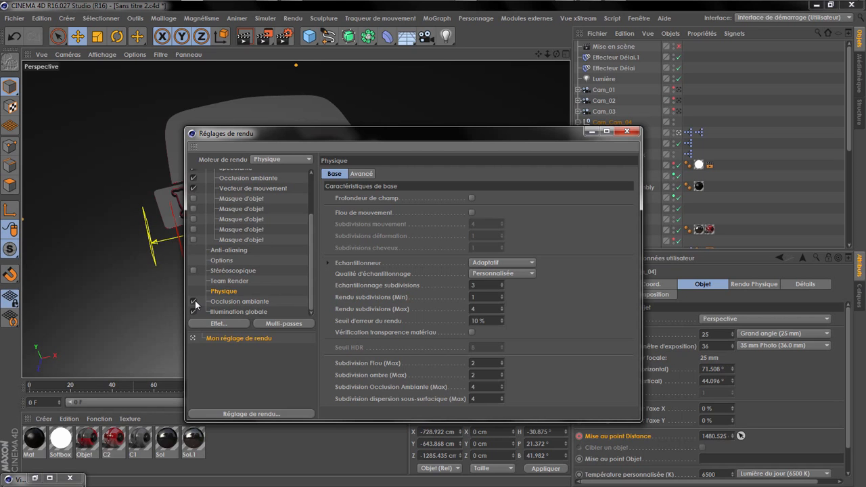
pyautogui.moveTo(315, 251); pyautogui.dragTo(309, 185)
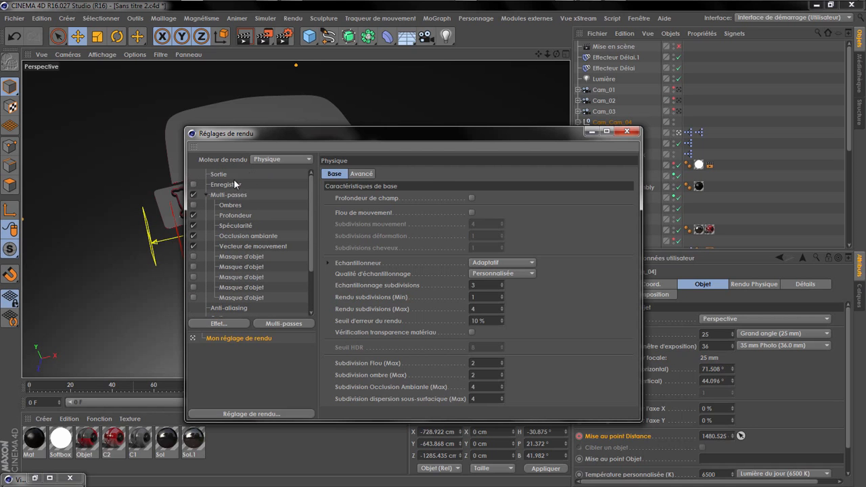
# Step: Enable saving of the rendered images and set the multi-pass output file to Pass in the Rendu folder
pyautogui.click(218, 176)
pyautogui.click(193, 185)
pyautogui.click(226, 184)
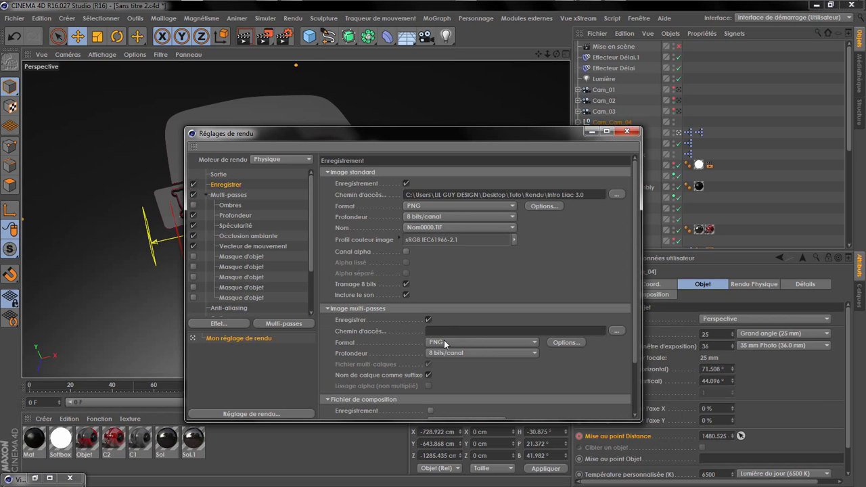
pyautogui.click(622, 328)
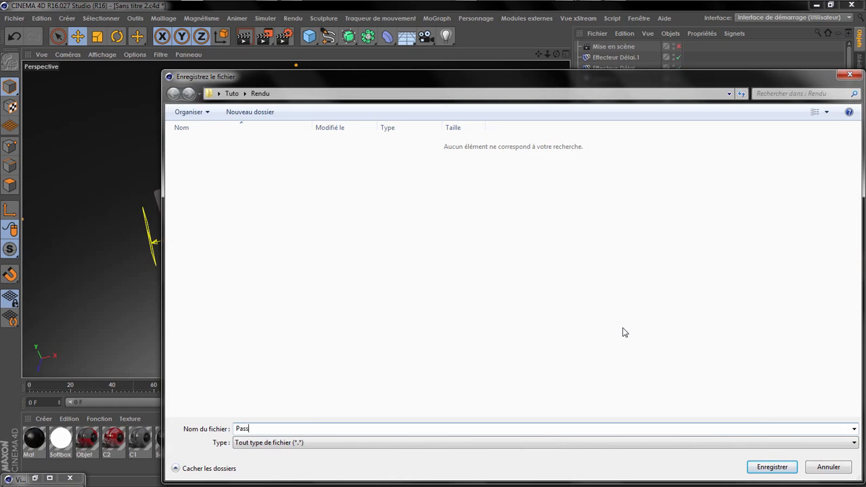
pyautogui.write('Pass')
pyautogui.press('Return')
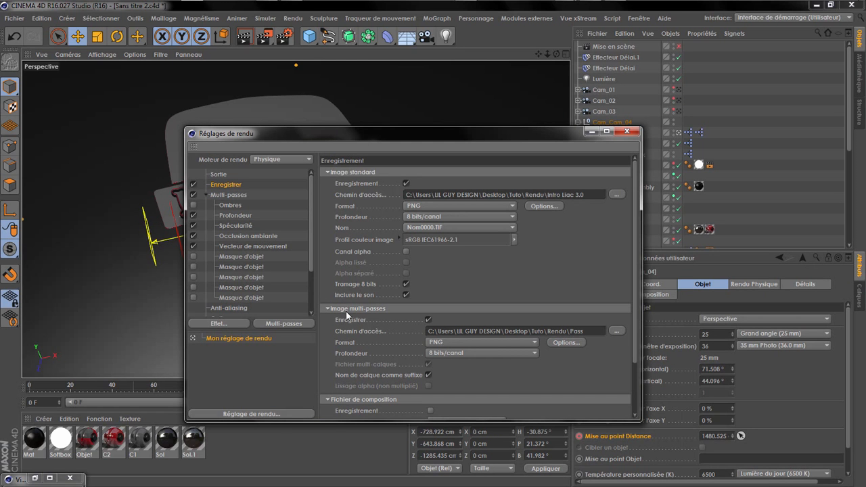
pyautogui.scroll(-3, 455, 371)
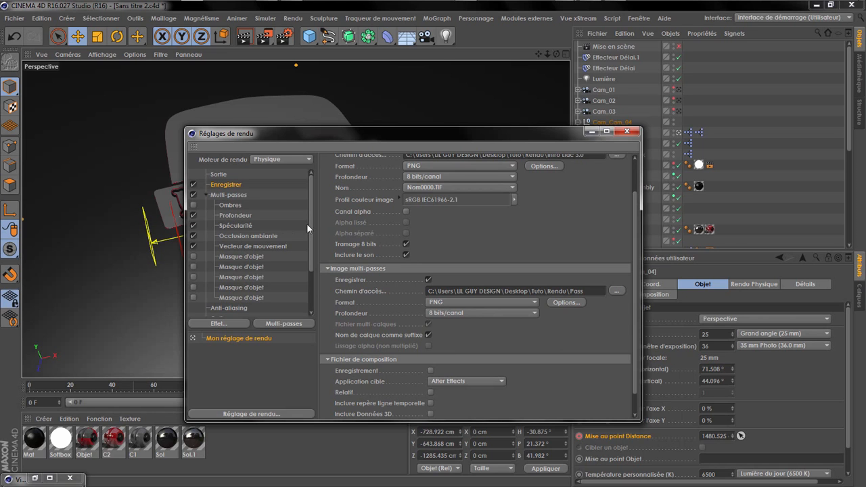
# Step: Set the render output's frame range to all images (Toutes les images)
pyautogui.click(217, 174)
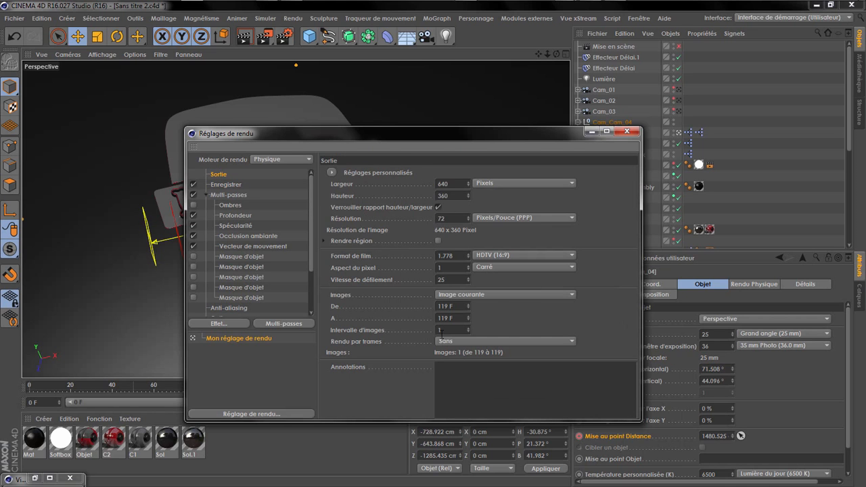
pyautogui.click(450, 293)
pyautogui.click(456, 327)
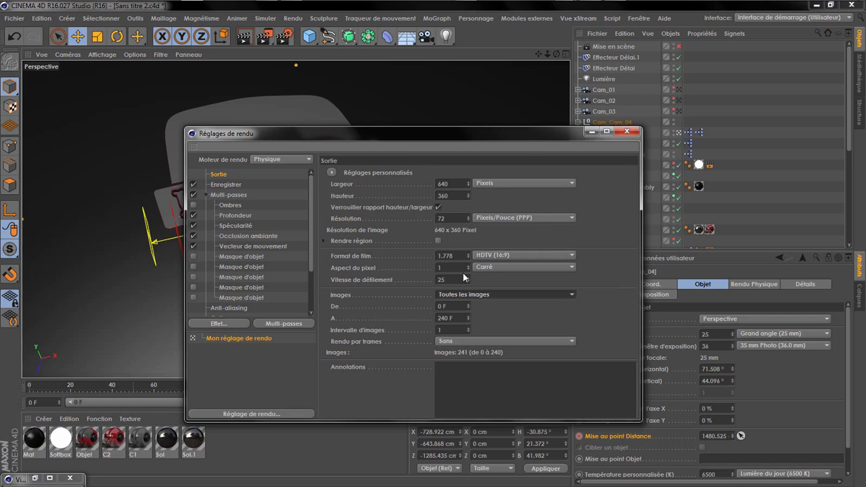
# Step: Review the pass and effect settings, and set the Physique renderer's Subdivision ombre (Max) to 3
pyautogui.click(228, 185)
pyautogui.click(231, 194)
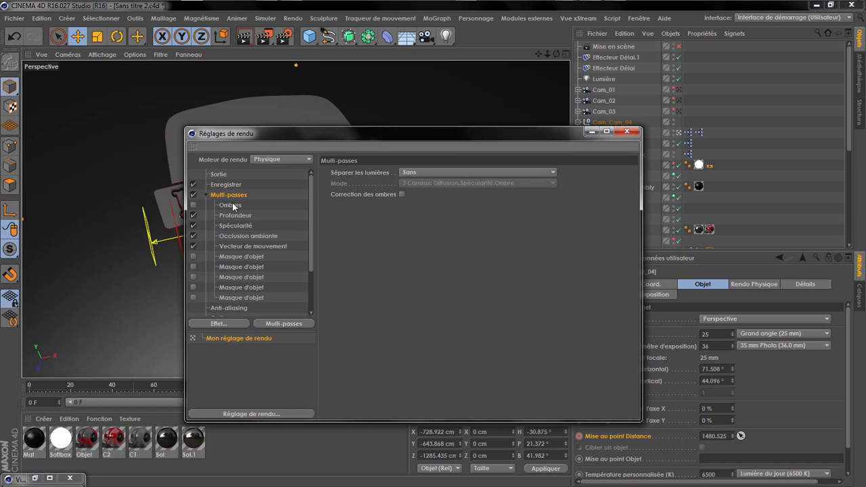
pyautogui.click(251, 235)
pyautogui.scroll(-3, 258, 249)
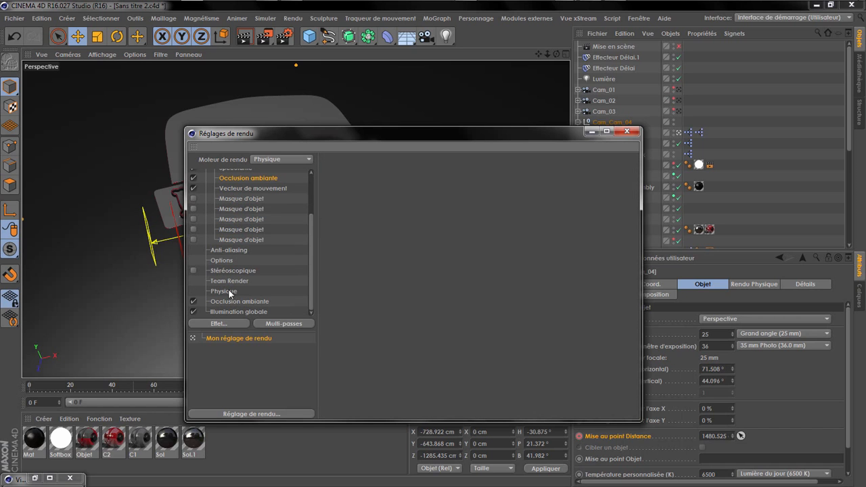
pyautogui.click(229, 302)
pyautogui.click(229, 311)
pyautogui.click(226, 292)
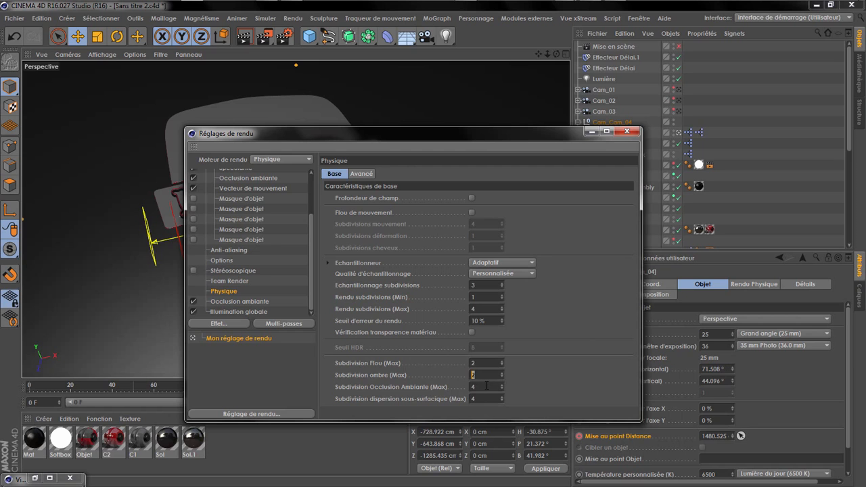
pyautogui.write('3')
pyautogui.click(621, 132)
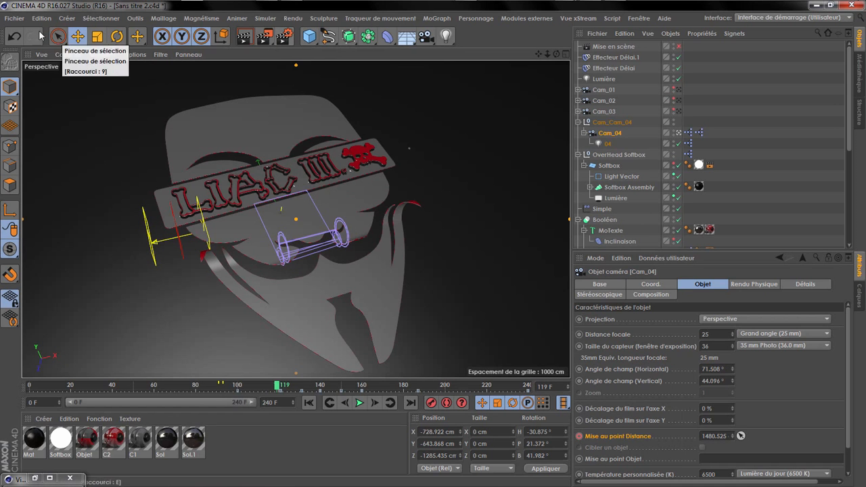
# Step: Save the project as Tuto Liac 3.0 in the Tuto folder
pyautogui.click(14, 19)
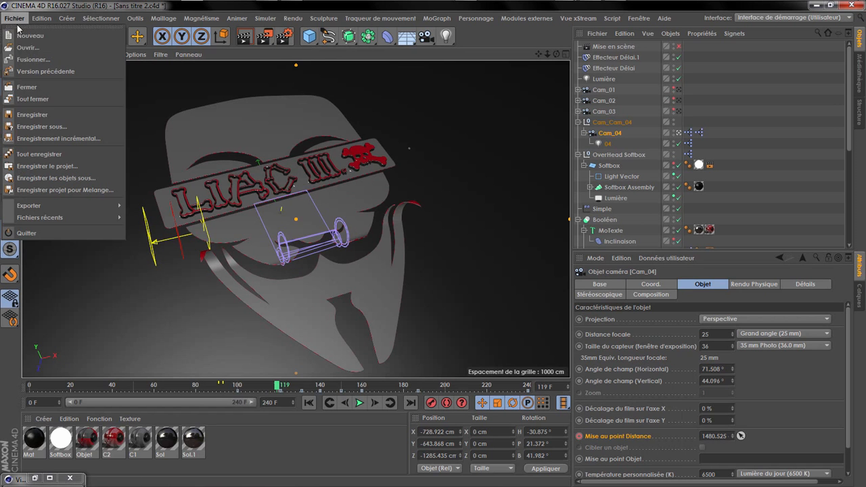
pyautogui.click(43, 127)
pyautogui.write('Tuto Li')
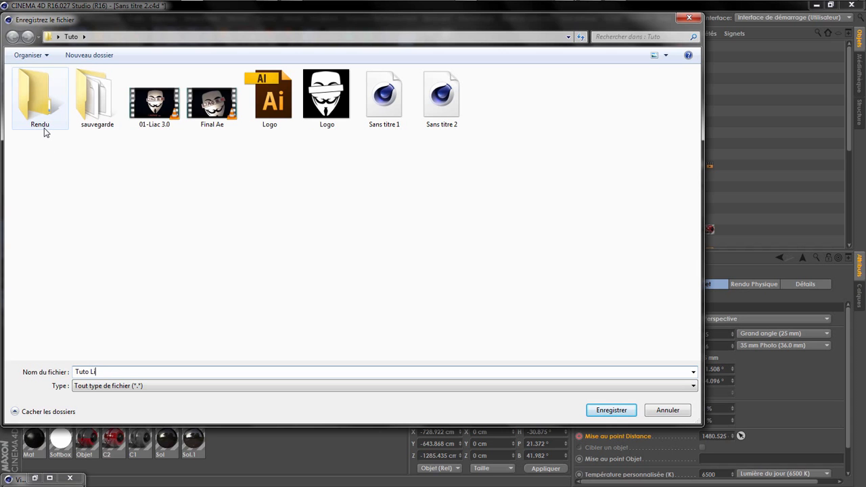
pyautogui.write('ac 3.0')
pyautogui.press('Return')
pyautogui.hotkey('ctrl', 's')
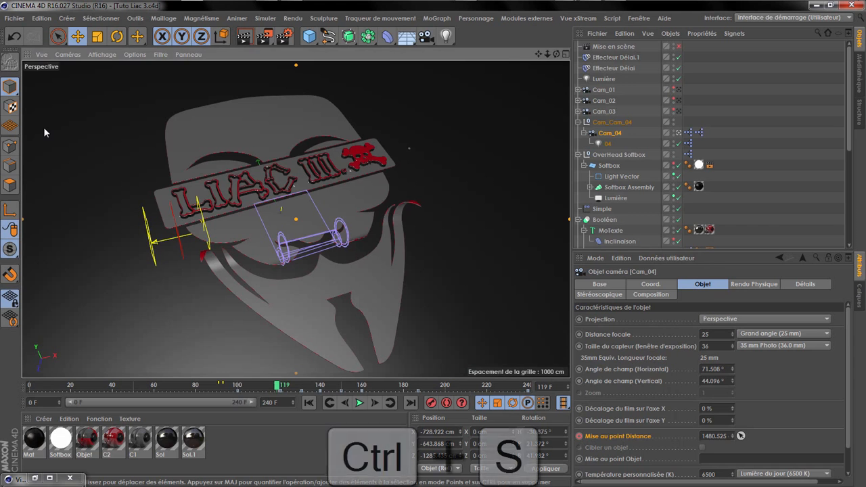
# Step: Start rendering the full animation and display the combined image instead of the depth pass
pyautogui.click(264, 41)
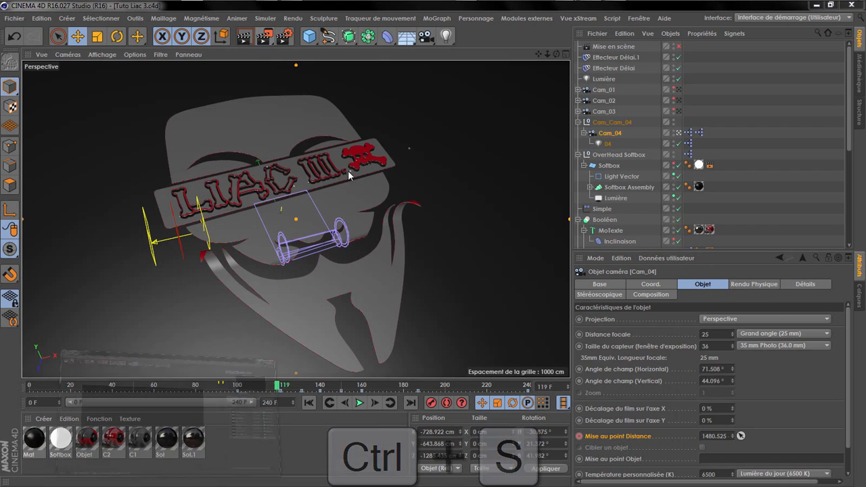
pyautogui.click(740, 87)
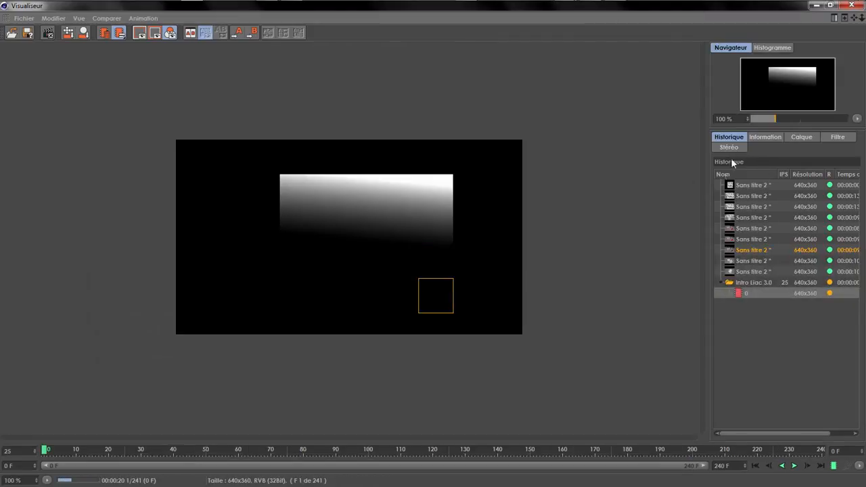
pyautogui.click(791, 138)
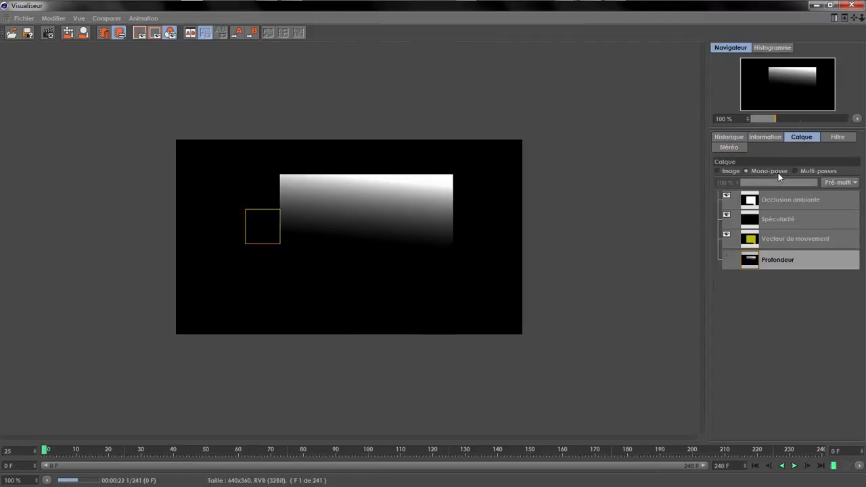
pyautogui.click(732, 172)
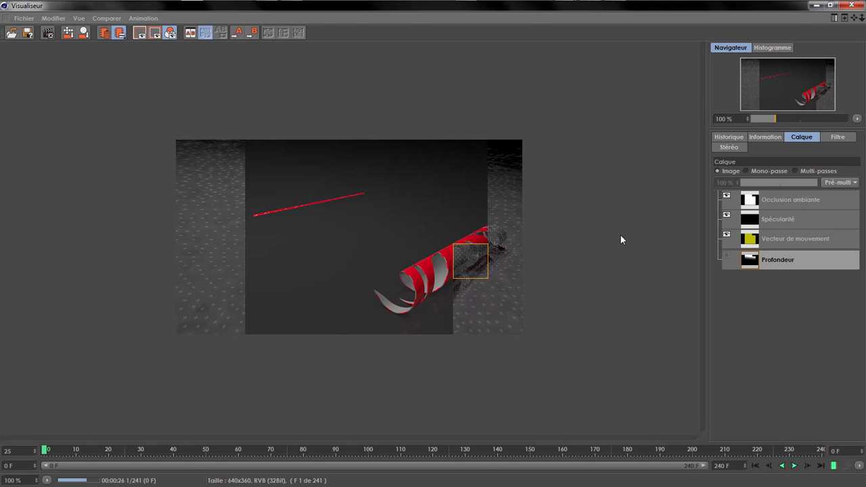
# Step: Enable the Mise en scène object and stop the render in progress
pyautogui.moveTo(789, 7); pyautogui.dragTo(568, 213)
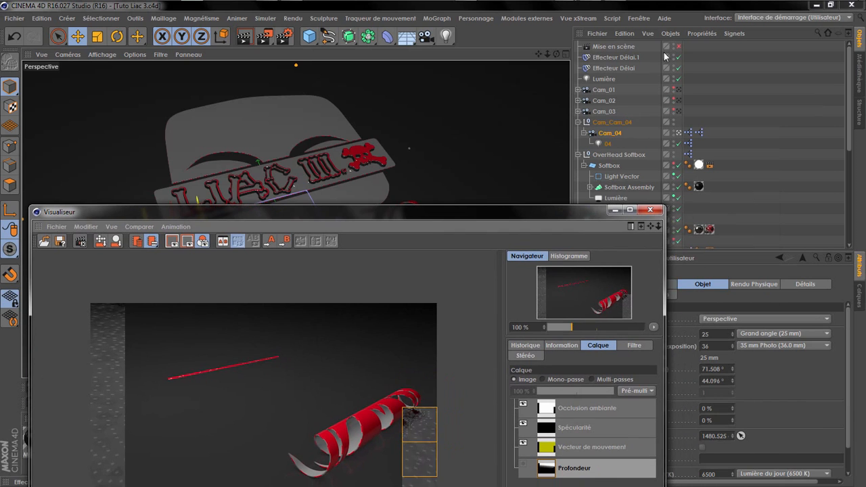
pyautogui.click(682, 49)
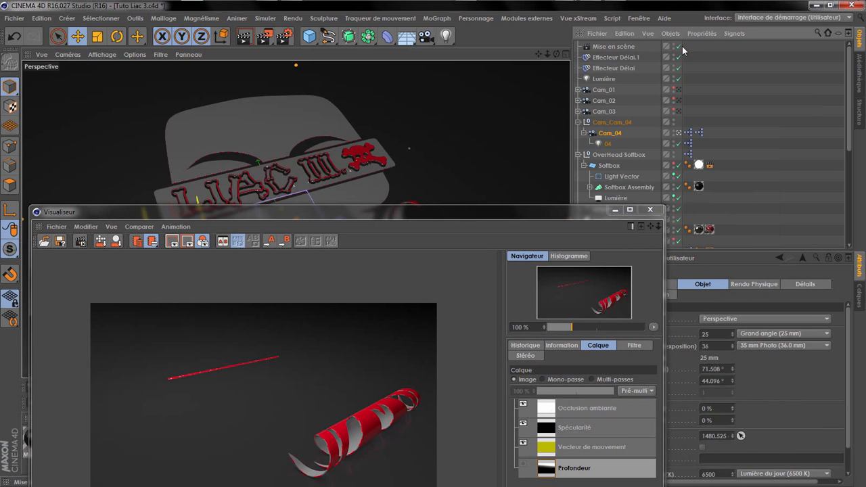
pyautogui.click(650, 210)
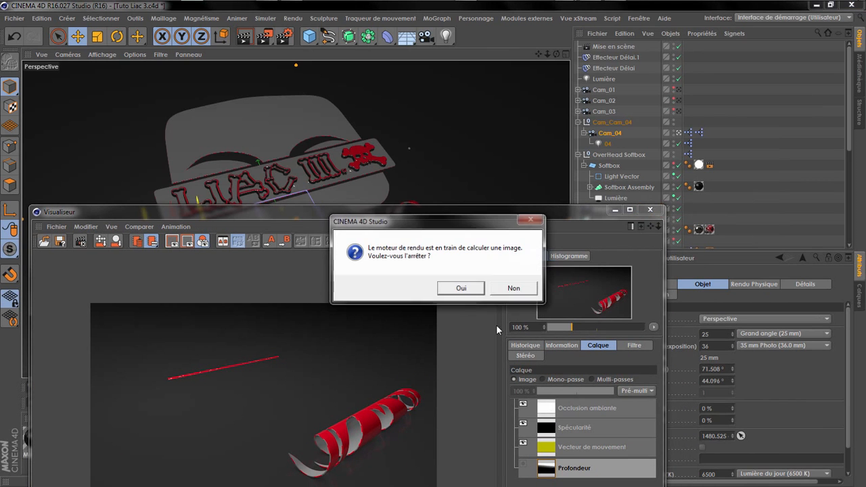
pyautogui.click(473, 289)
pyautogui.click(264, 37)
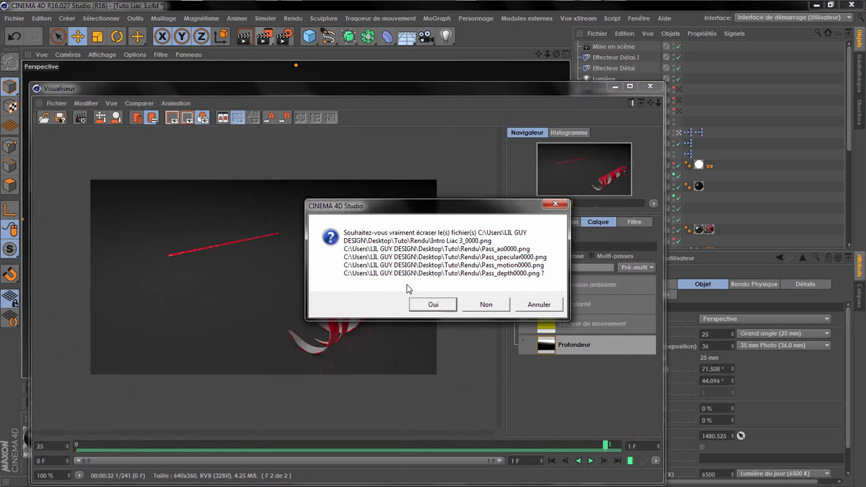
pyautogui.click(545, 306)
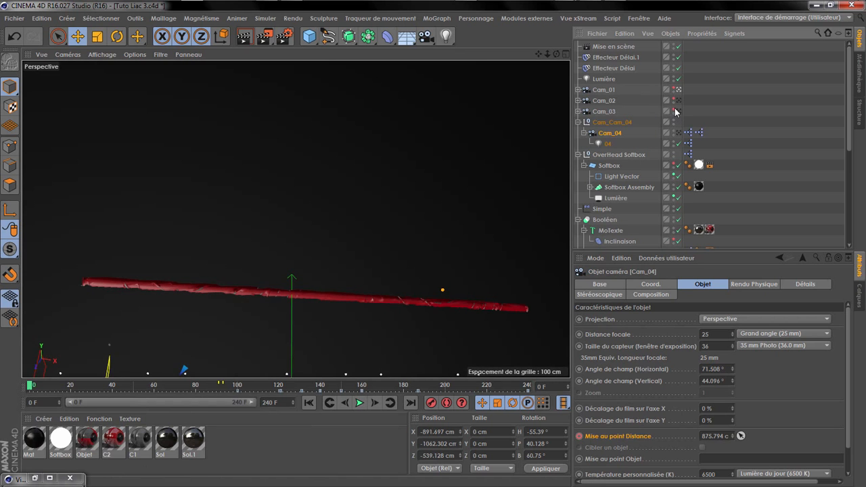
# Step: Restore the visibility of the Cam_01, Cam_02 and Cam_03 cameras and preview the start of the animation
pyautogui.click(674, 109)
pyautogui.click(676, 100)
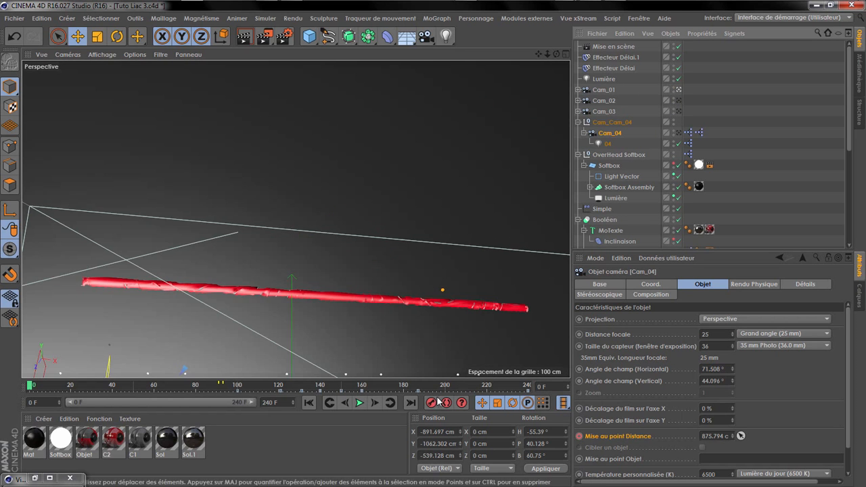
pyautogui.click(359, 403)
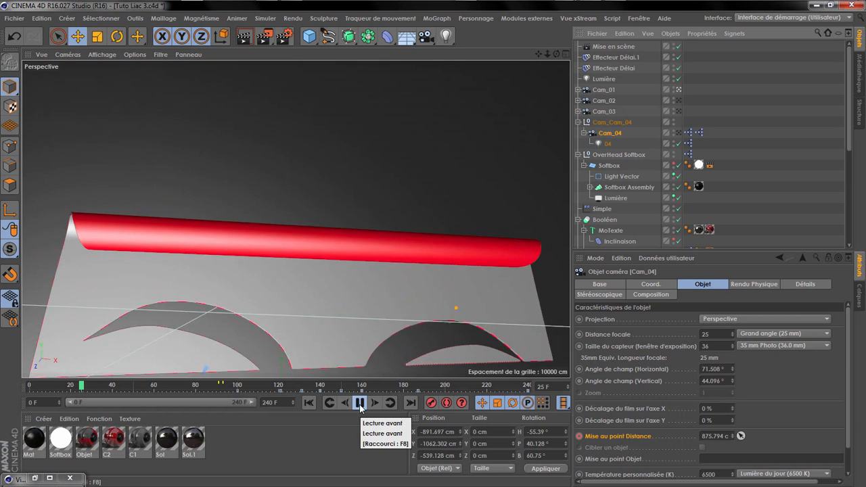
pyautogui.click(359, 403)
# Step: Save the project and restart the full render in the enlarged Visualiseur, overwriting the existing frame 0 image and pass files
pyautogui.click(15, 18)
pyautogui.click(27, 108)
pyautogui.click(269, 39)
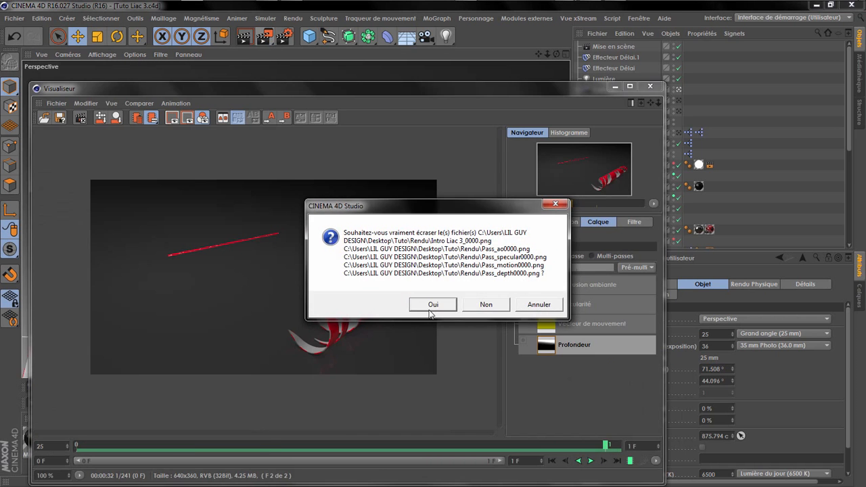
pyautogui.click(433, 305)
pyautogui.click(630, 86)
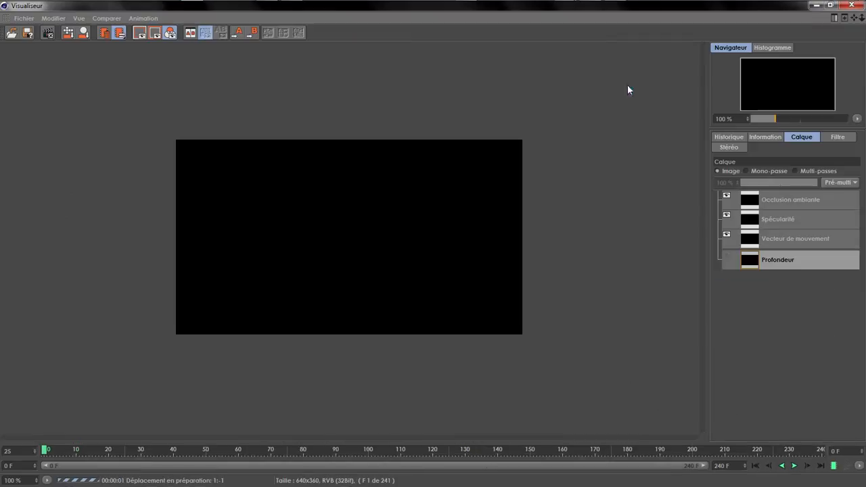
# Step: Switch the render preview to Mono-passe and look through the Occlusion ambiante, Spécularité, Vecteur de mouvement and Profondeur passes
pyautogui.click(760, 171)
pyautogui.click(765, 219)
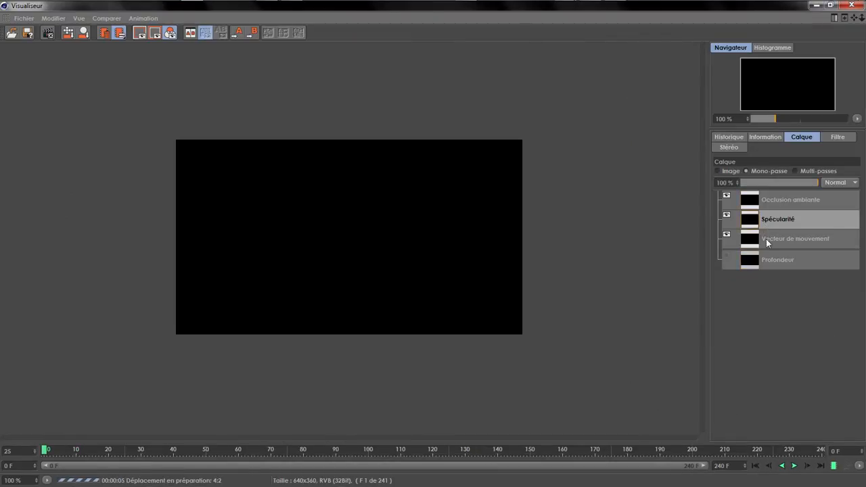
pyautogui.click(766, 238)
pyautogui.click(768, 218)
pyautogui.click(768, 201)
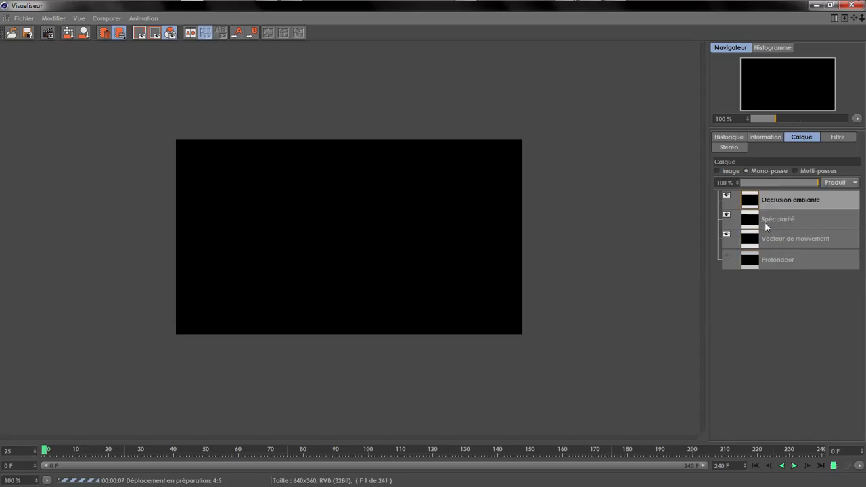
pyautogui.click(765, 220)
pyautogui.click(766, 239)
pyautogui.click(763, 261)
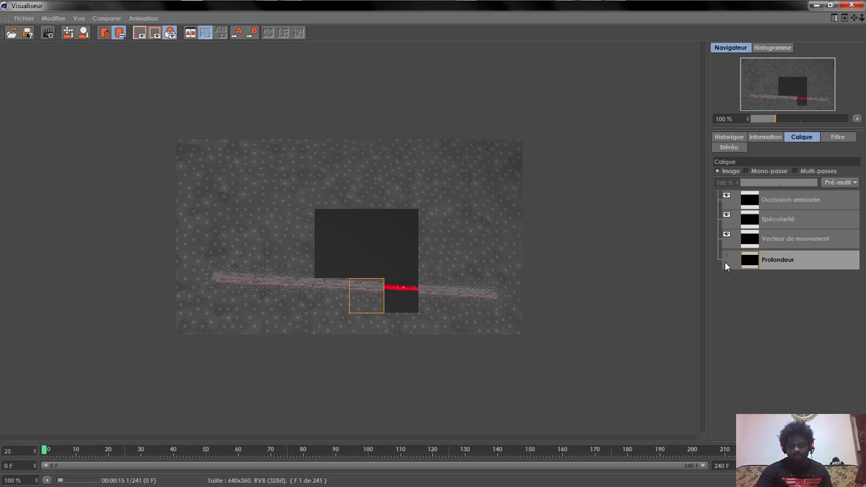
# Step: Examine the partly rendered Occlusion ambiante pass up close, and check the specularity, motion vector and depth passes individually
pyautogui.click(748, 171)
pyautogui.click(788, 199)
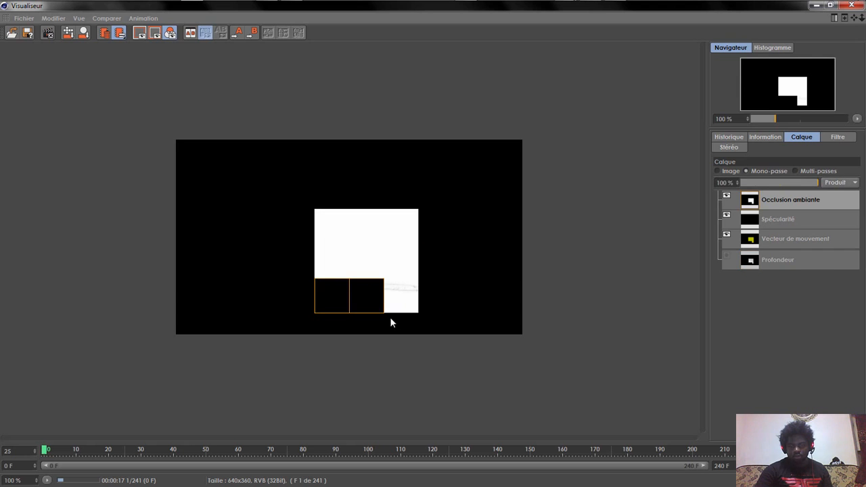
pyautogui.scroll(2, 399, 301)
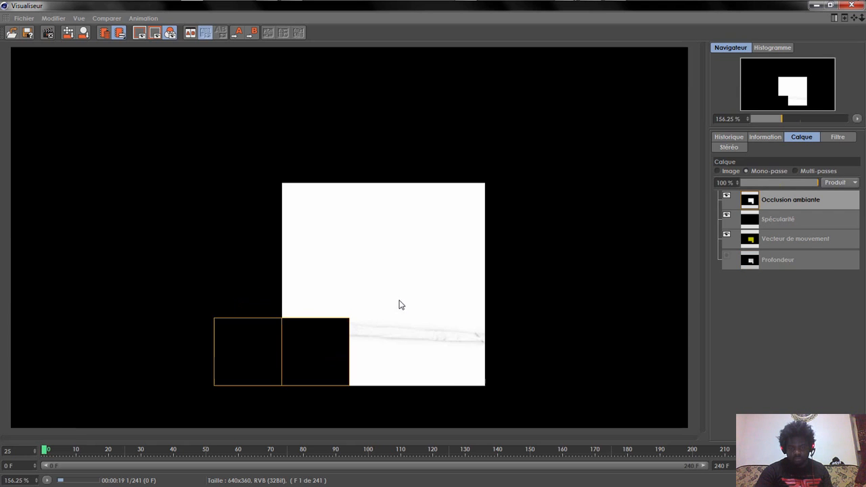
pyautogui.scroll(-2, 435, 327)
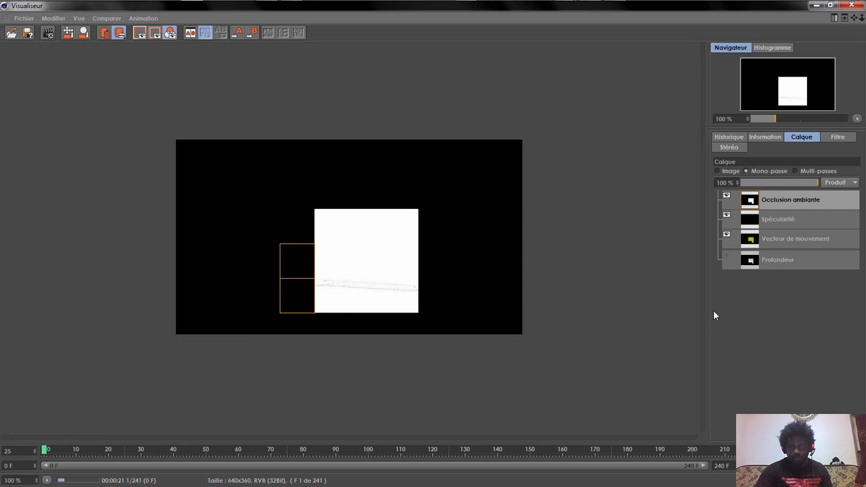
pyautogui.click(764, 217)
pyautogui.click(767, 238)
pyautogui.click(768, 260)
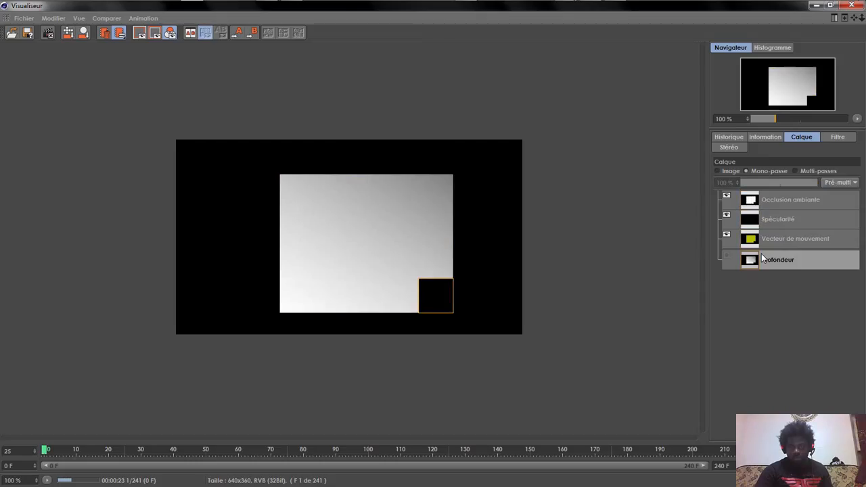
pyautogui.scroll(1, 378, 268)
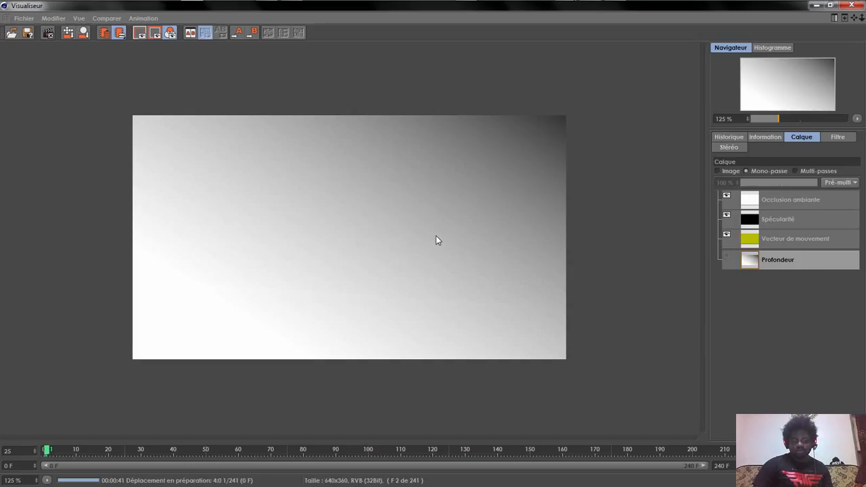
# Step: Display the combined image of the running render, briefly check the scene behind it and return to the Visualiseur
pyautogui.click(726, 170)
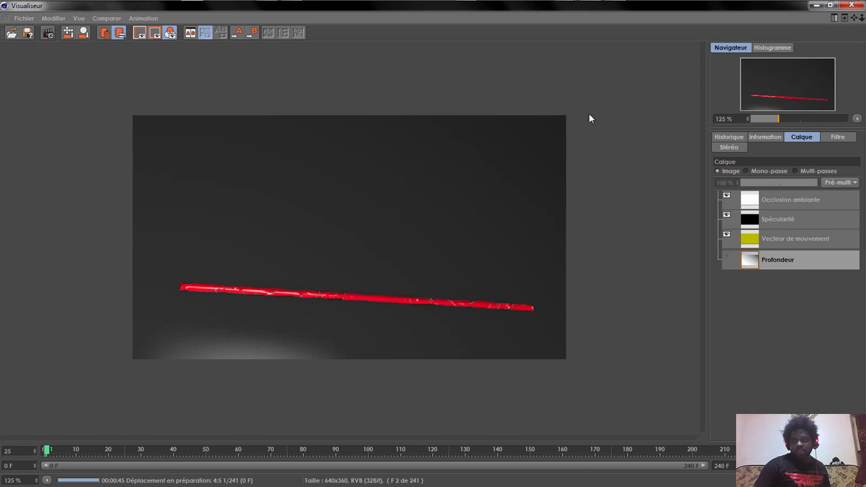
pyautogui.click(816, 4)
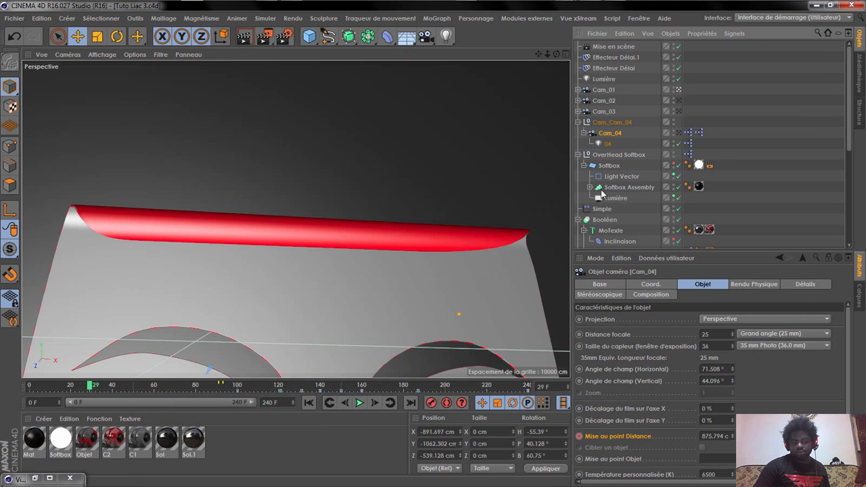
pyautogui.click(49, 479)
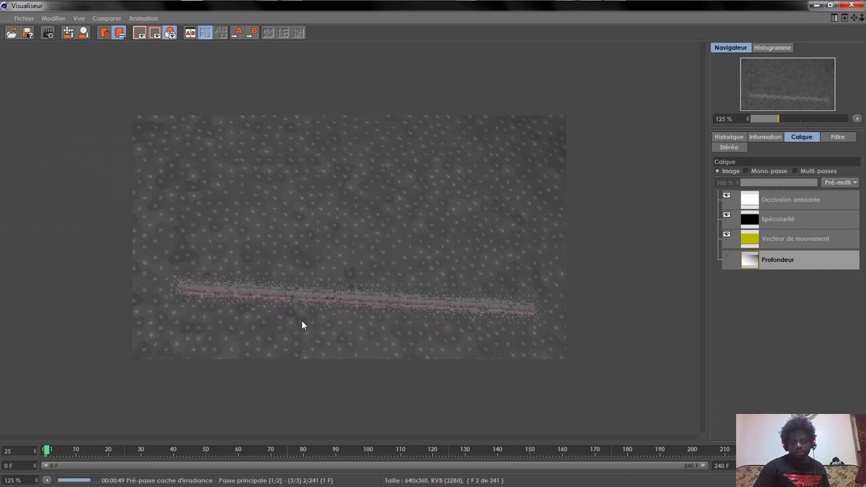